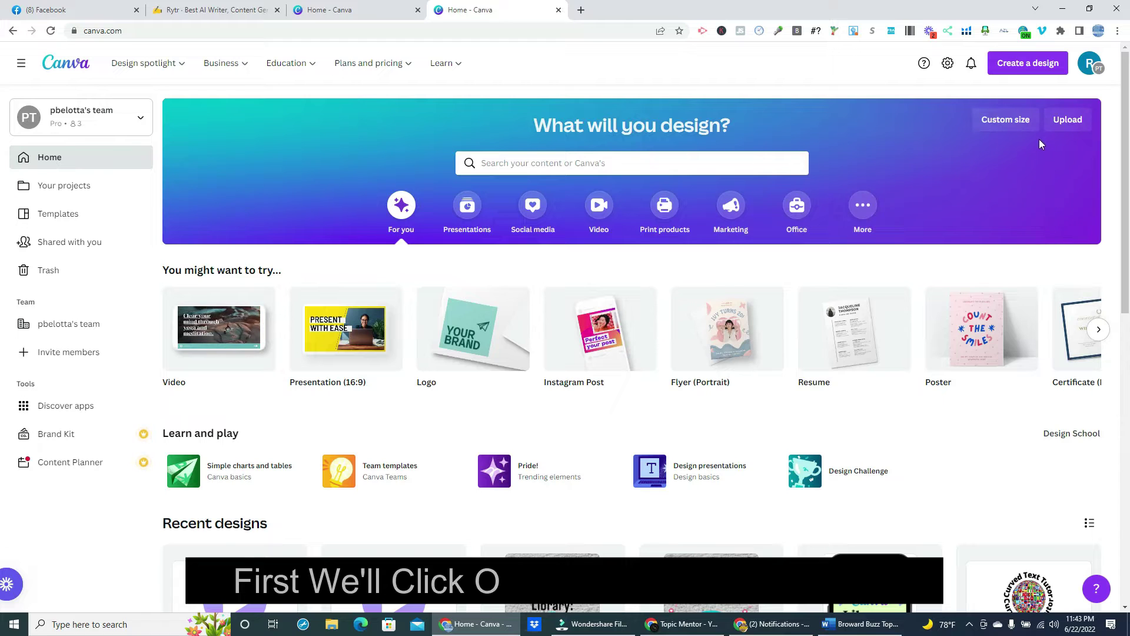
- Create a new Video design at 1920 × 1080 px from the home page's design types
left_click(1027, 65)
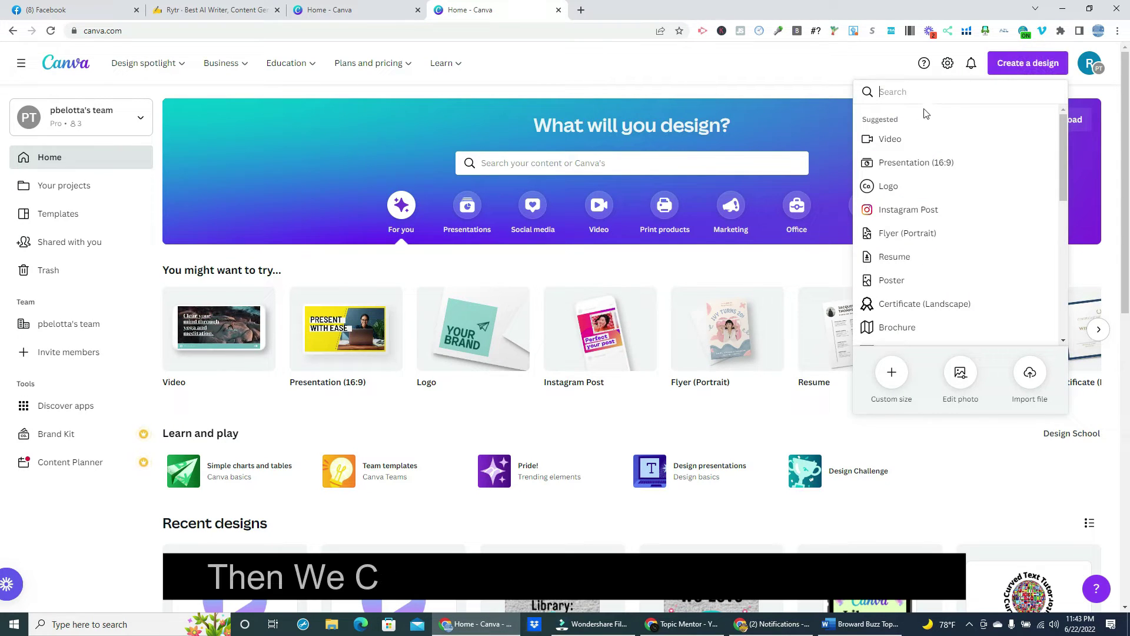
left_click(903, 142)
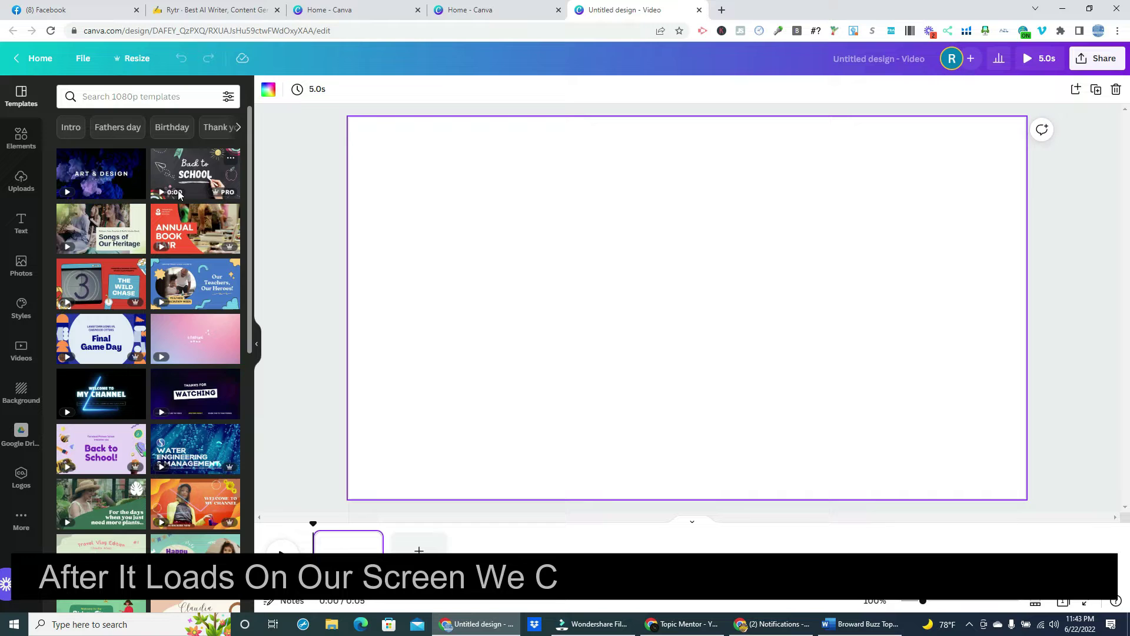
- Add the gradient play-button graphic from Elements and enlarge it to about 840 × 840
left_click(19, 138)
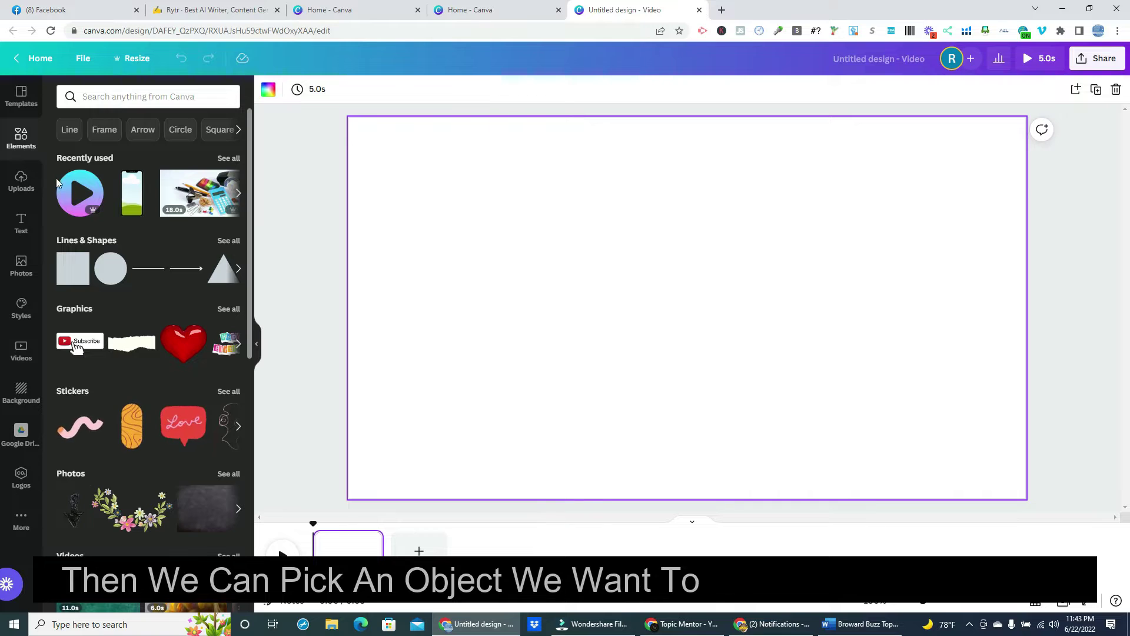
left_click(76, 200)
left_click(1054, 411)
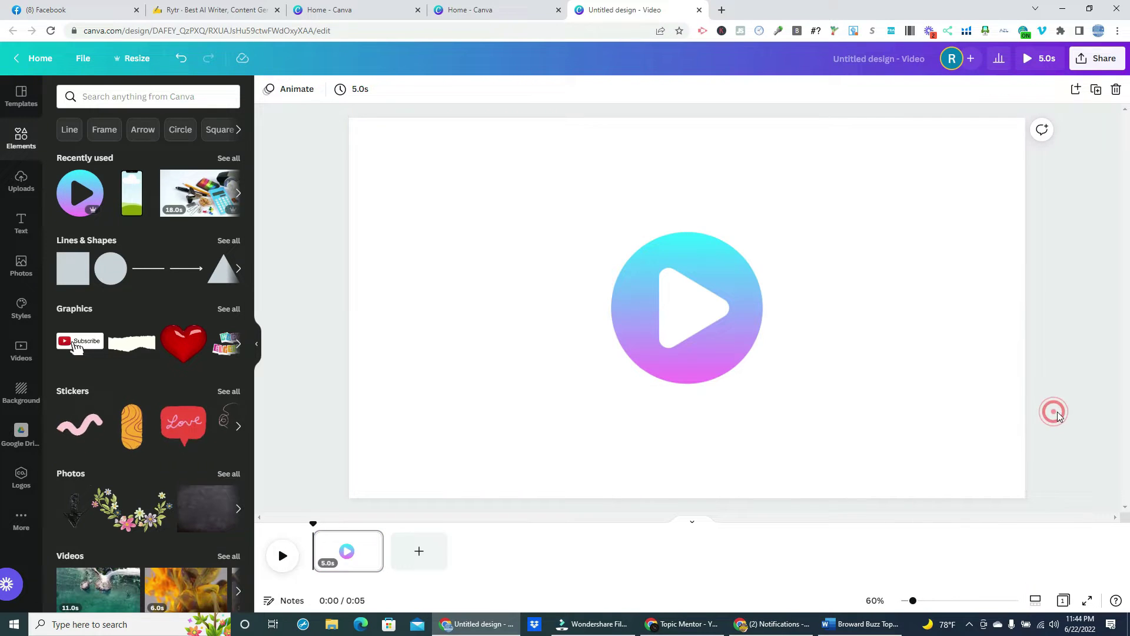
mouse_move(699, 306)
left_mouse_down()
mouse_move(625, 218)
mouse_move(566, 185)
left_mouse_up()
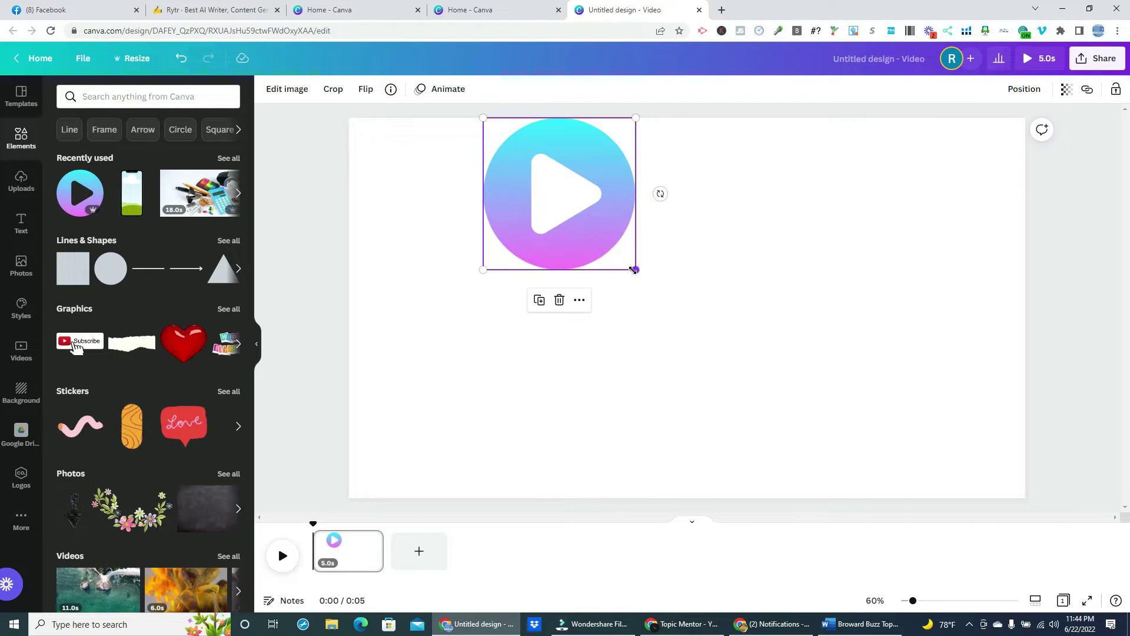
left_click_drag(638, 272, 829, 463)
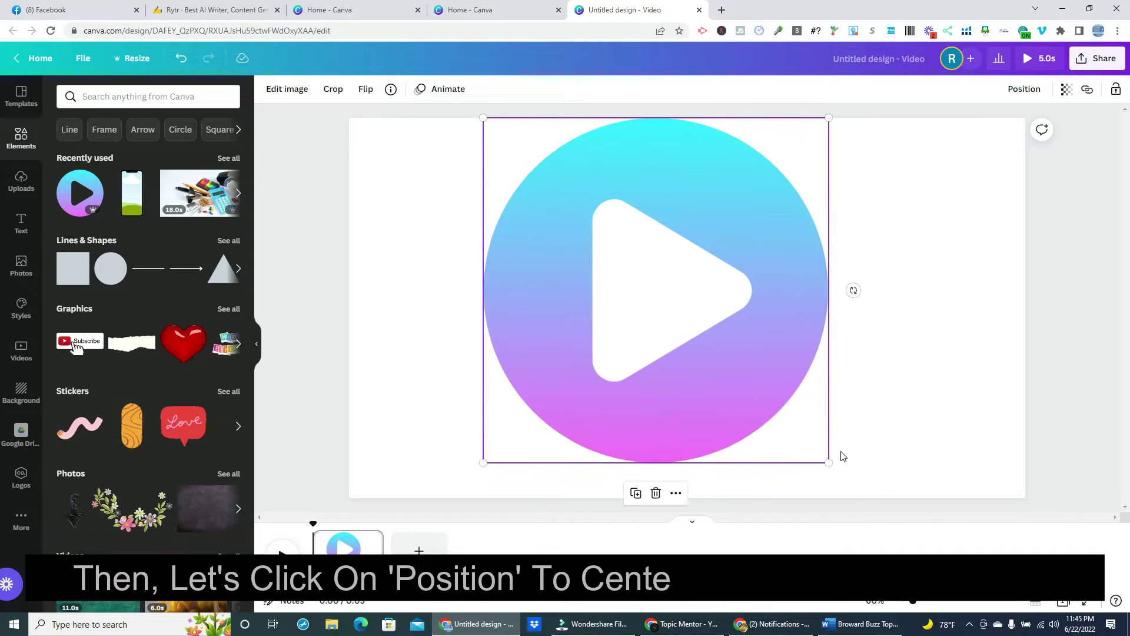
- Centre the play-button graphic horizontally and vertically on the page
left_click(1024, 90)
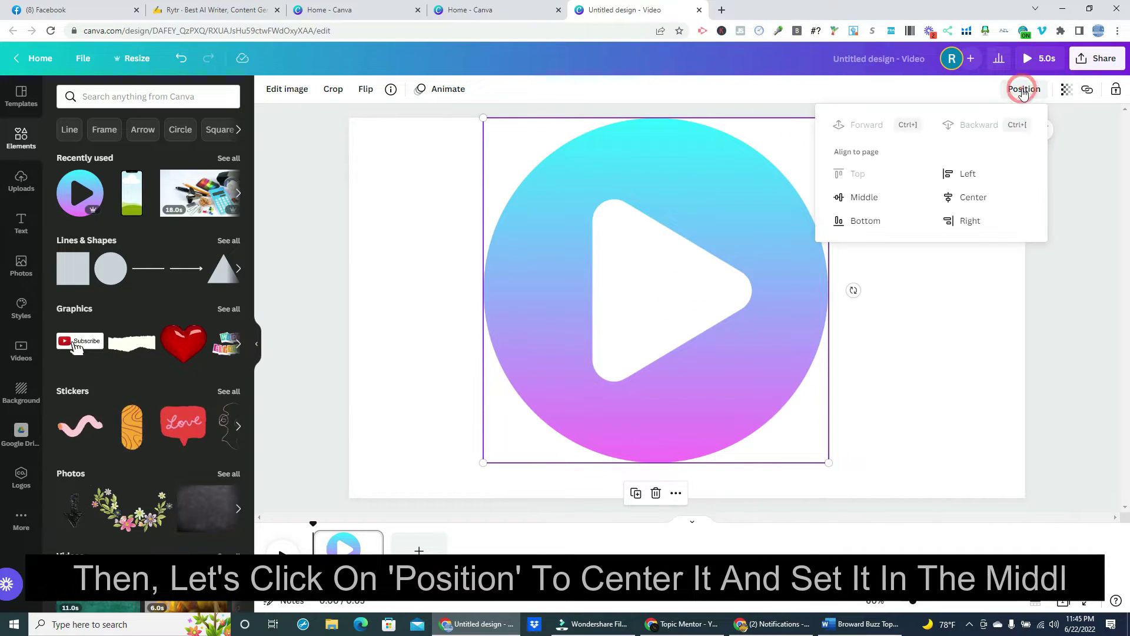
left_click(973, 200)
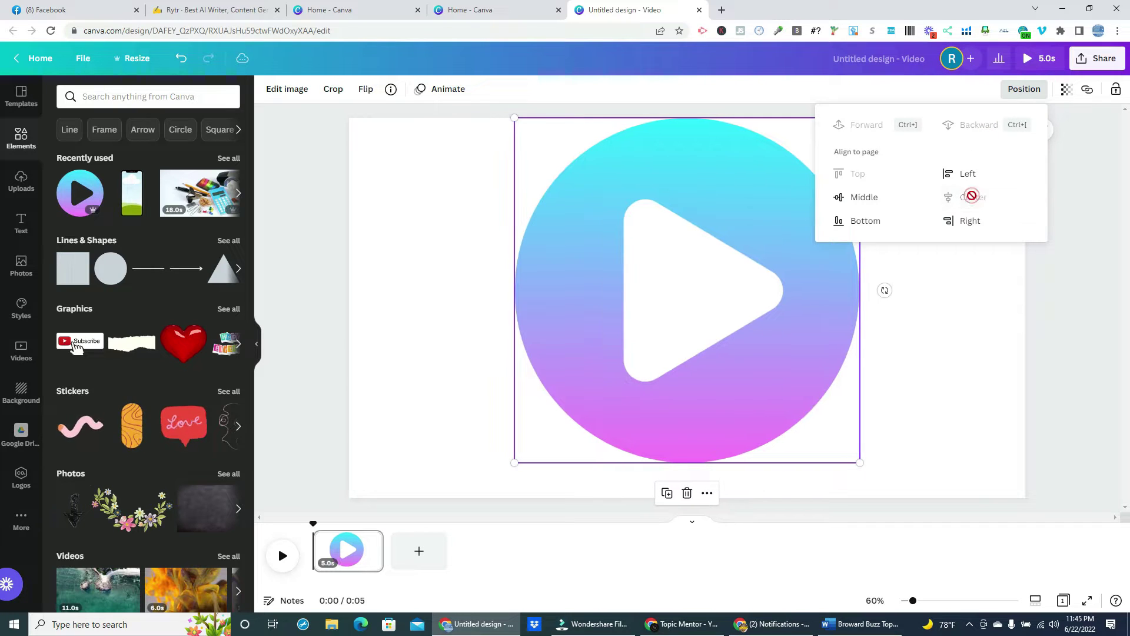
left_click(862, 201)
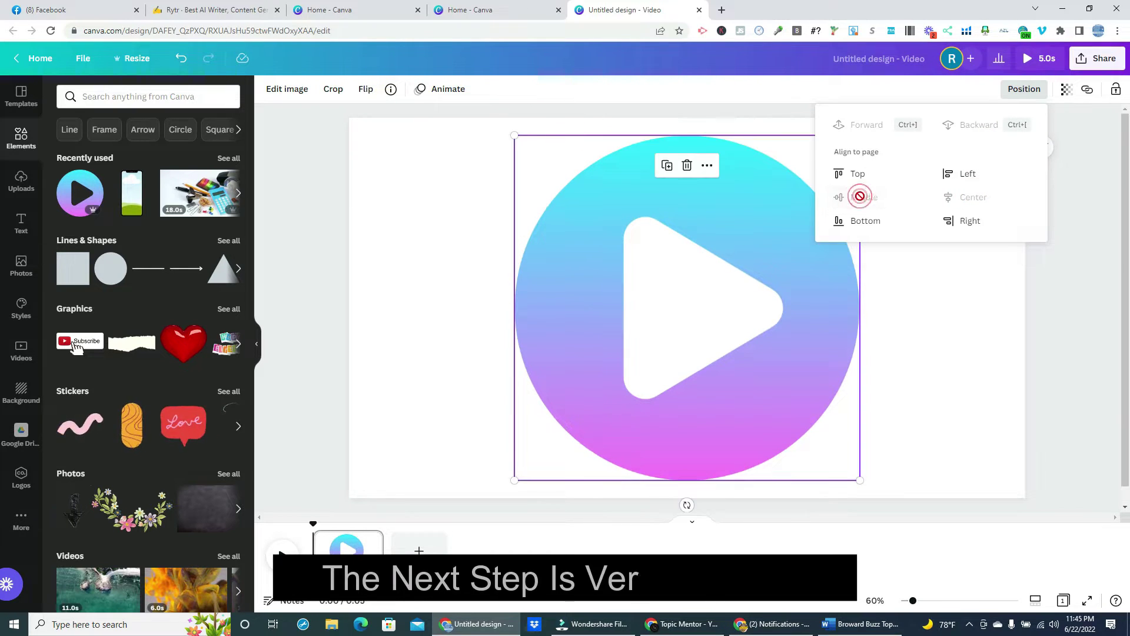
left_click(1053, 307)
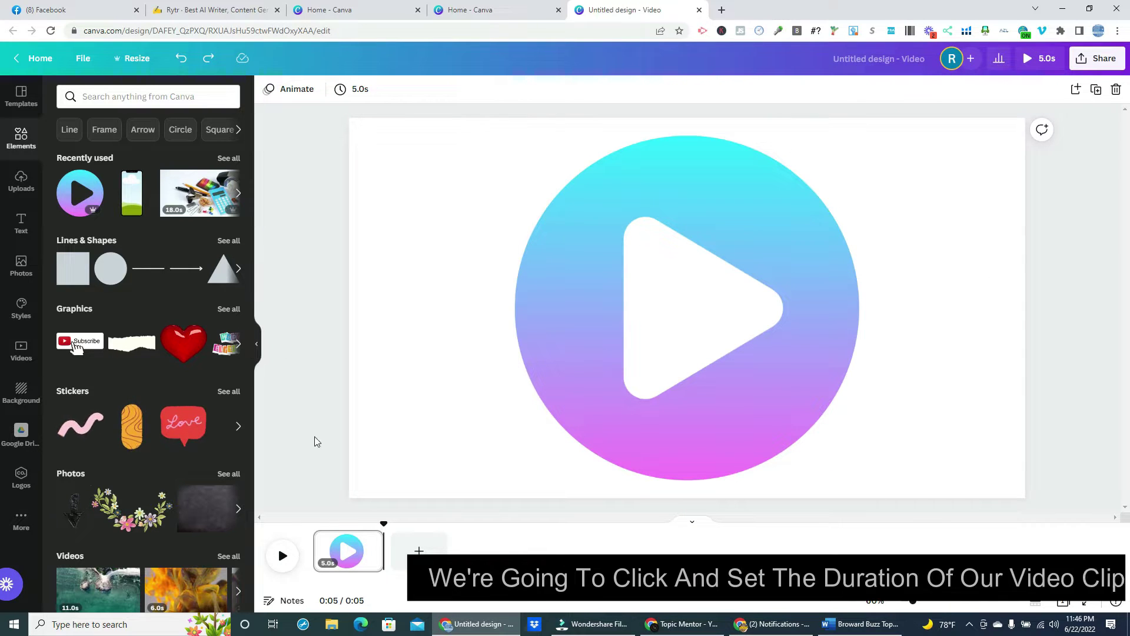
- Set the first page's duration to 0.1s
left_click(331, 565)
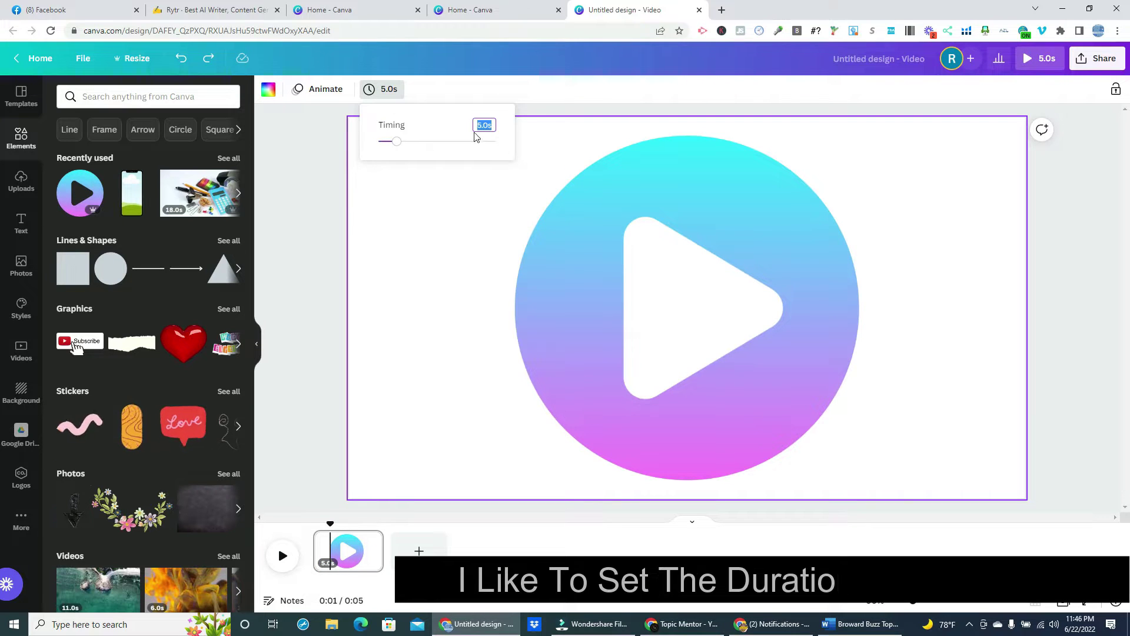
type("0.1")
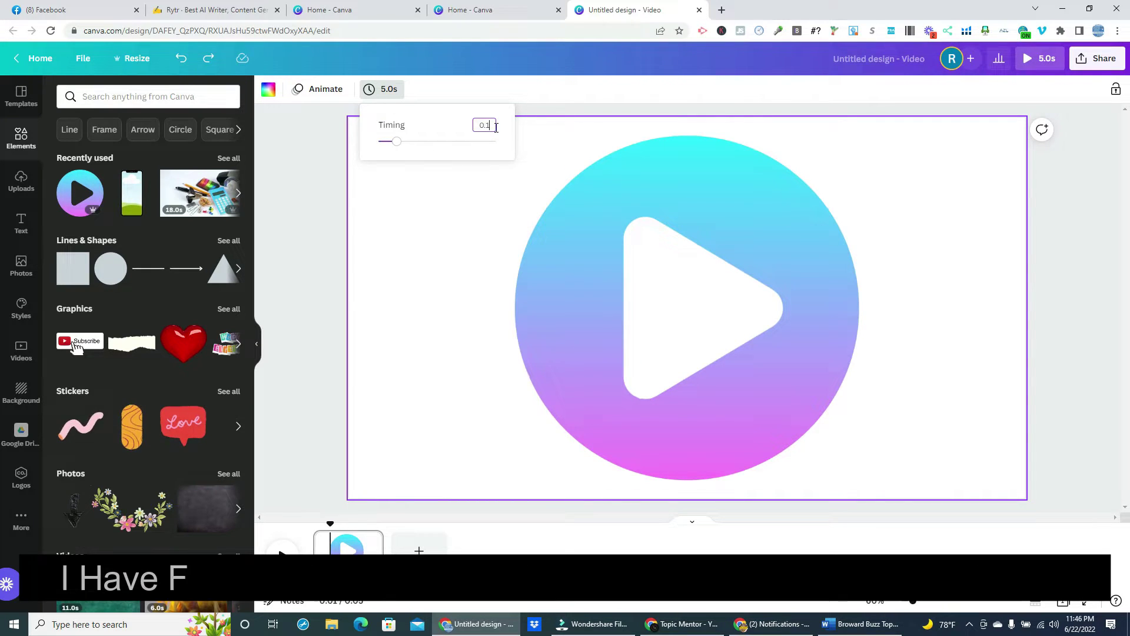
key("Return")
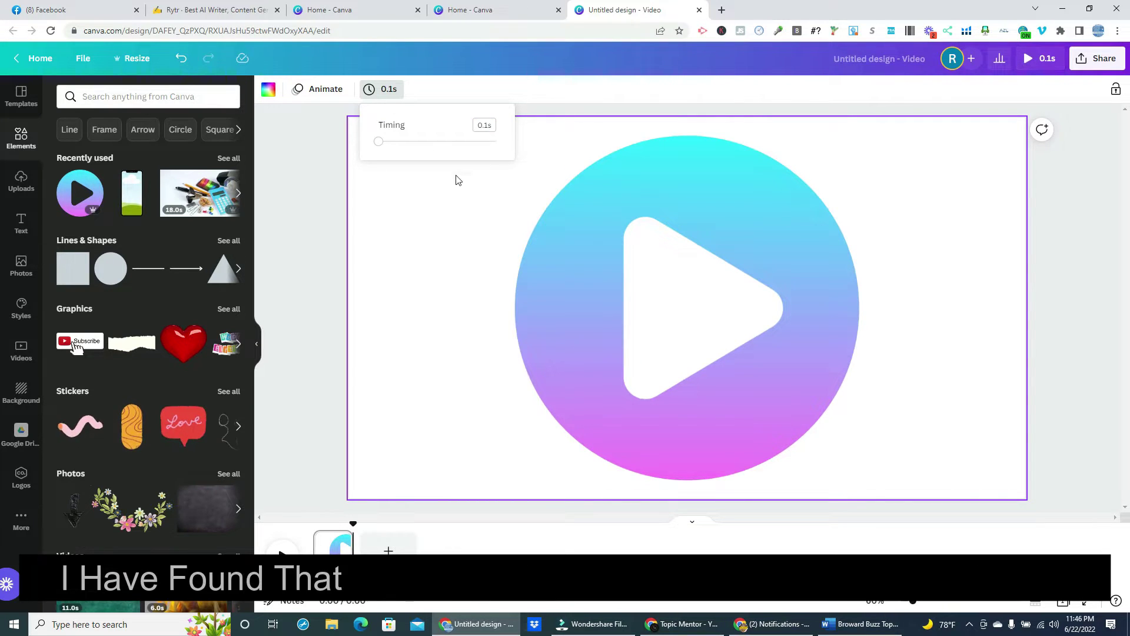
left_click(313, 288)
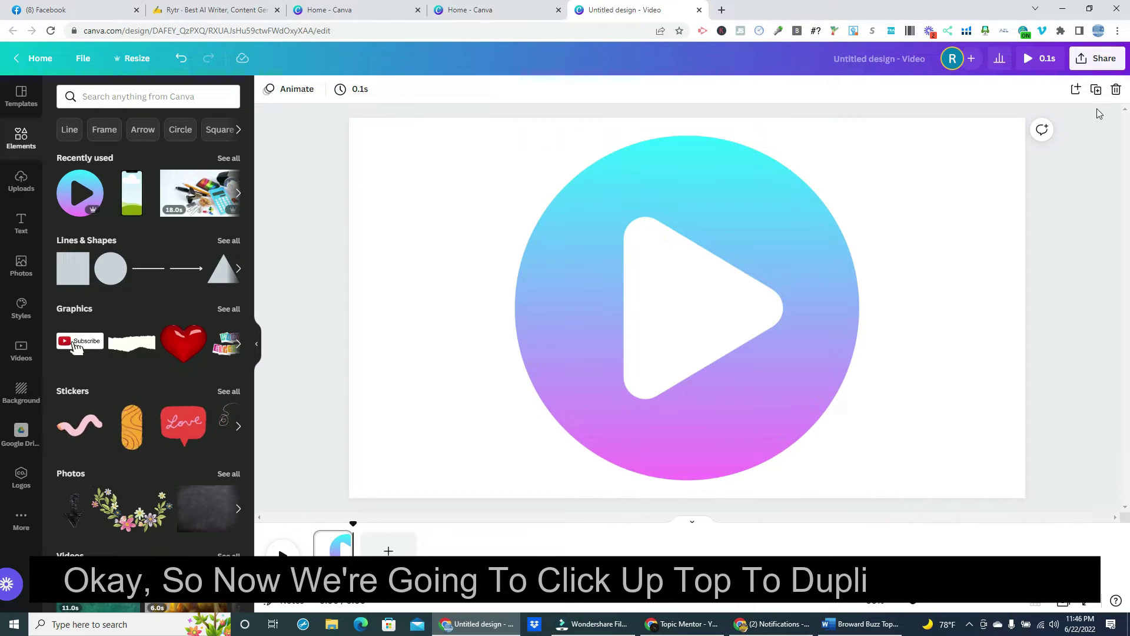
- Duplicate the 0.1s page nine times to make ten identical pages
left_click(1096, 89)
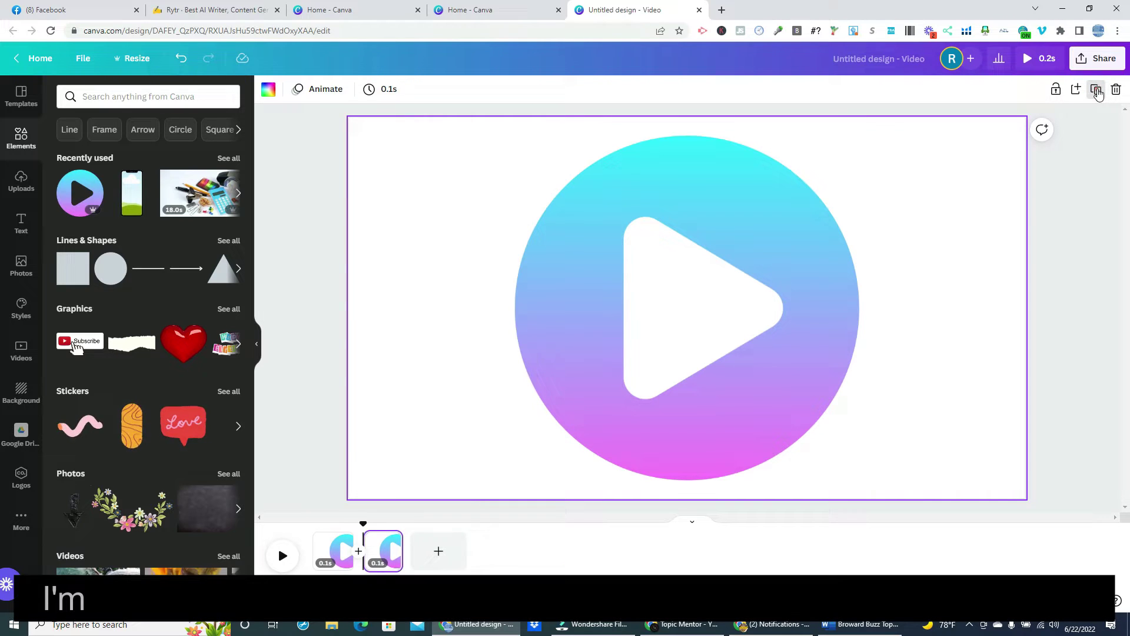
left_click(1096, 90)
left_click(1096, 89)
left_click(1096, 90)
left_click(1096, 90)
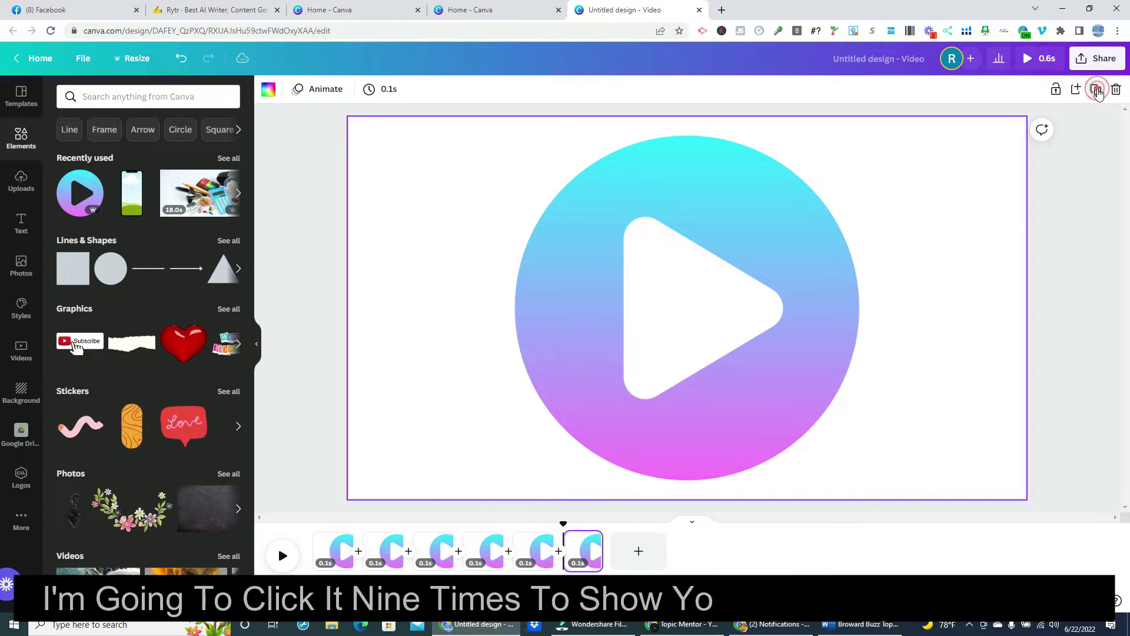
left_click(1095, 89)
left_click(1095, 90)
left_click(1096, 89)
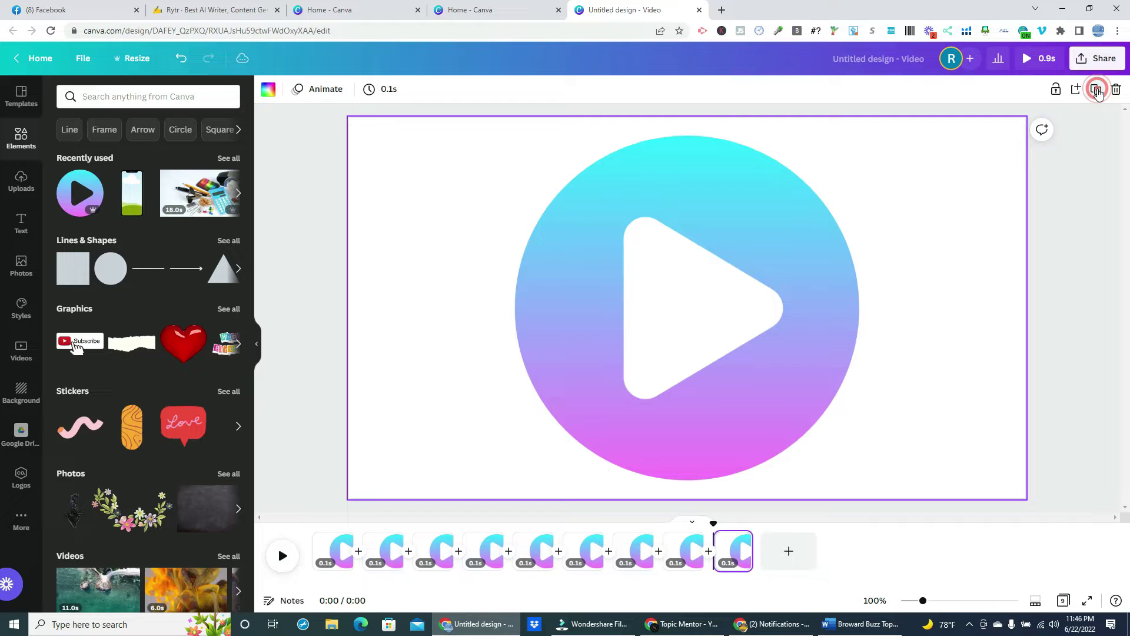
left_click(1096, 90)
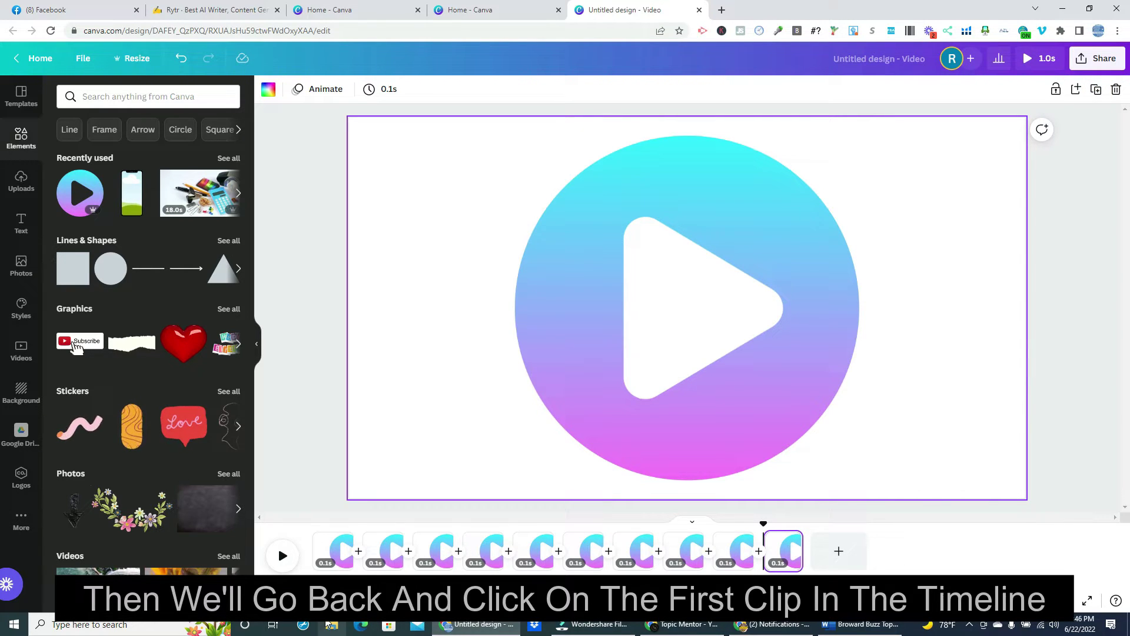
- Keep the first frame's graphic at 0°, tilting the second about 2° and third about 3°
left_click(340, 555)
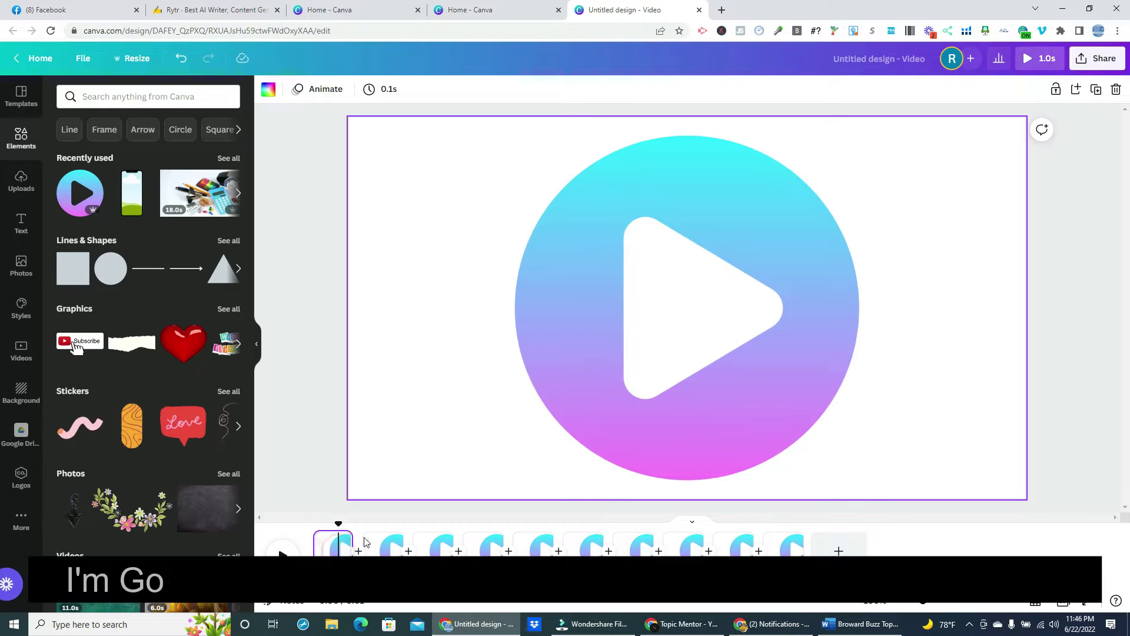
left_click(681, 438)
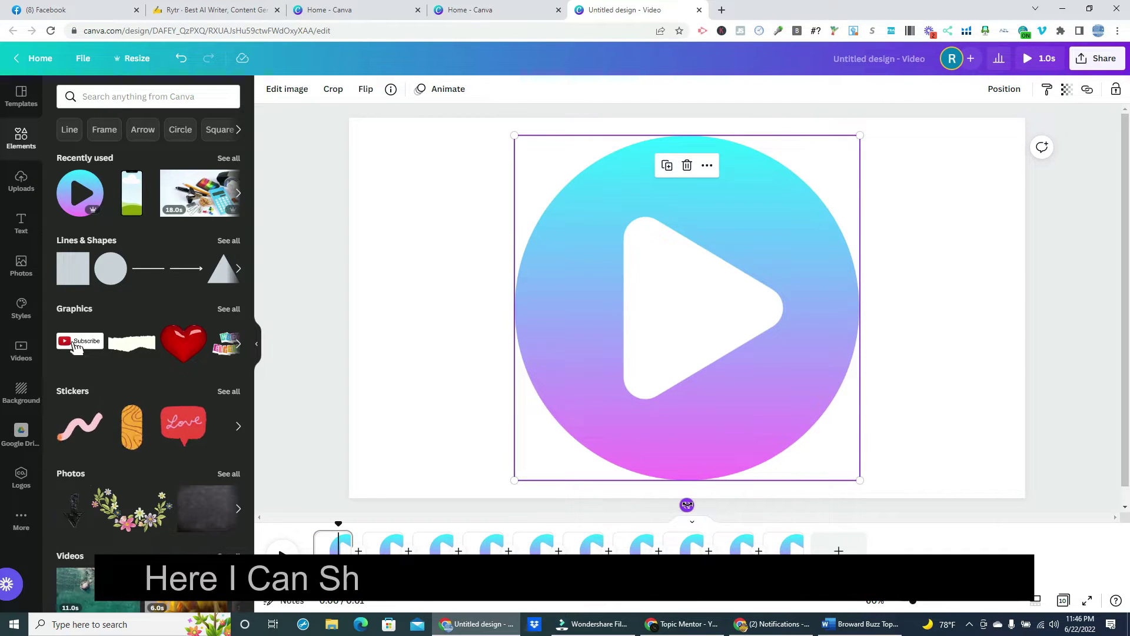
left_click_drag(687, 505, 687, 505)
left_click(1054, 341)
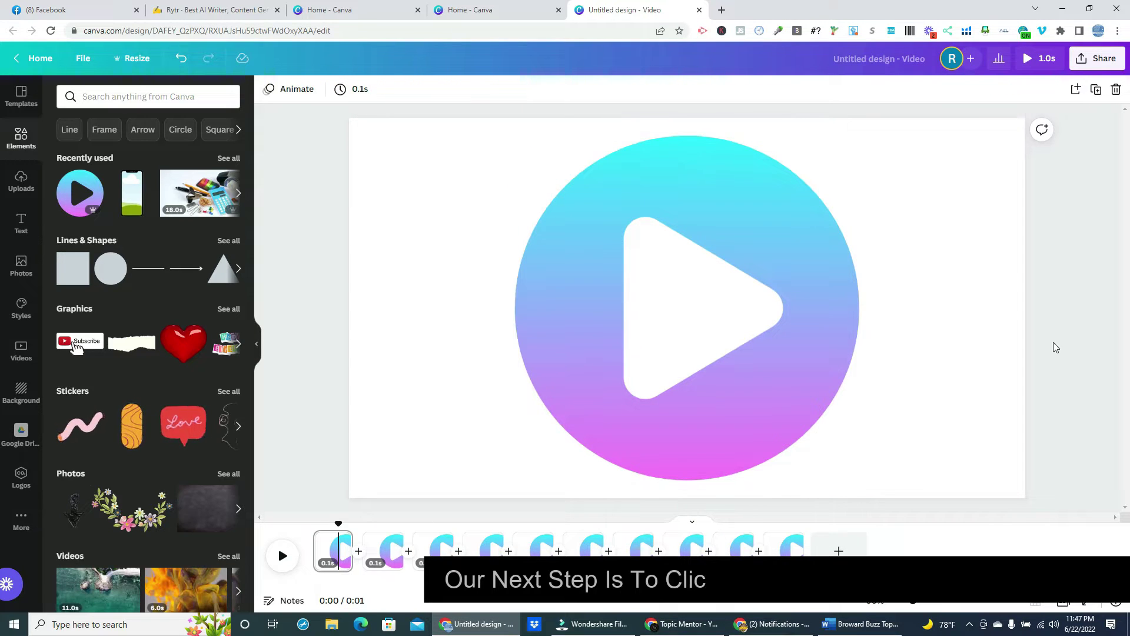
left_click(1047, 327)
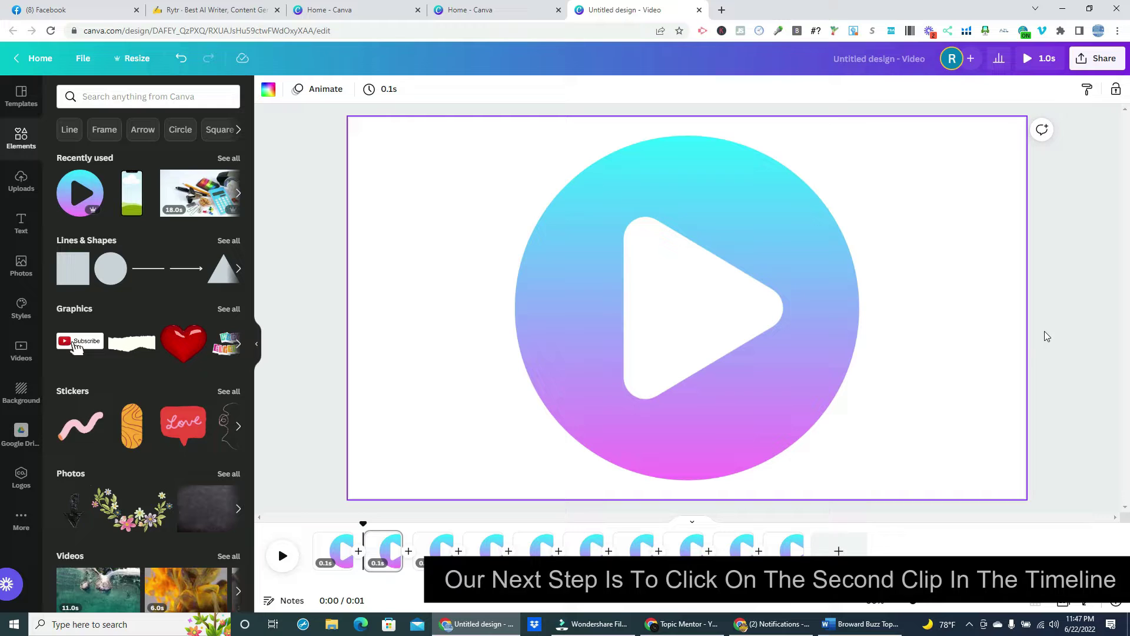
left_click(728, 427)
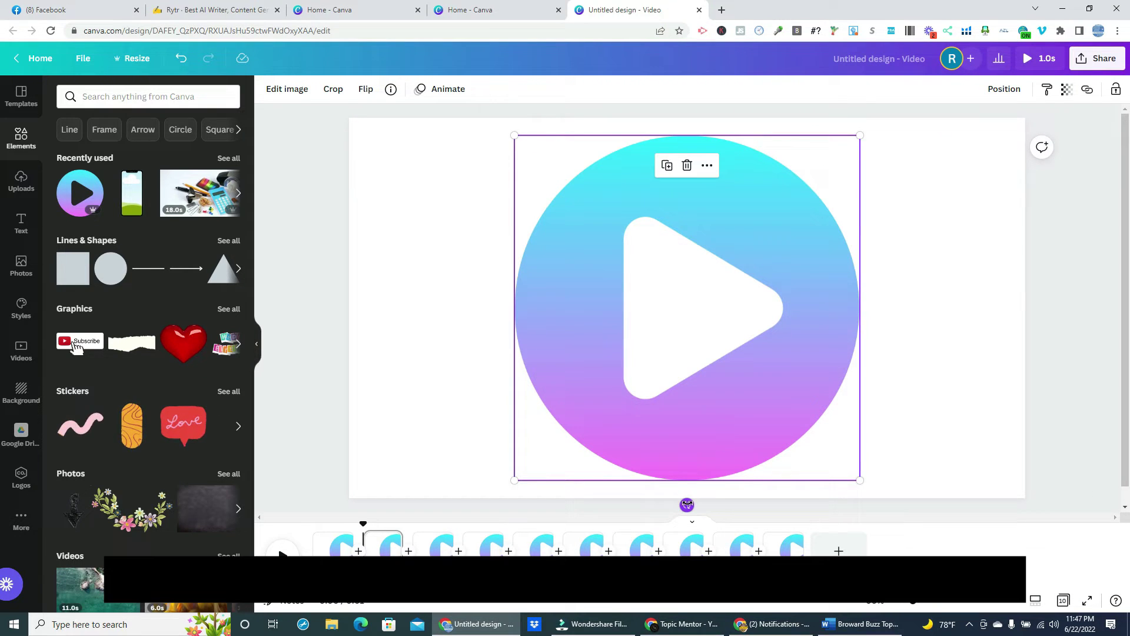
left_click_drag(687, 505, 680, 504)
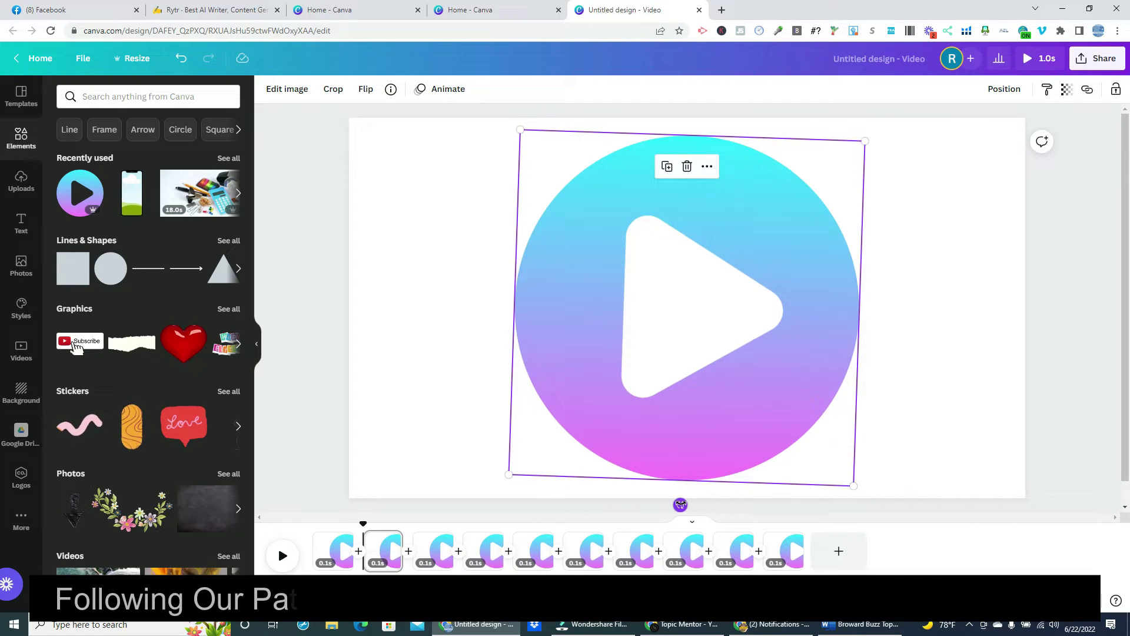
scroll(377, 330, "down", 2)
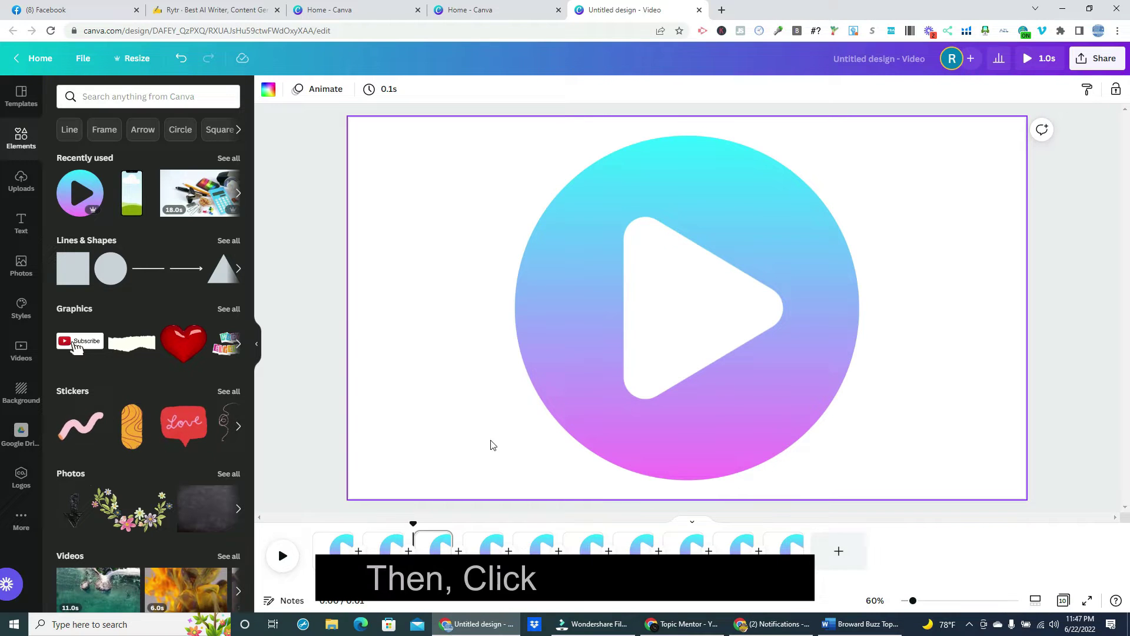
left_click(626, 424)
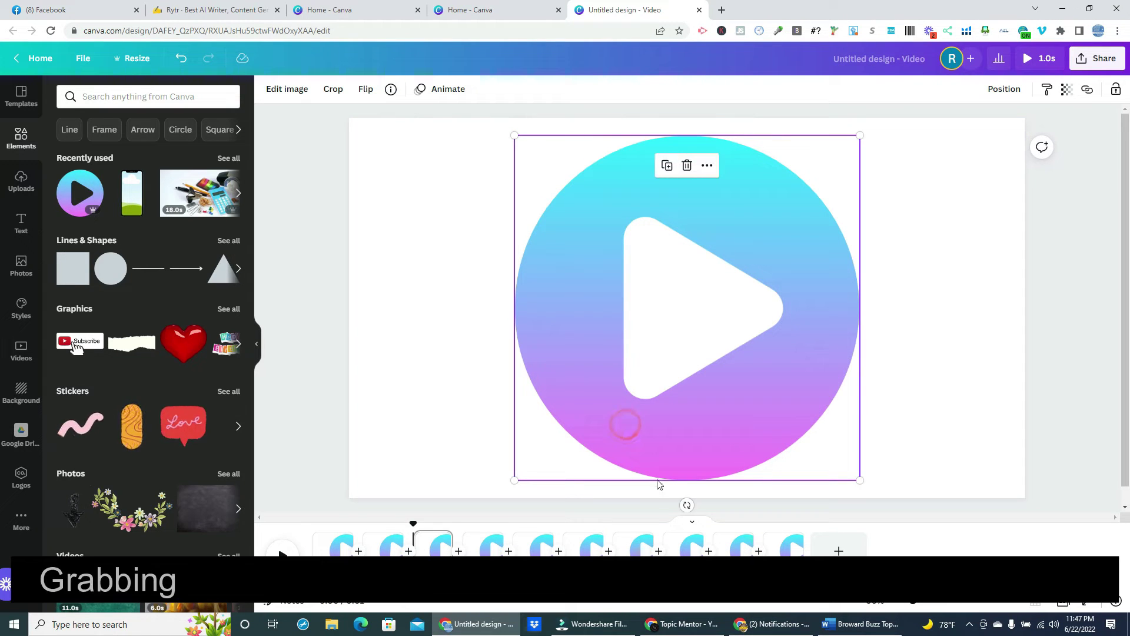
left_click_drag(684, 503, 672, 504)
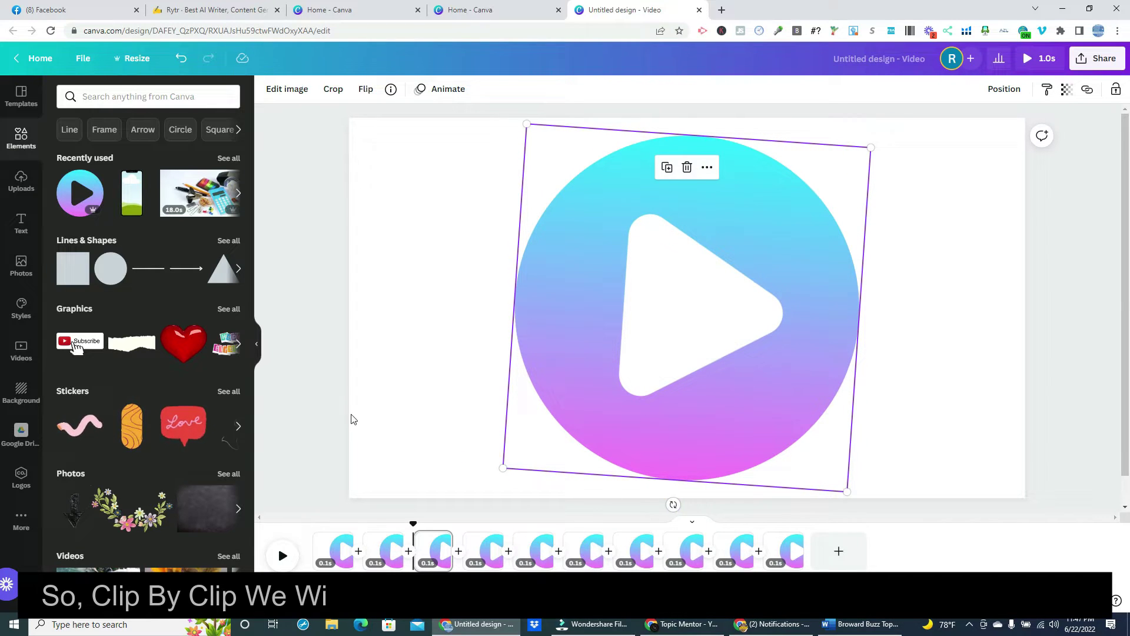
left_click(312, 395)
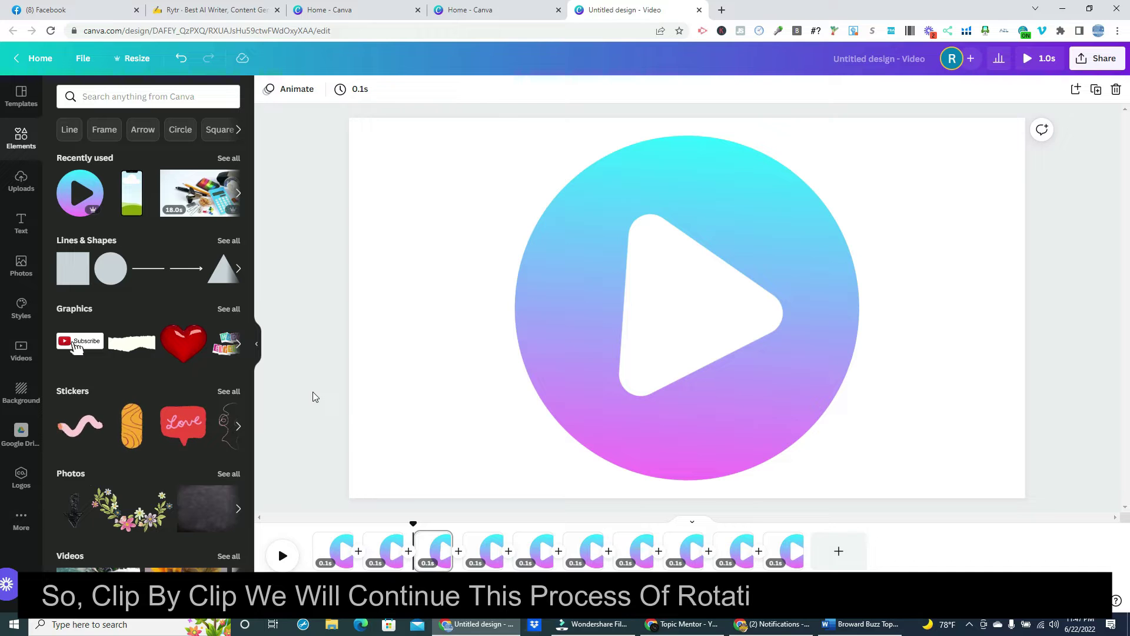
- Rotate the play-button image further on the following clips, reaching about 15° on the last
left_click(424, 328)
key("Right")
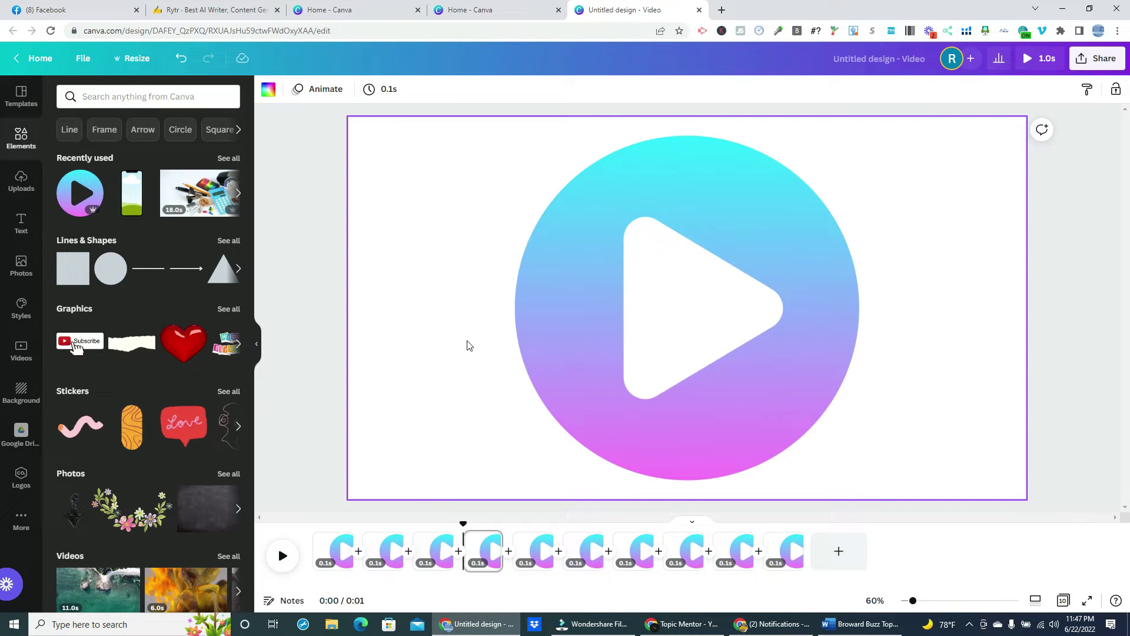
key("Right")
key("Right")
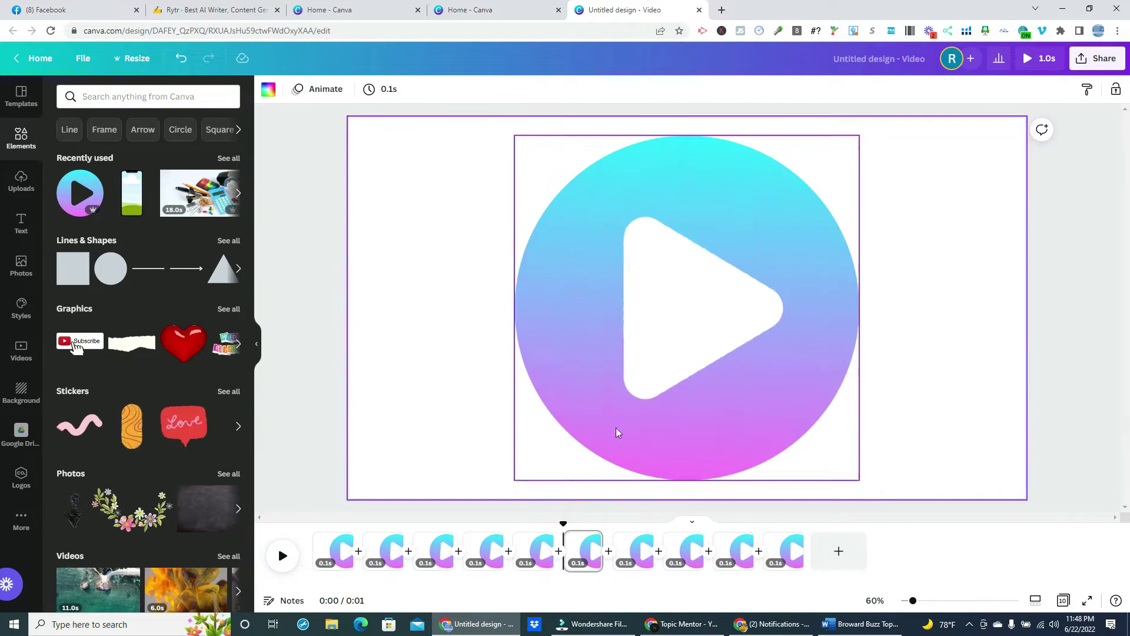
left_click_drag(687, 501, 631, 505)
key("Right")
left_click(306, 376)
key("Right")
key("Right")
right_click(706, 463)
key("Escape")
key("Right")
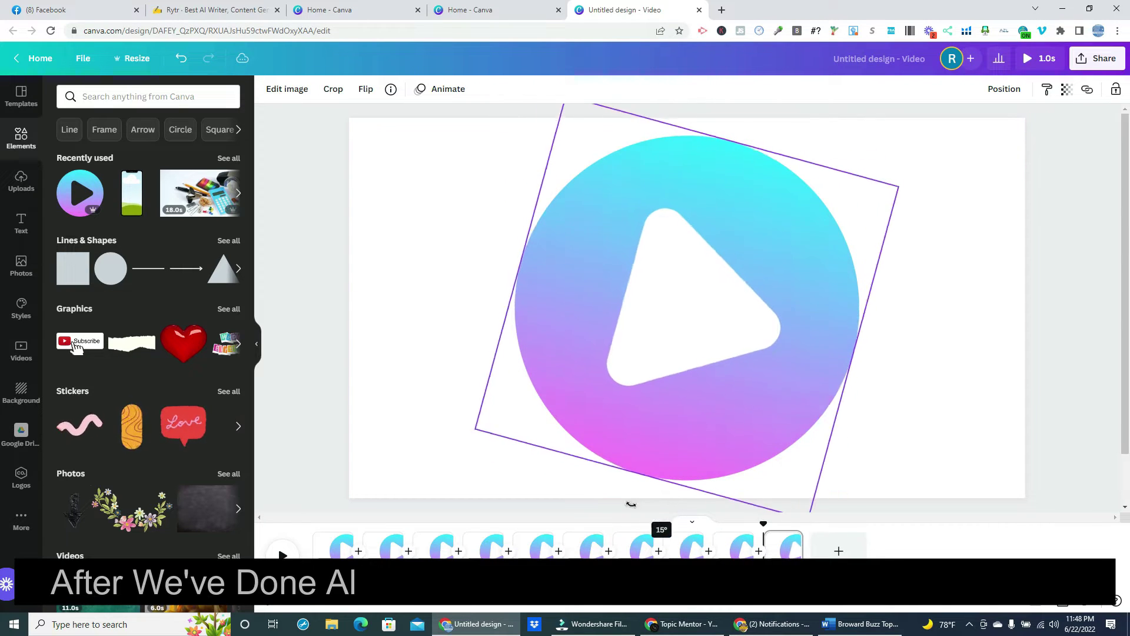
- Return to the first clip and preview the one-second tilting animation
left_click(300, 399)
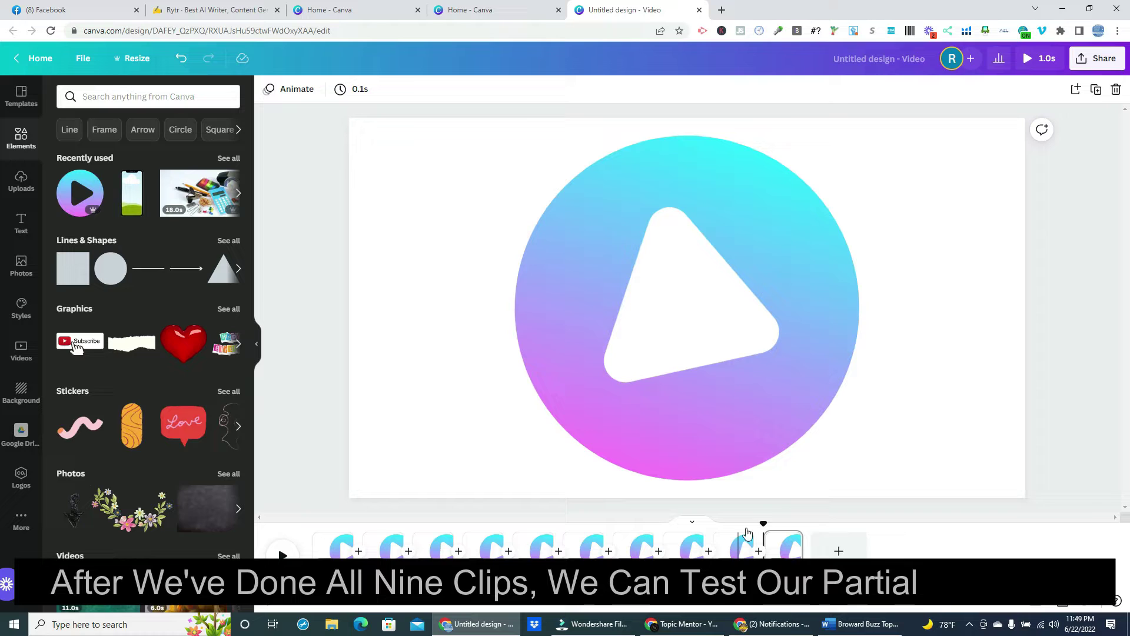
left_click_drag(762, 523, 312, 506)
left_click(282, 553)
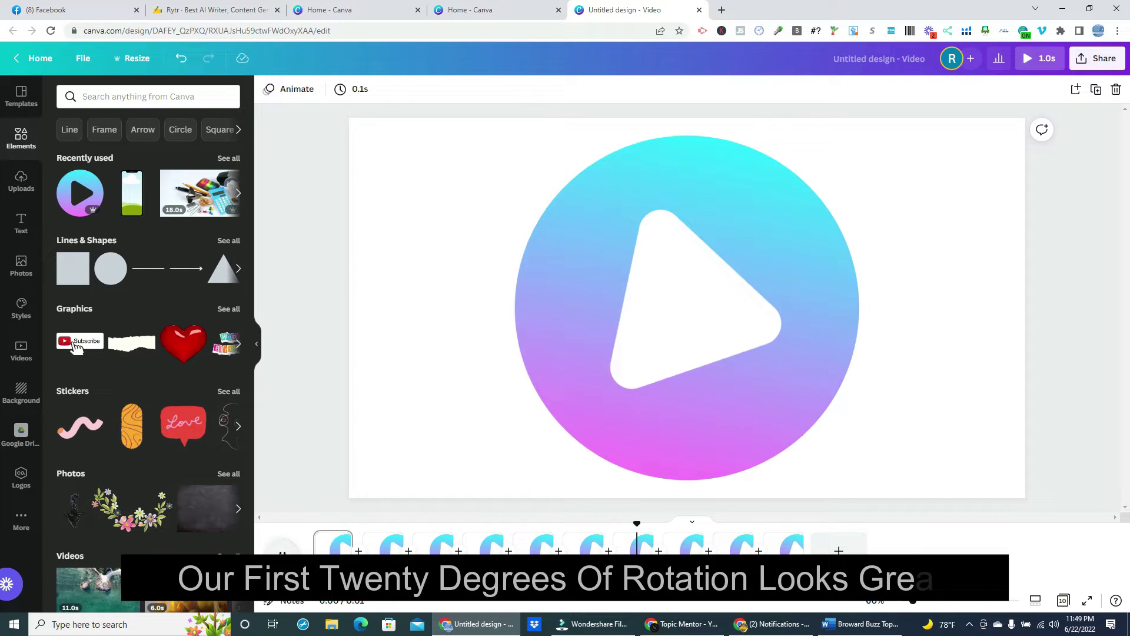
left_click(281, 557)
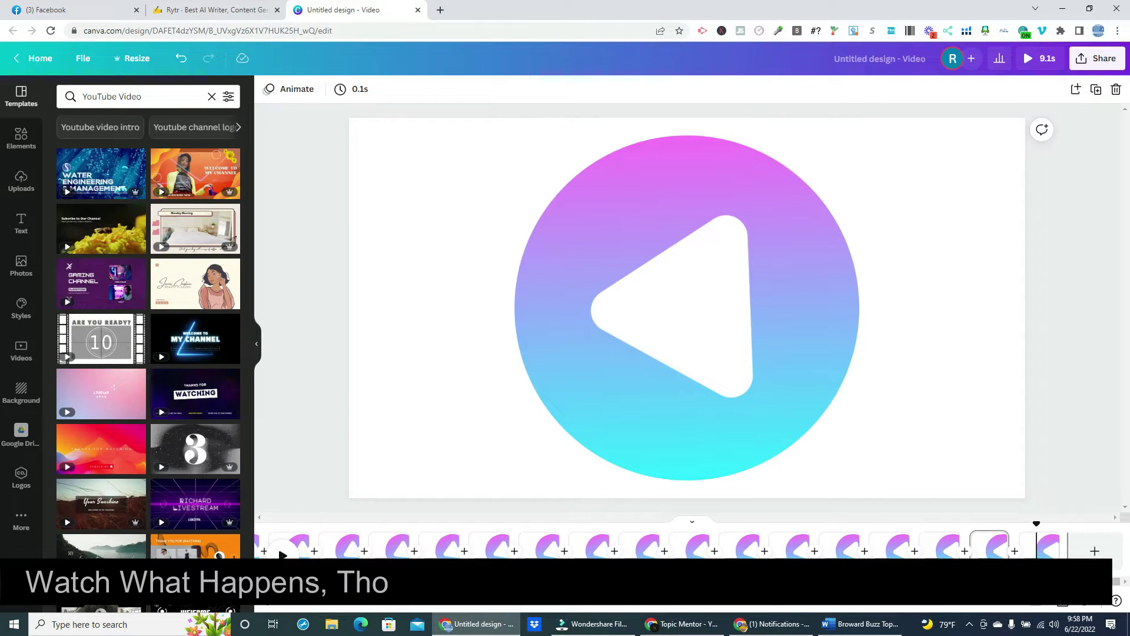
- Rotate the play icon to 179°, then the last clip's play button to -176°
mouse_move(968, 537)
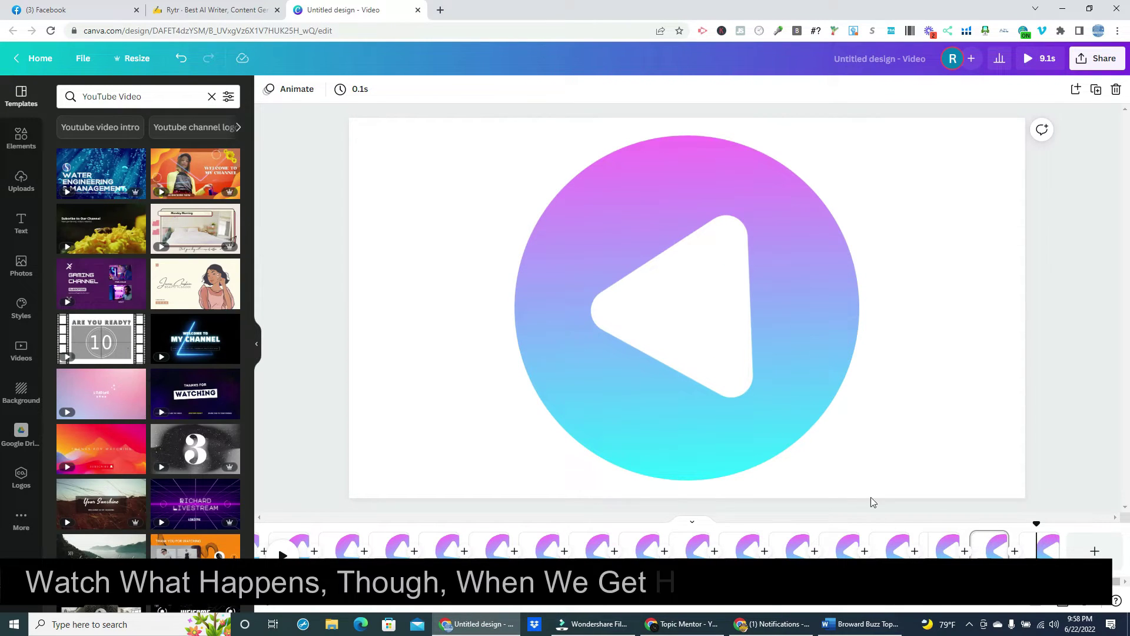
left_click(623, 217)
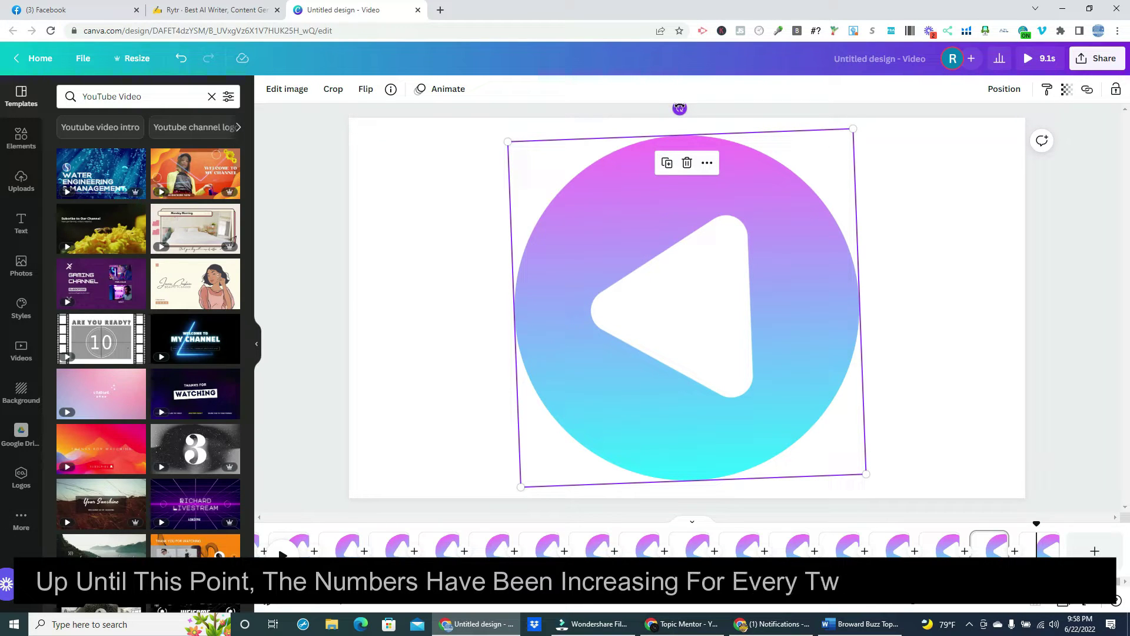
left_click_drag(680, 108, 694, 112)
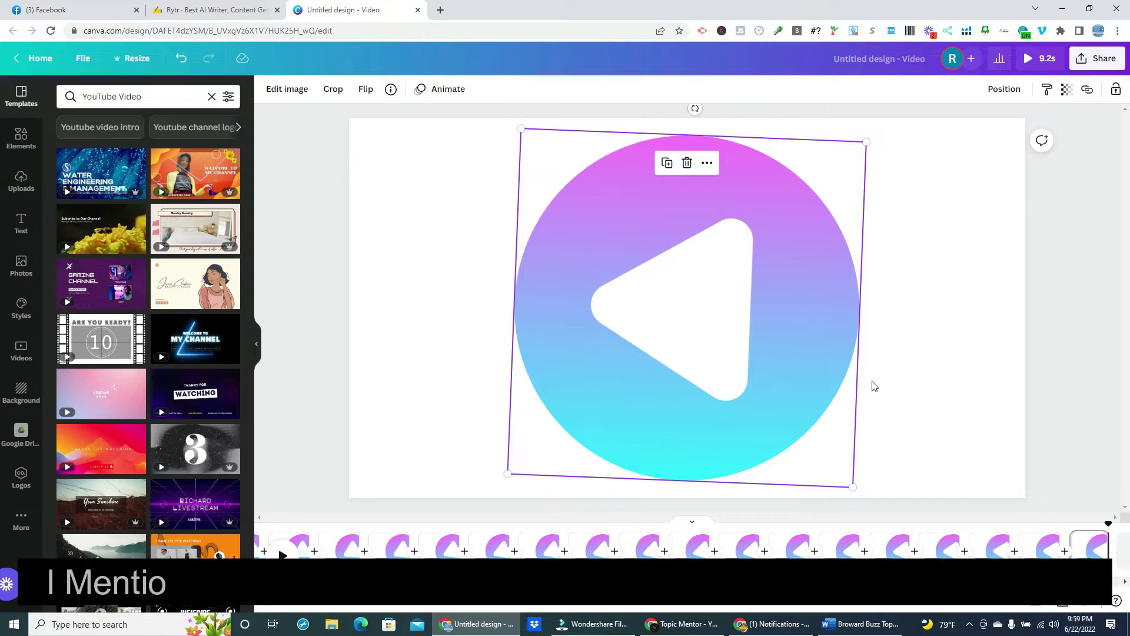
left_click(1093, 555)
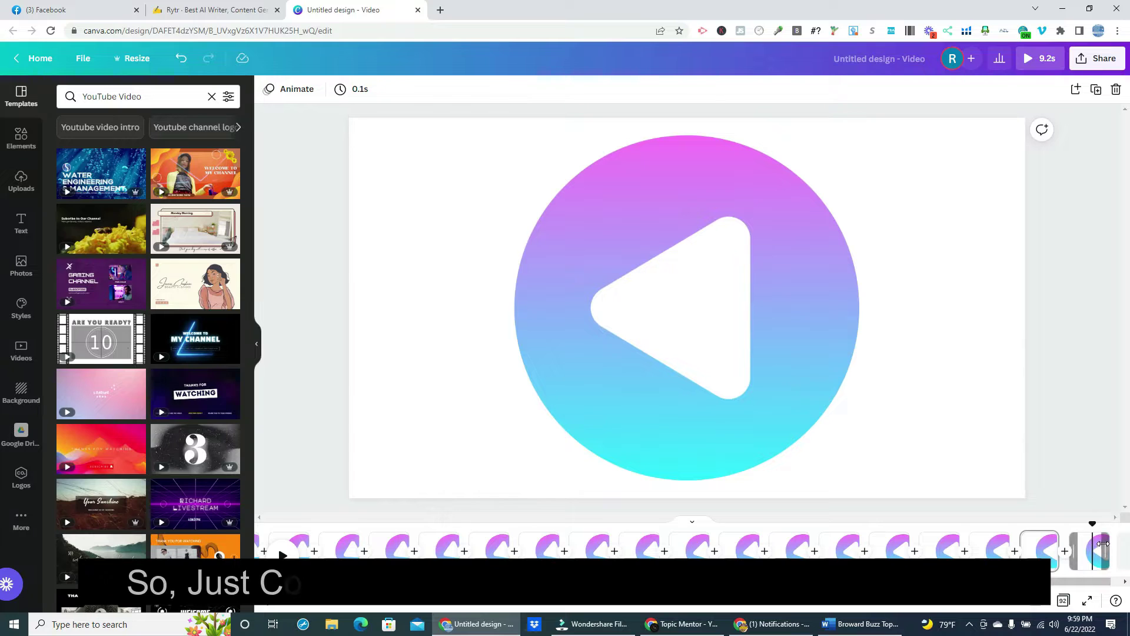
left_click(681, 210)
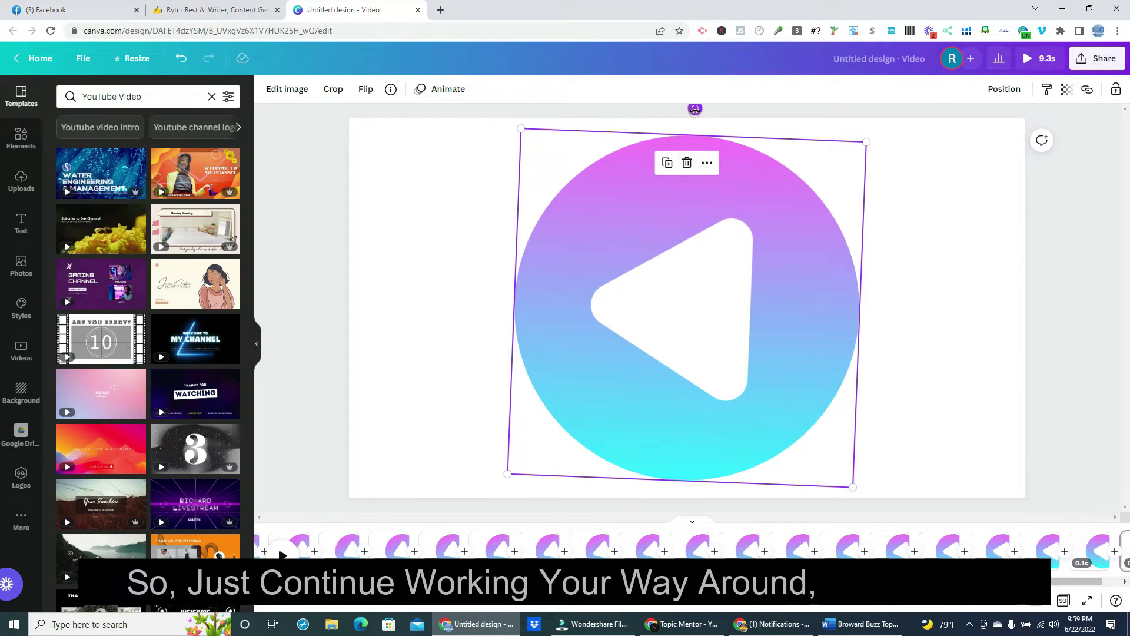
left_click_drag(696, 111, 699, 113)
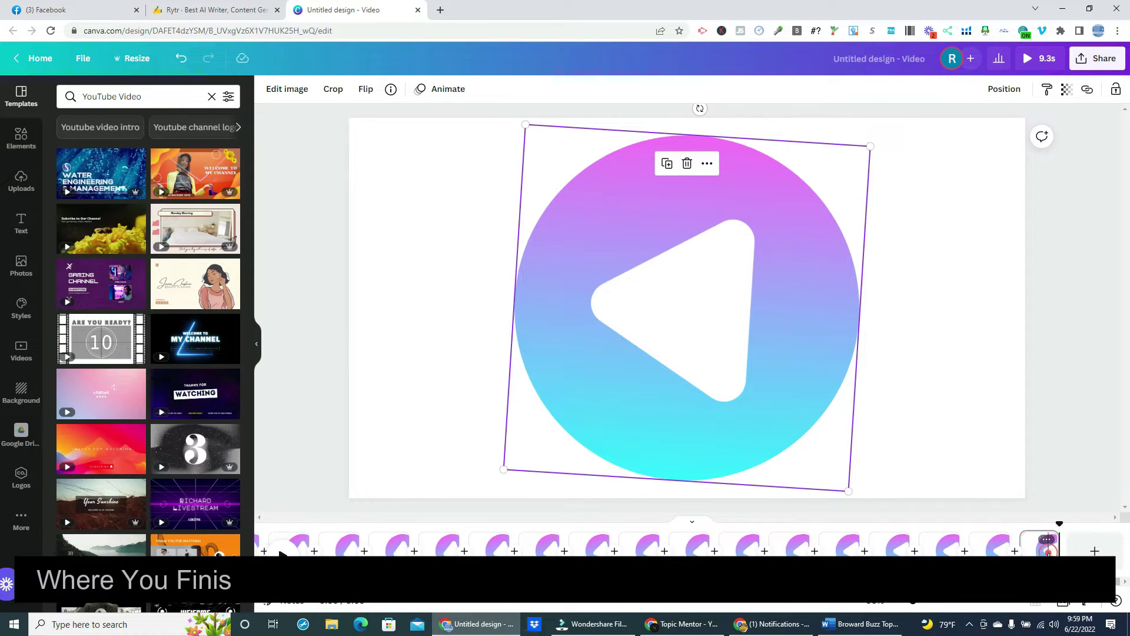
- Duplicate the last clip and rotate its play button to about -2°
left_click(1047, 540)
left_click(1019, 391)
left_click(811, 237)
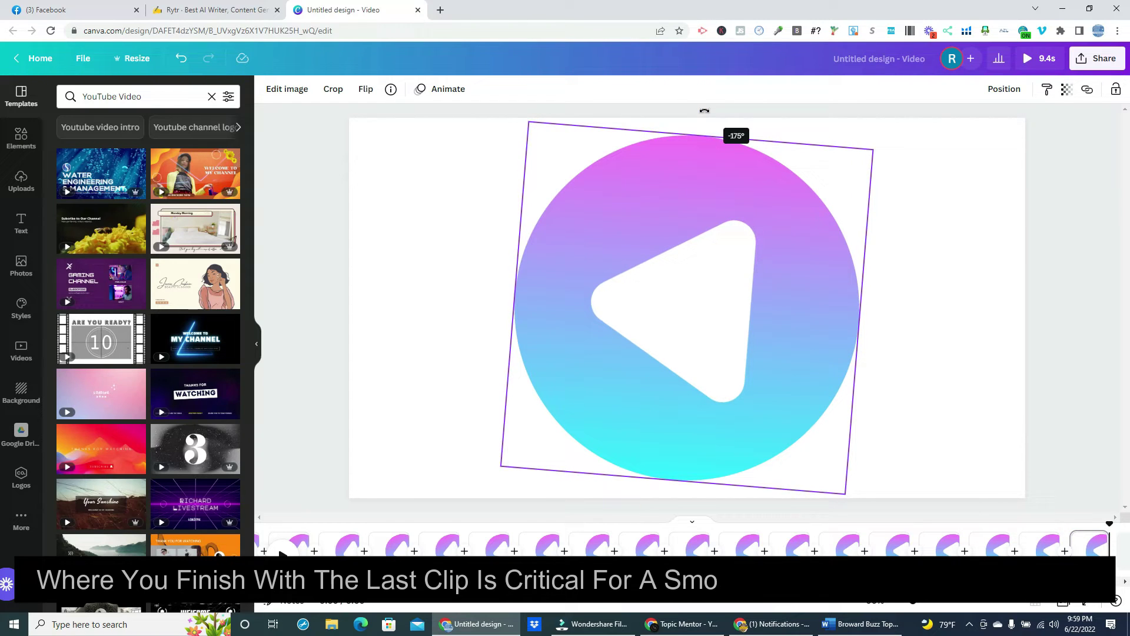
left_click(1068, 449)
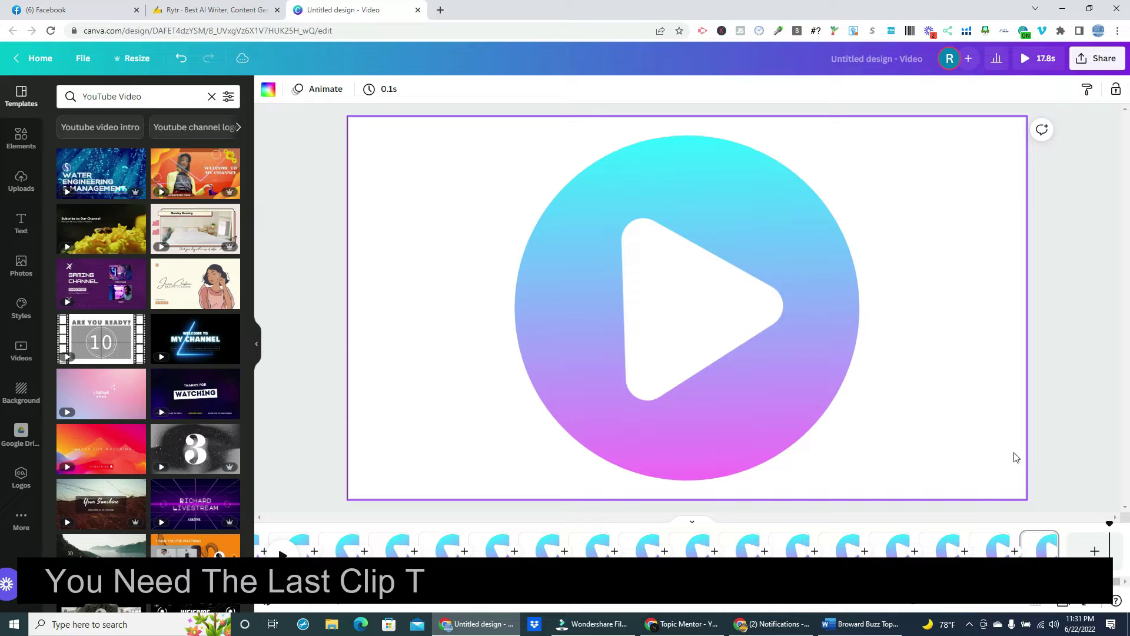
left_click(786, 389)
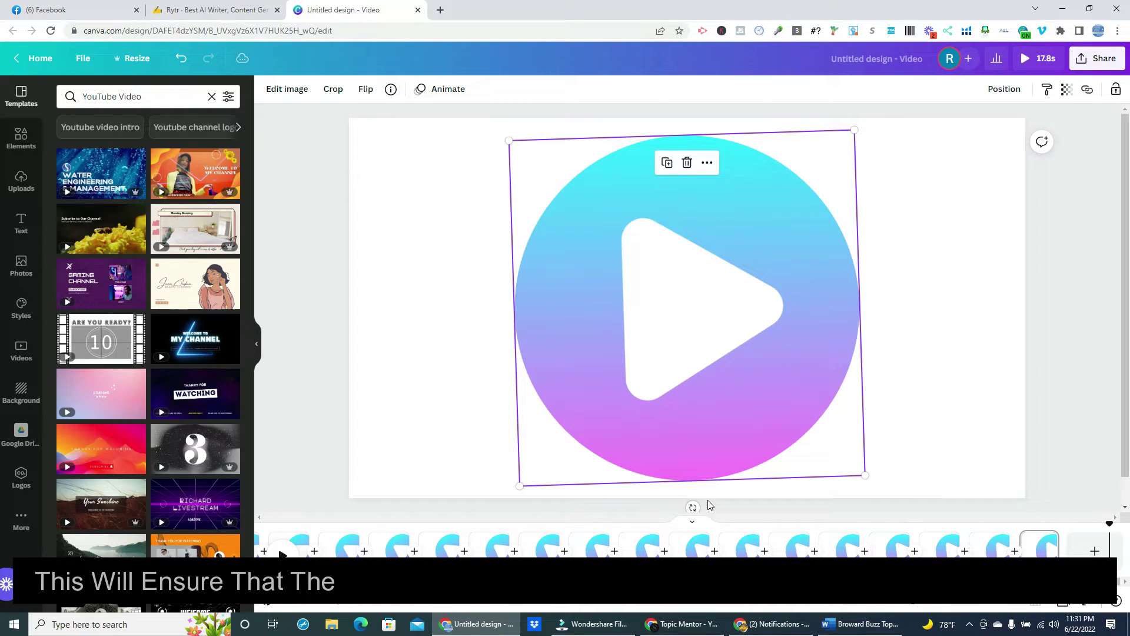
left_click(694, 508)
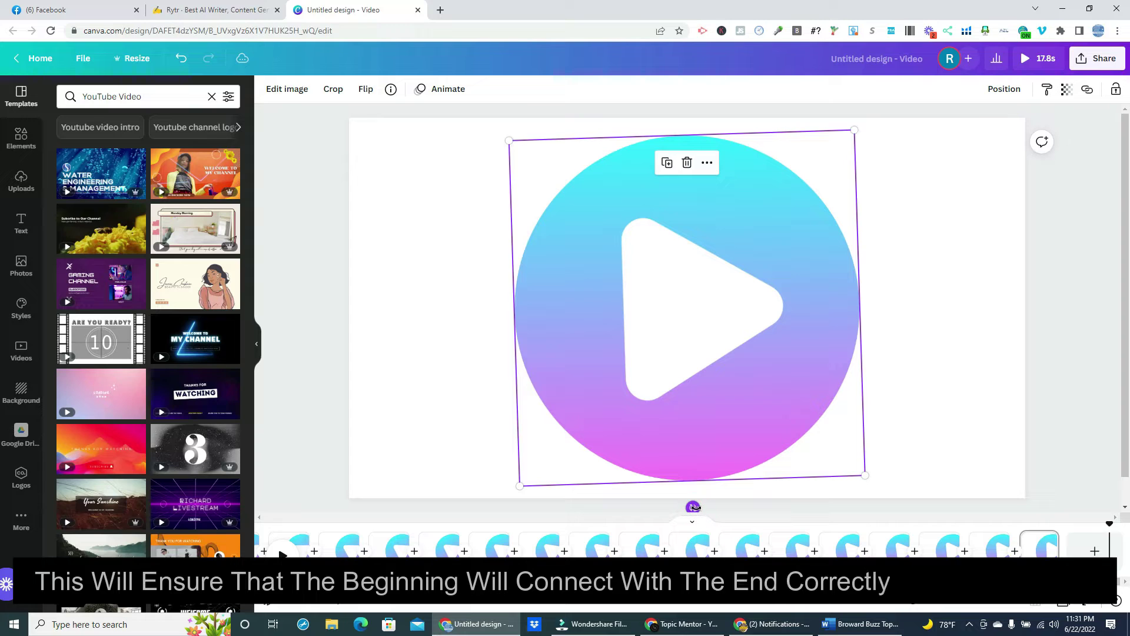
left_click_drag(694, 507, 696, 505)
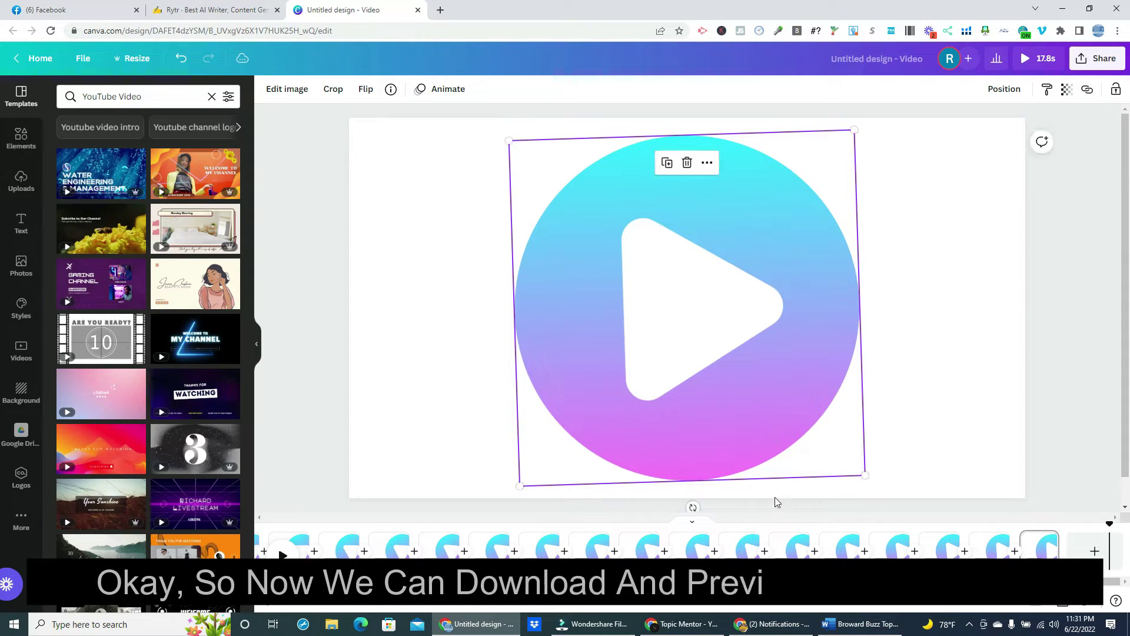
- Download the Rotation Complete design as an MP4 video of all 178 pages
left_click(1072, 275)
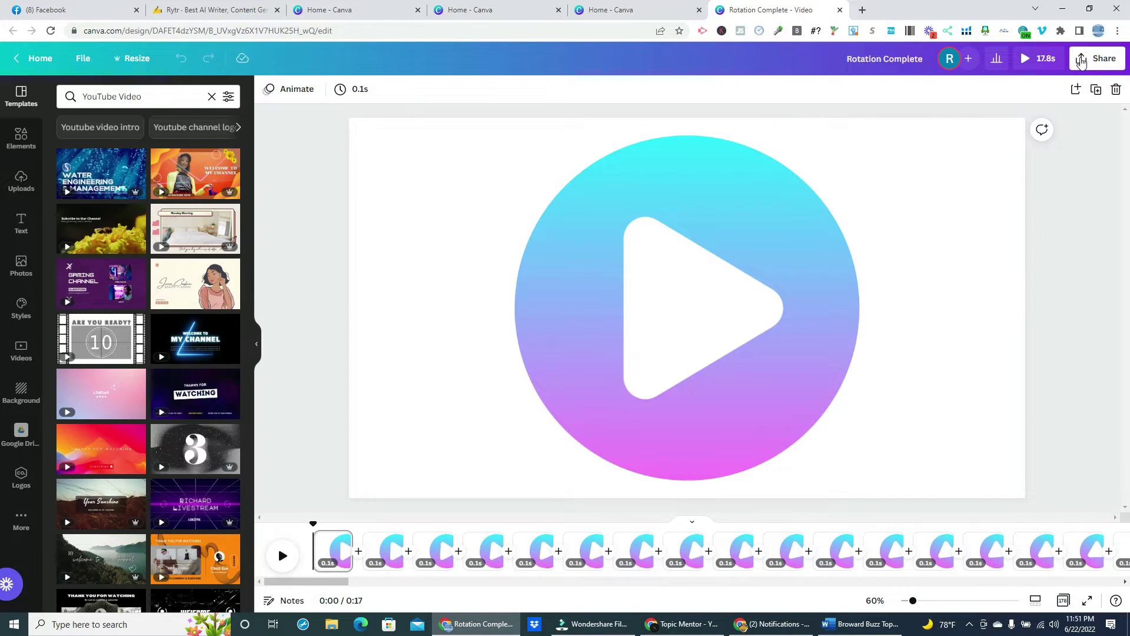
left_click(1081, 62)
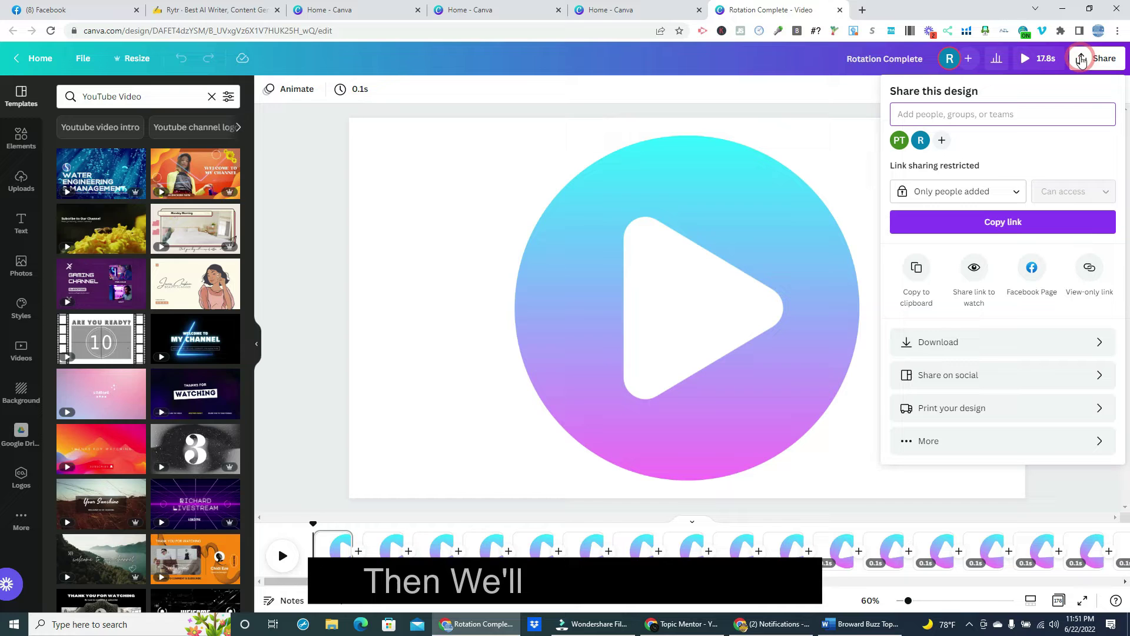
left_click(910, 341)
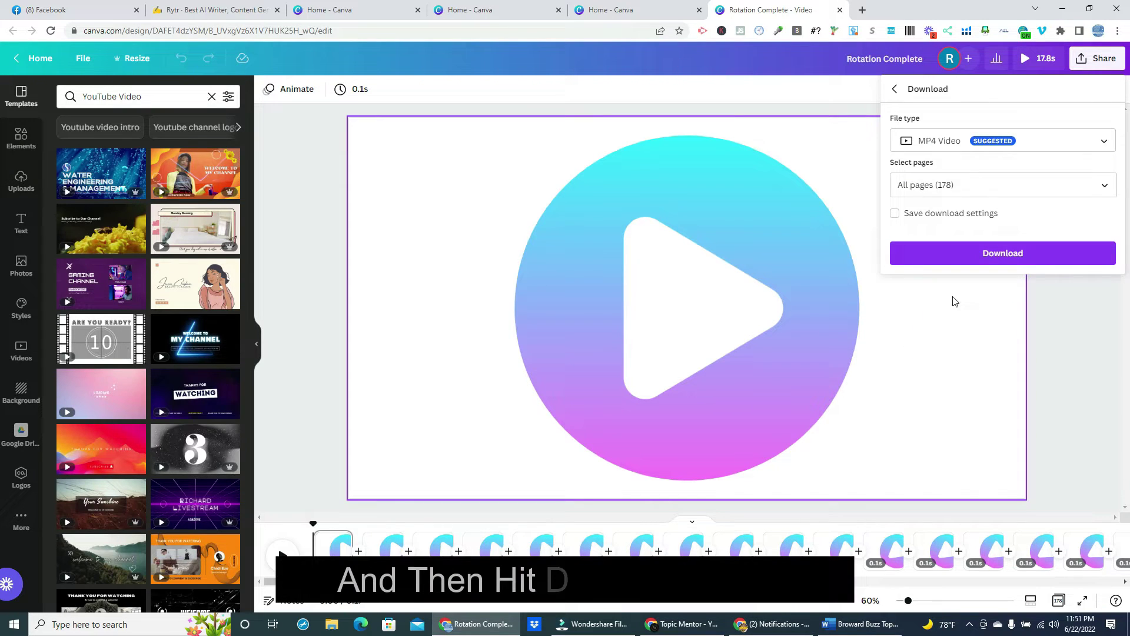
left_click(994, 263)
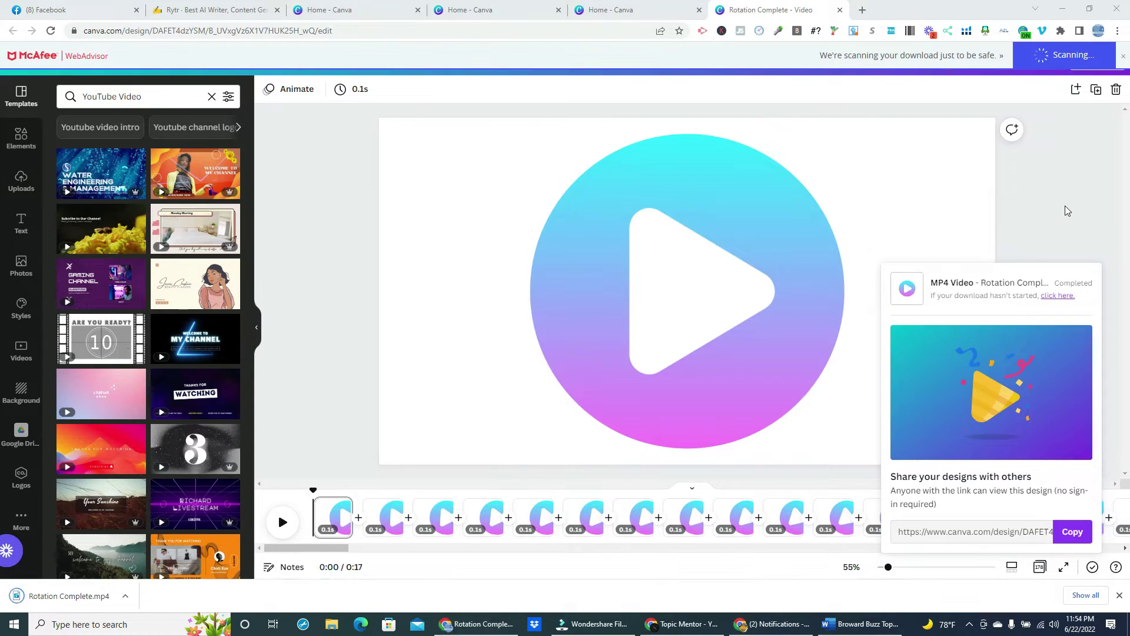
- Dismiss the download panel and open Rotation Complete.mp4's options in the download bar
left_click(1066, 211)
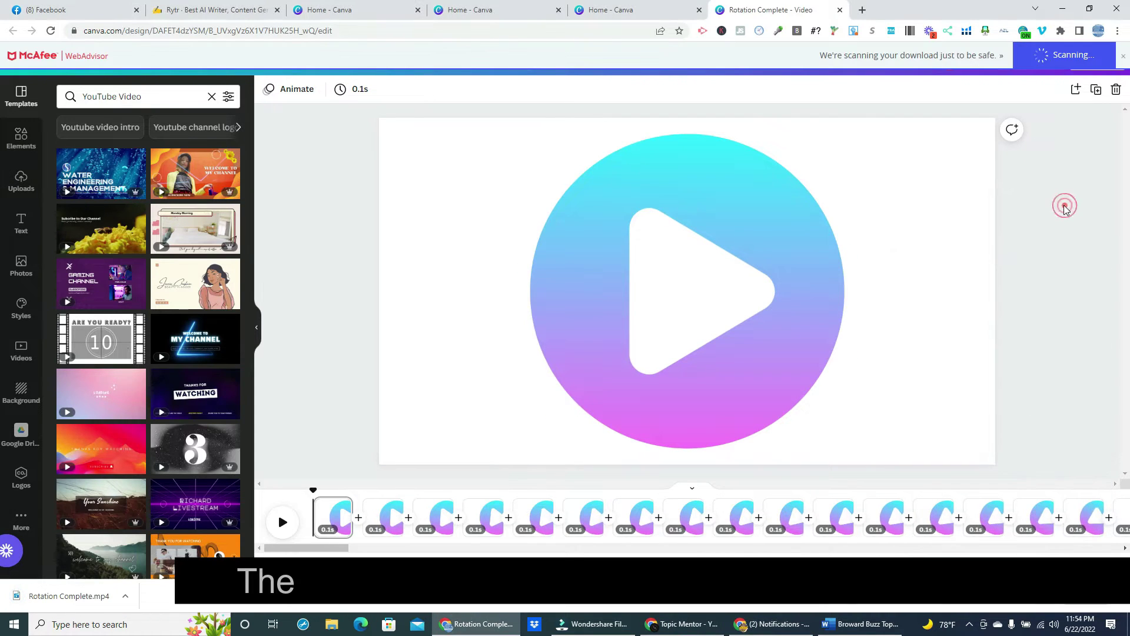
left_click(124, 597)
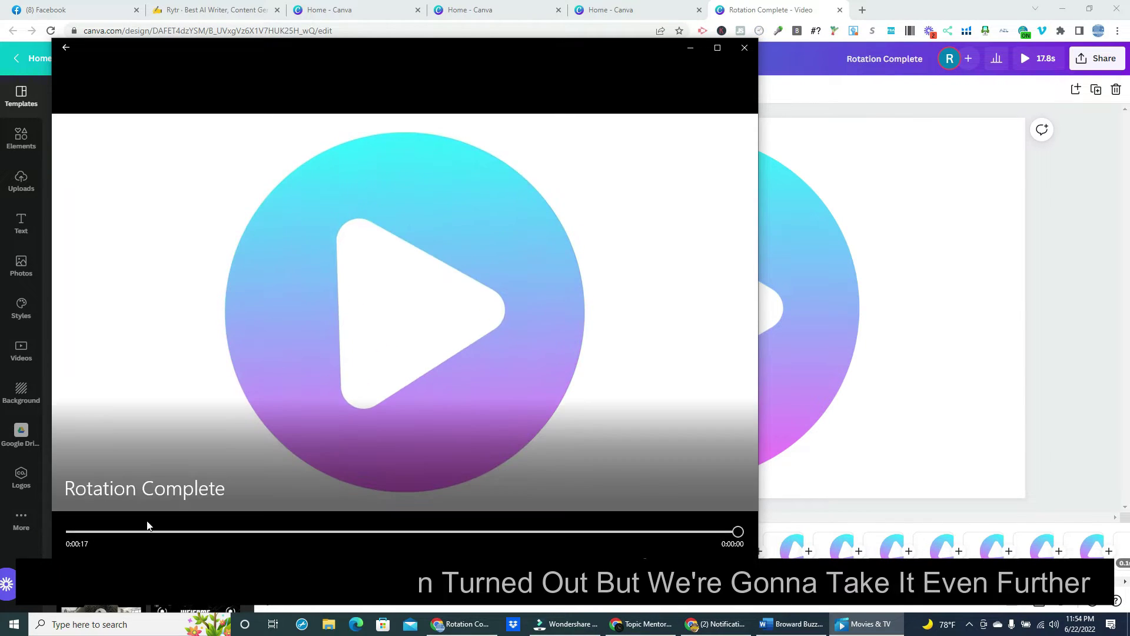
- Close Movies & TV and start a new 16:9 Presentation from the Canva home page
left_click(744, 48)
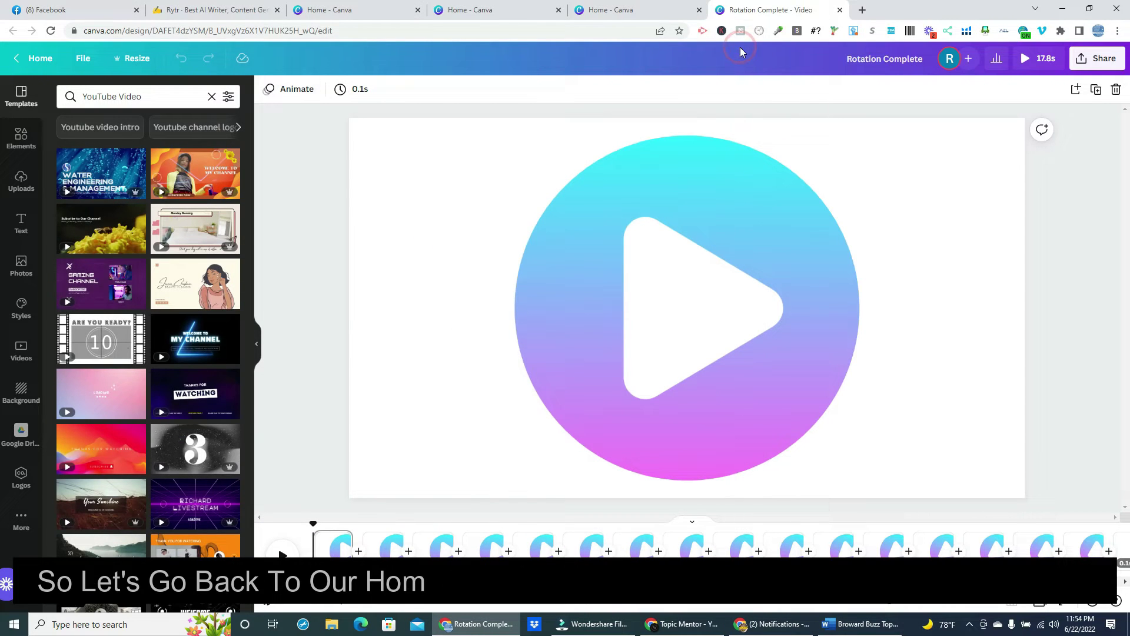
left_click(40, 57)
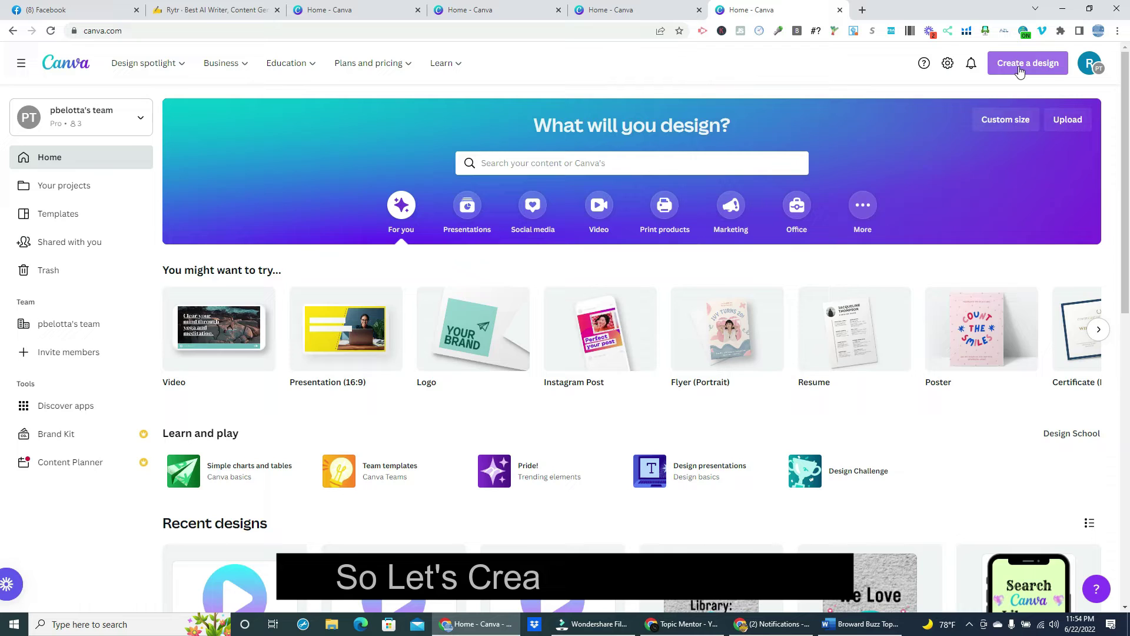
left_click(1020, 69)
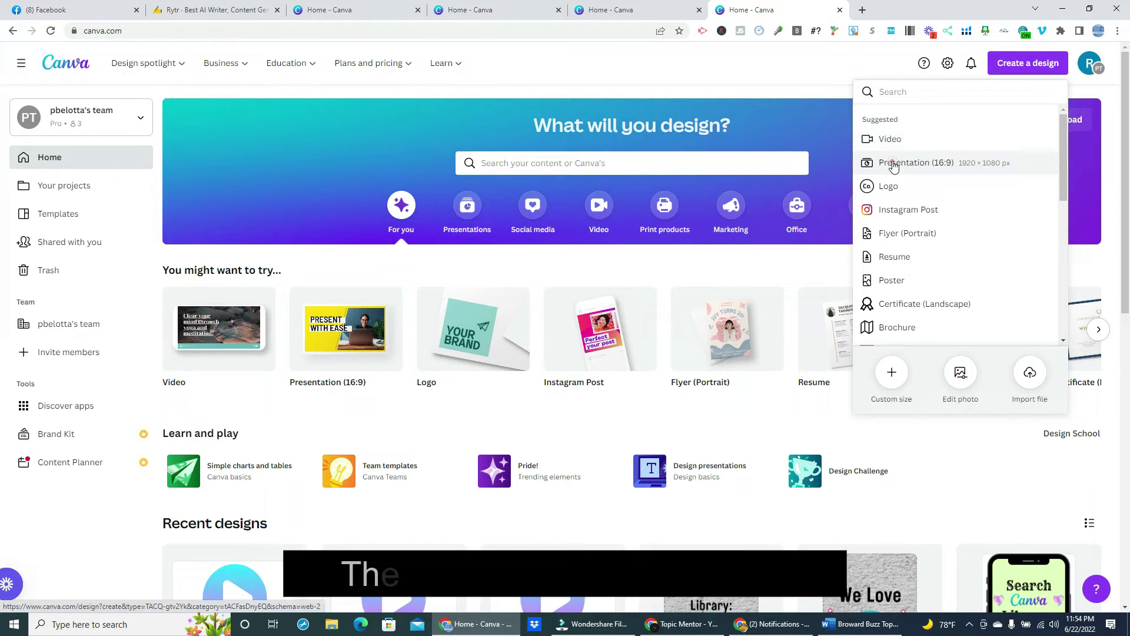
left_click(890, 162)
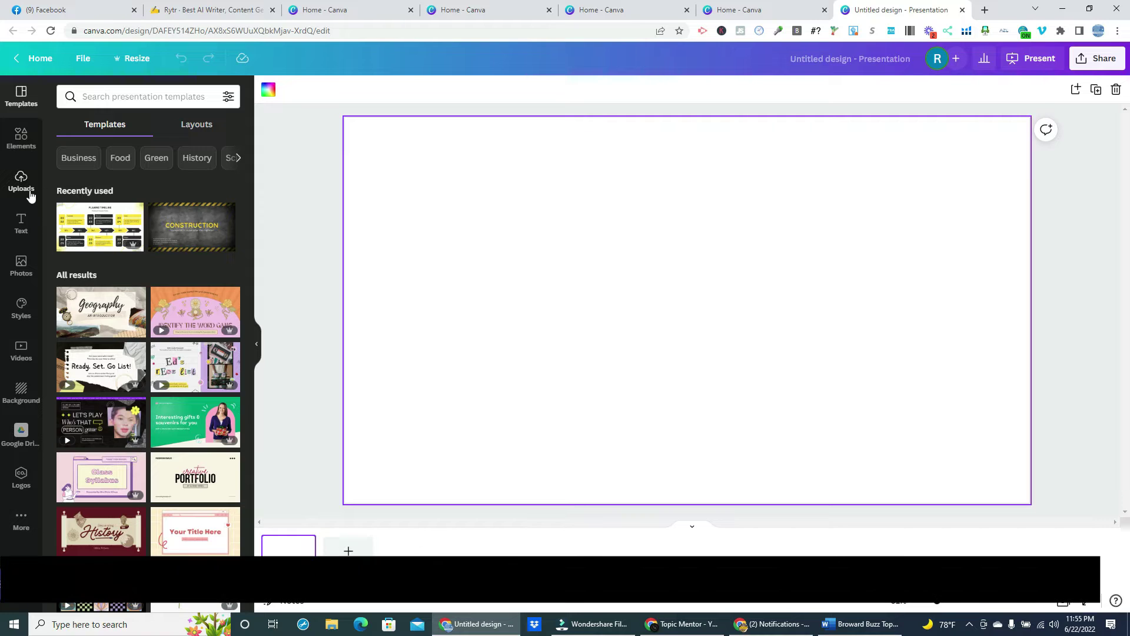
left_click(22, 184)
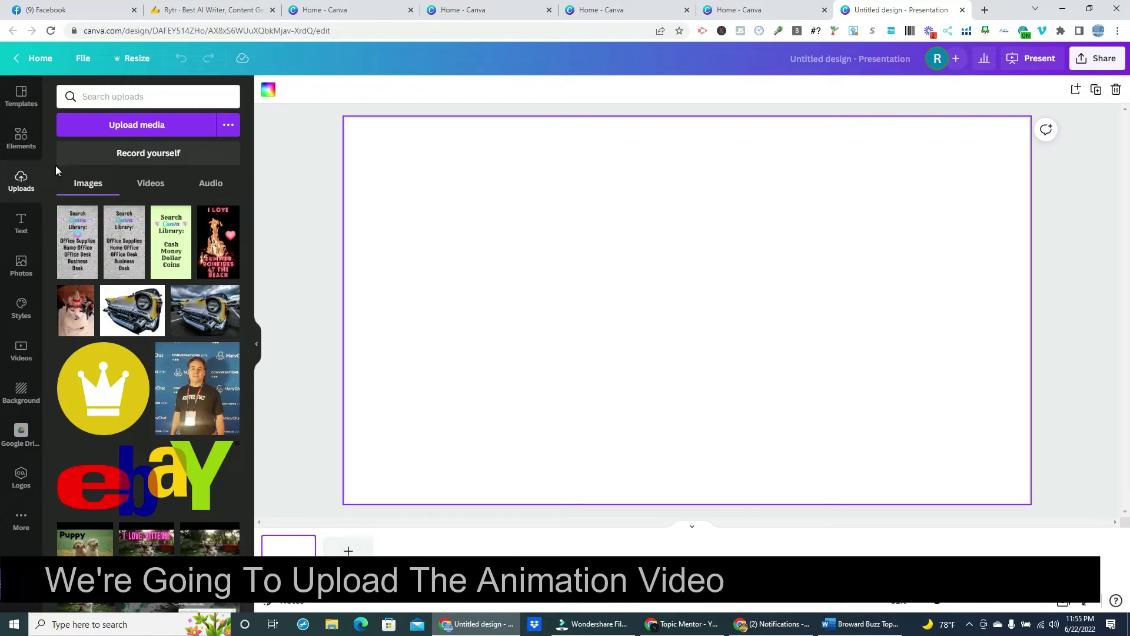
left_click(131, 125)
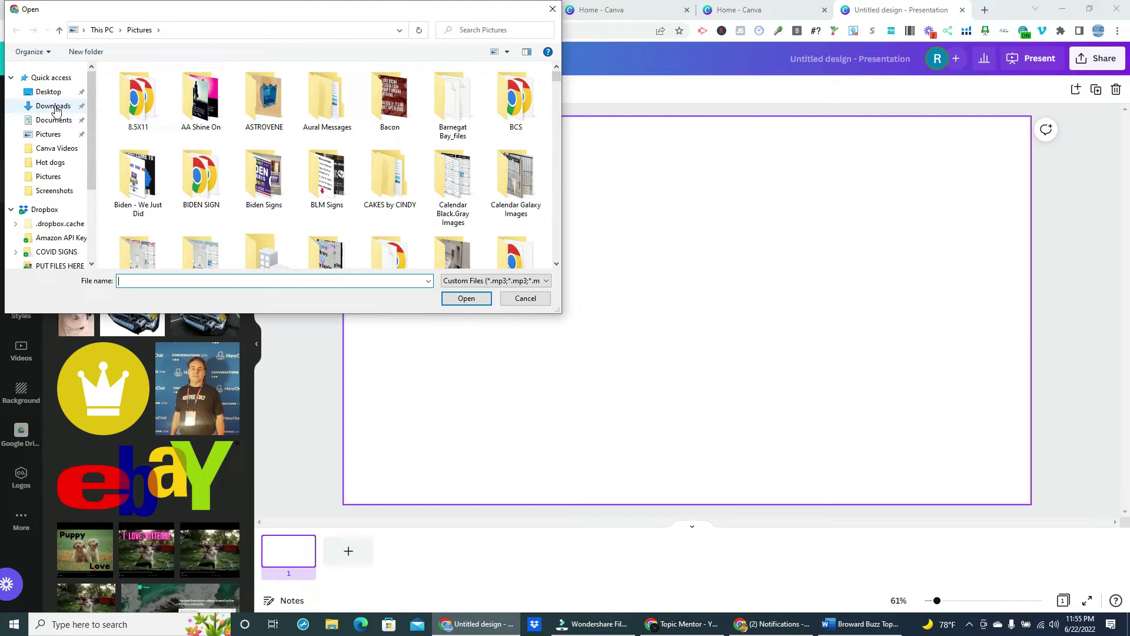
left_click(53, 107)
left_click(158, 104)
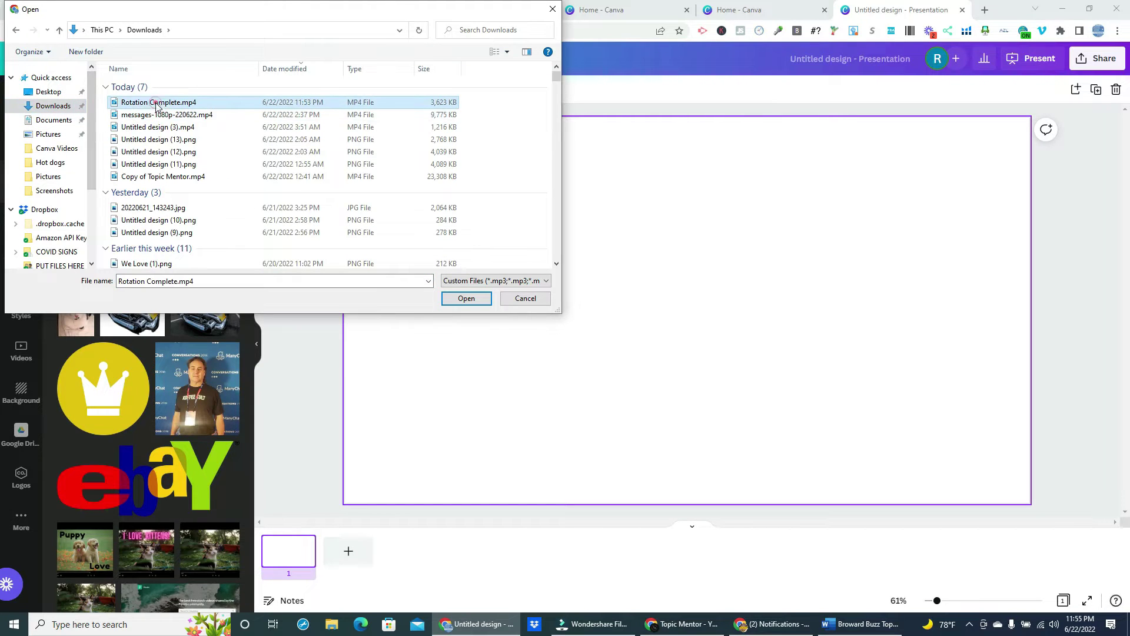
left_click(466, 298)
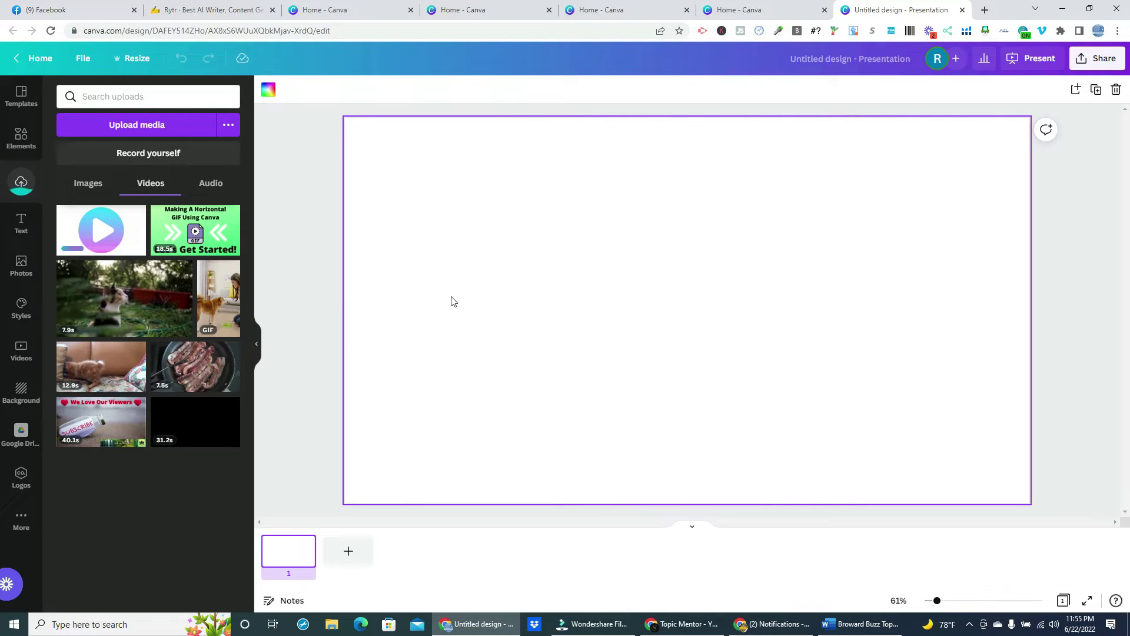
left_click(104, 241)
left_click(300, 289)
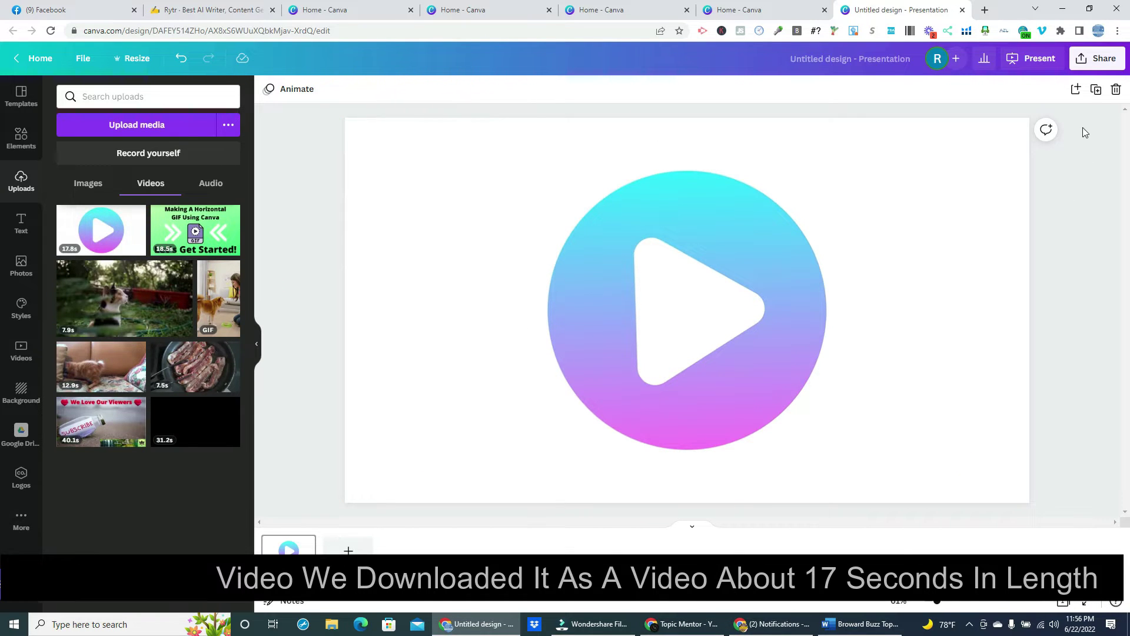
- Download the design as GIF file Untitled design (1).gif and open its download-bar menu
left_click(1085, 68)
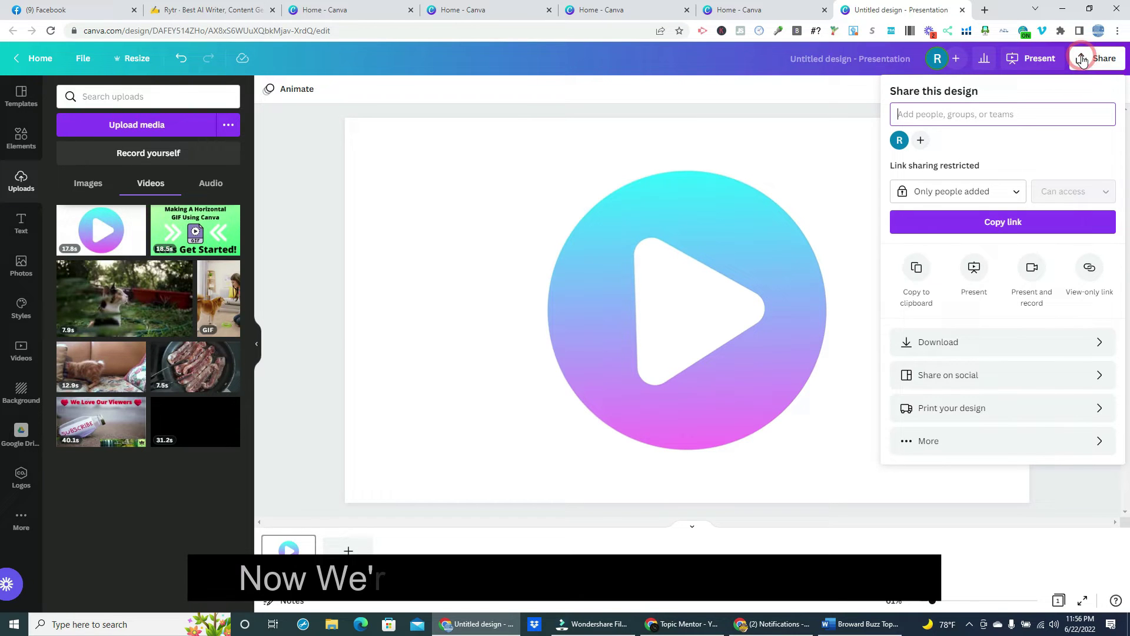
left_click(909, 344)
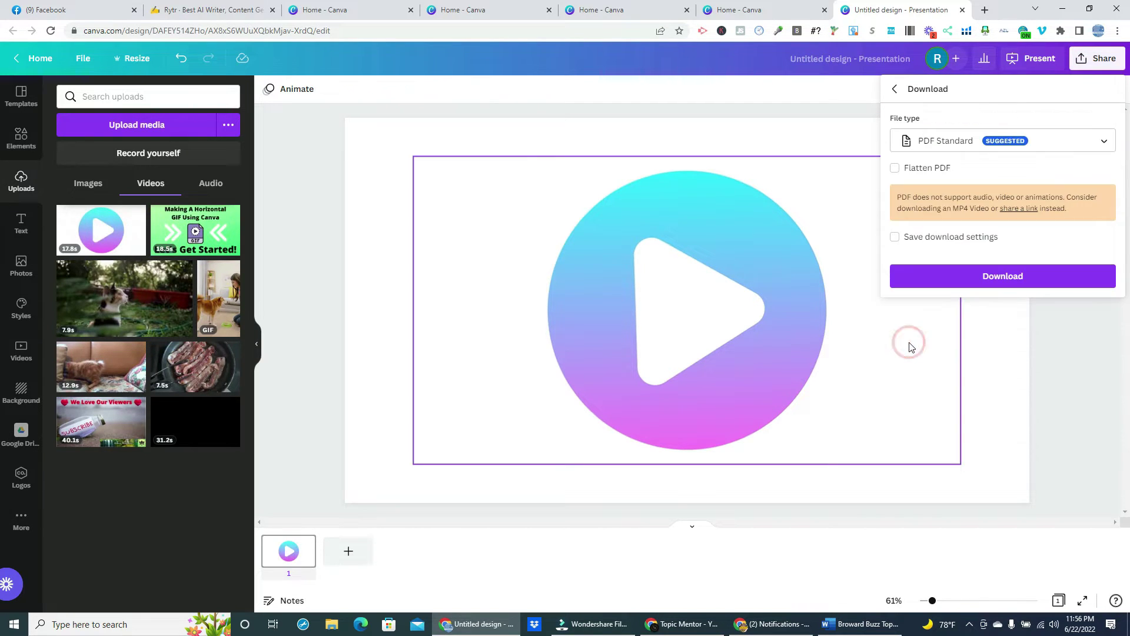
left_click(1104, 145)
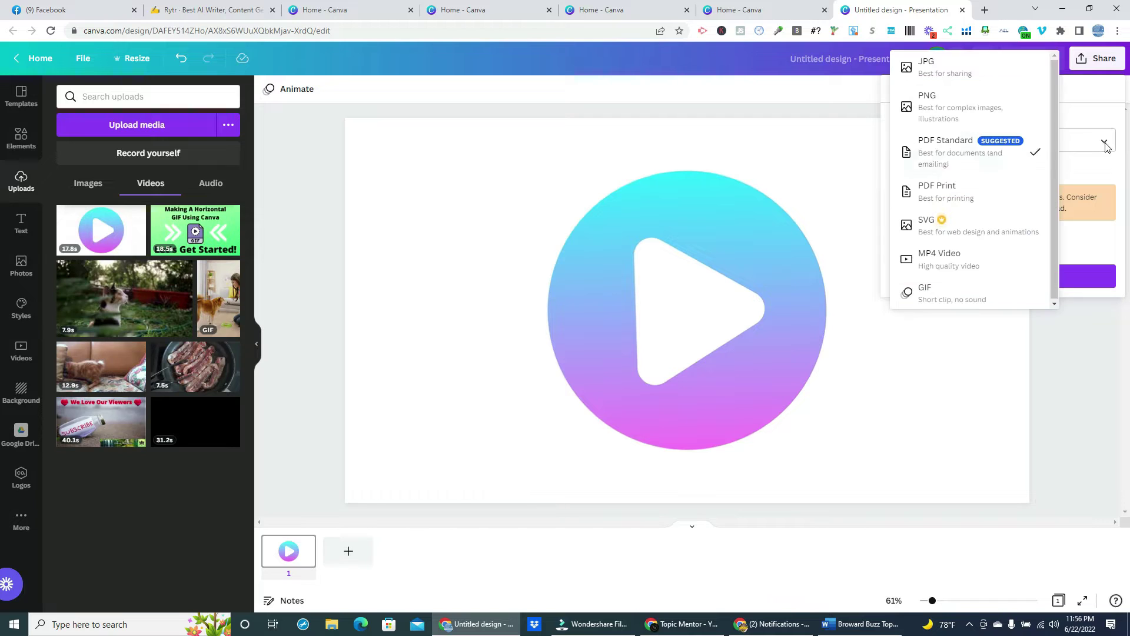
left_click(925, 292)
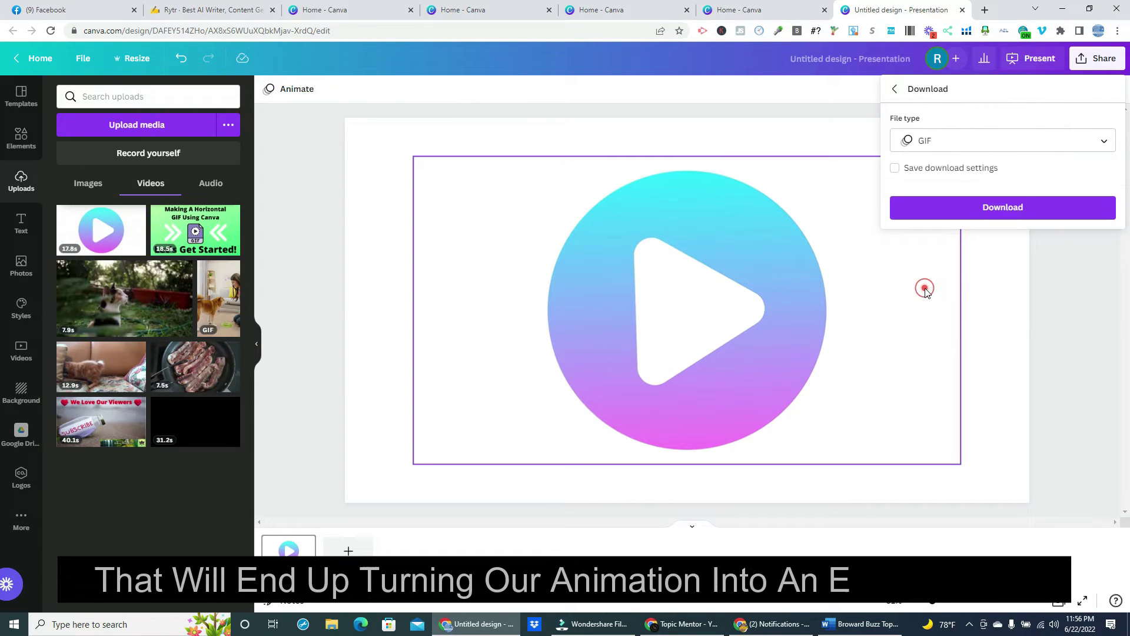
left_click(1006, 213)
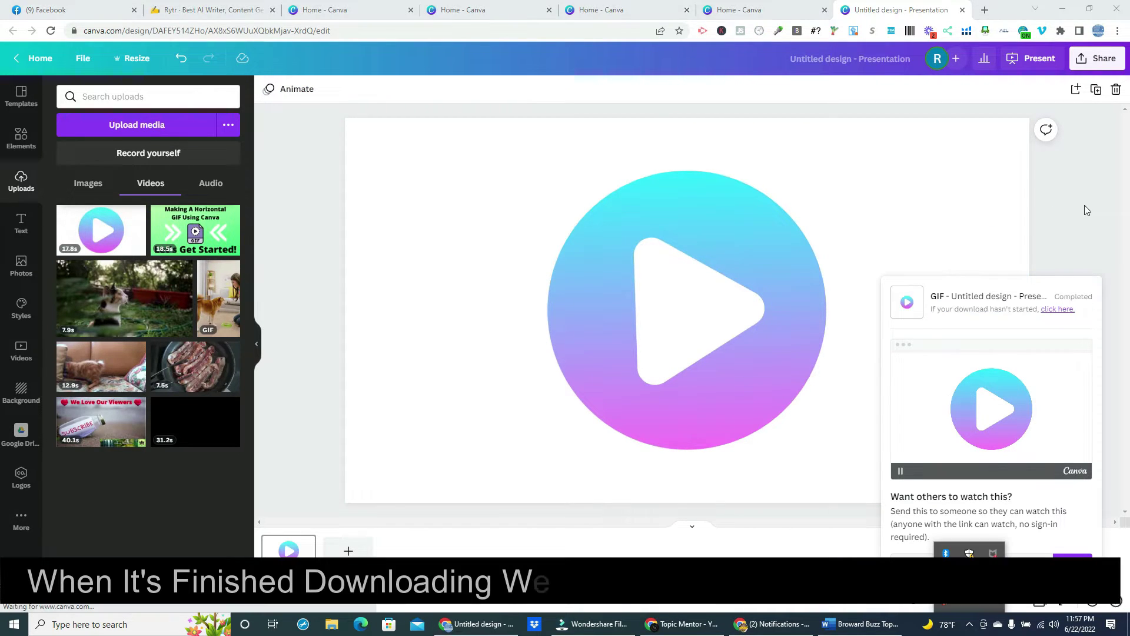
left_click(1074, 180)
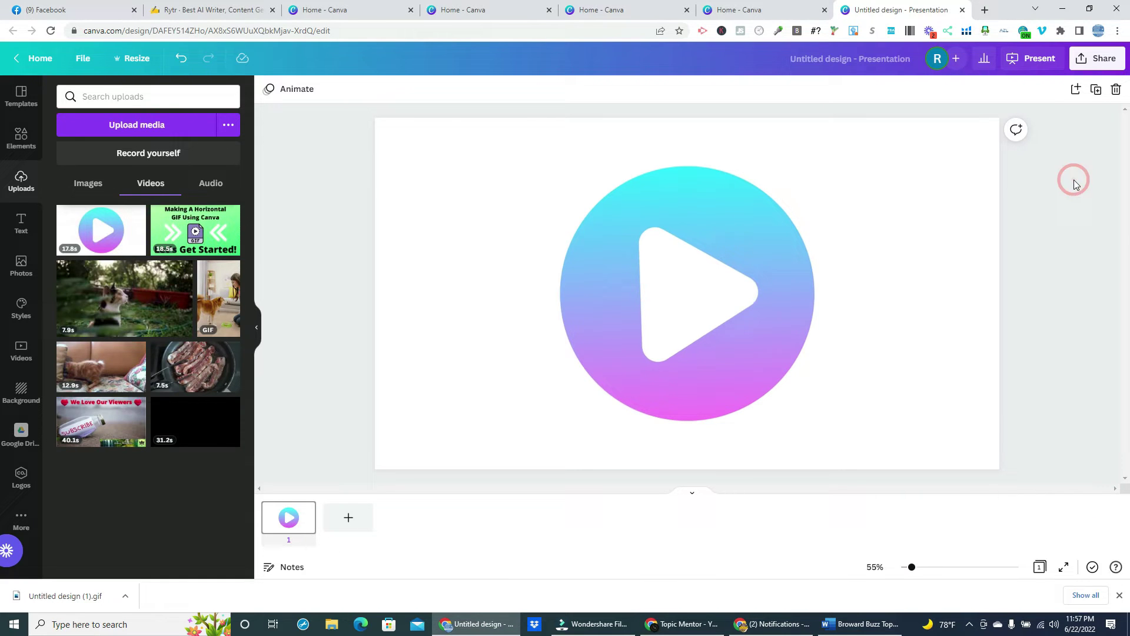
left_click(124, 597)
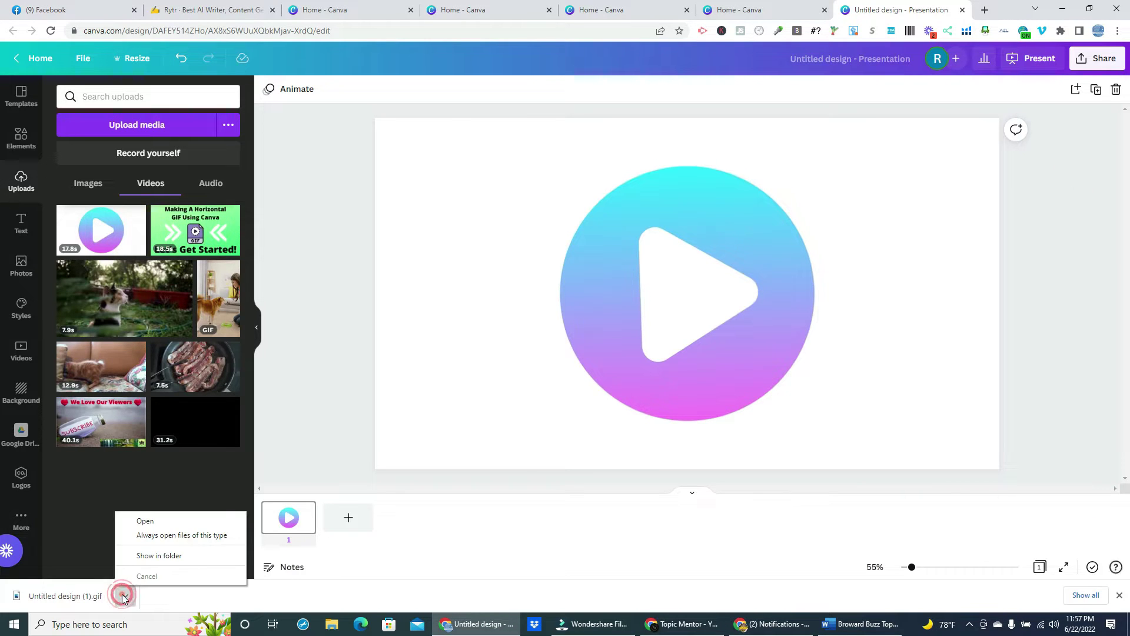
- Open the downloaded GIF in Photos and save a copy named 'Canva Rotation GIF'
left_click(145, 520)
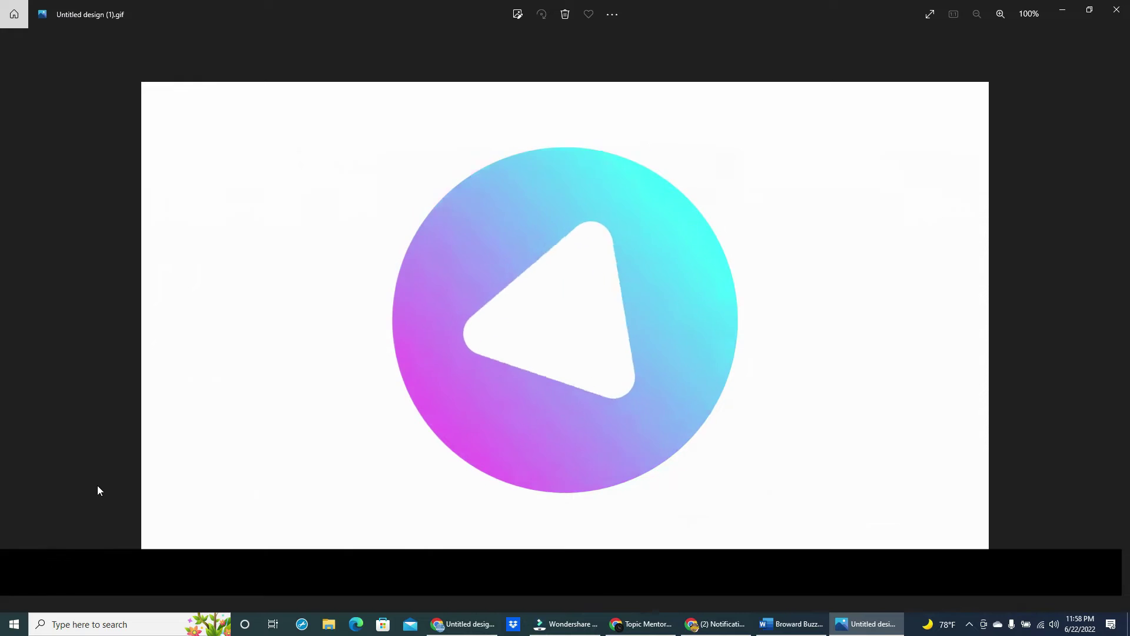
right_click(766, 216)
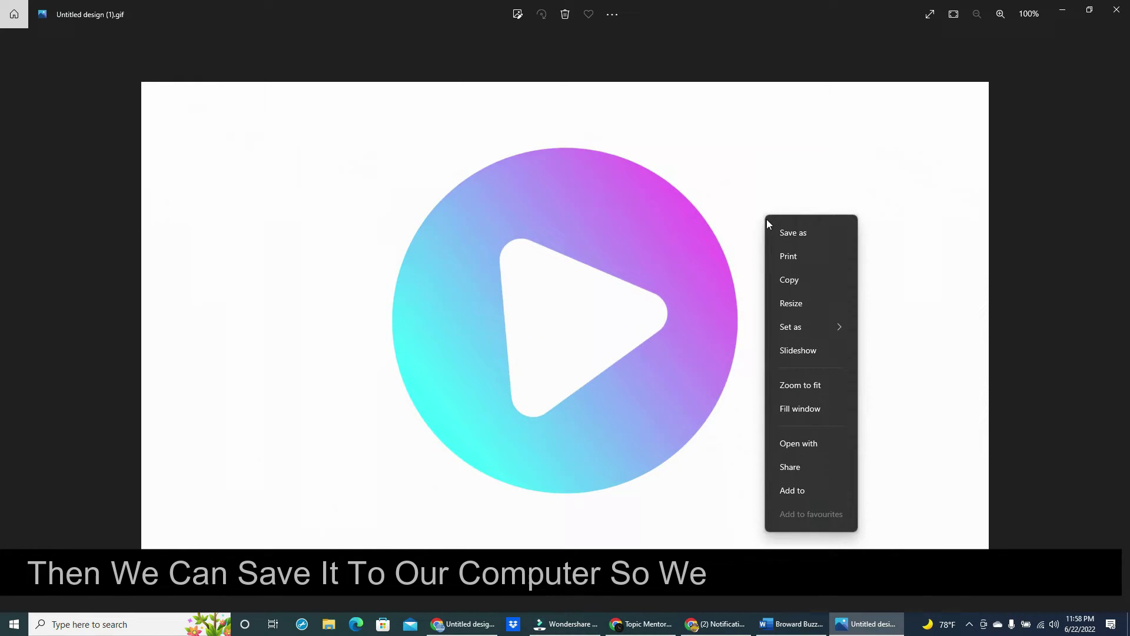
left_click(784, 234)
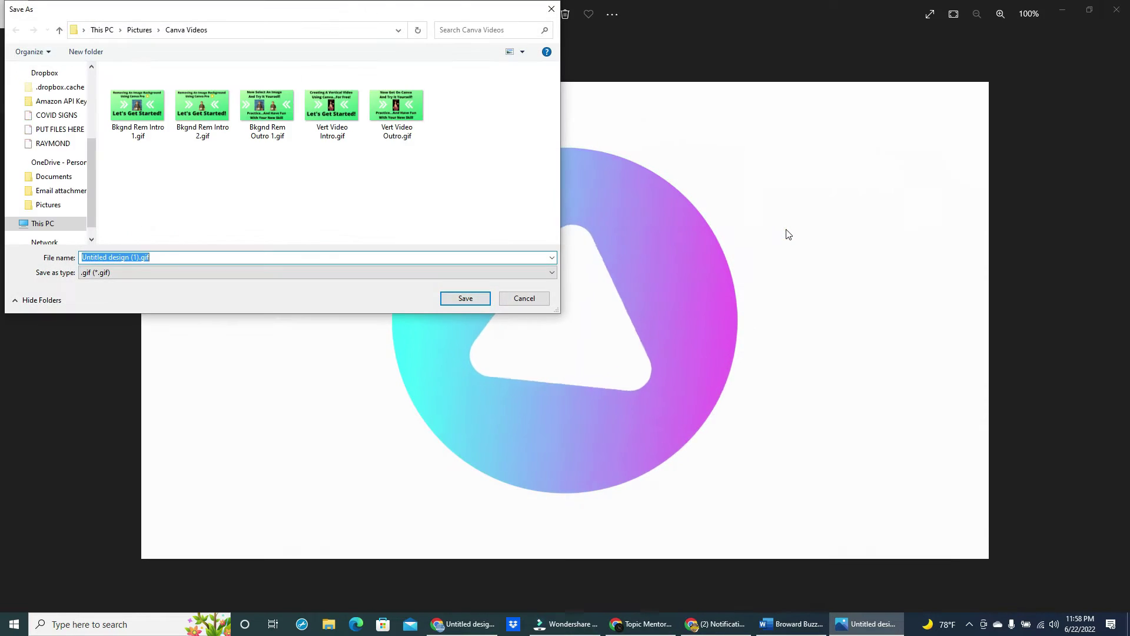
type("Canva Rota")
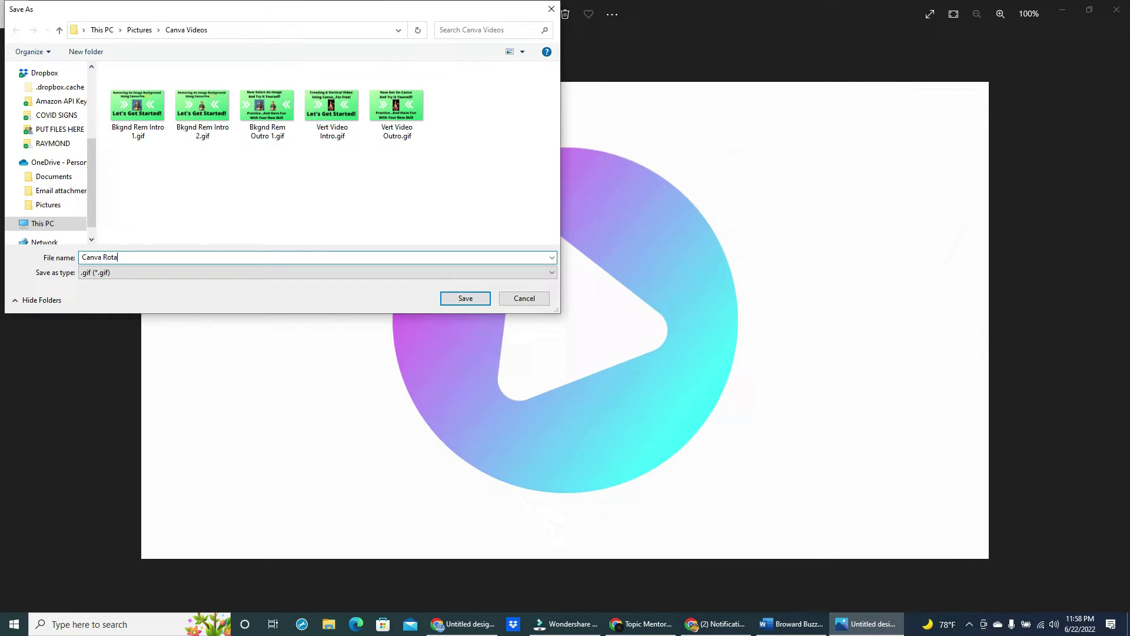
type("tion GIF")
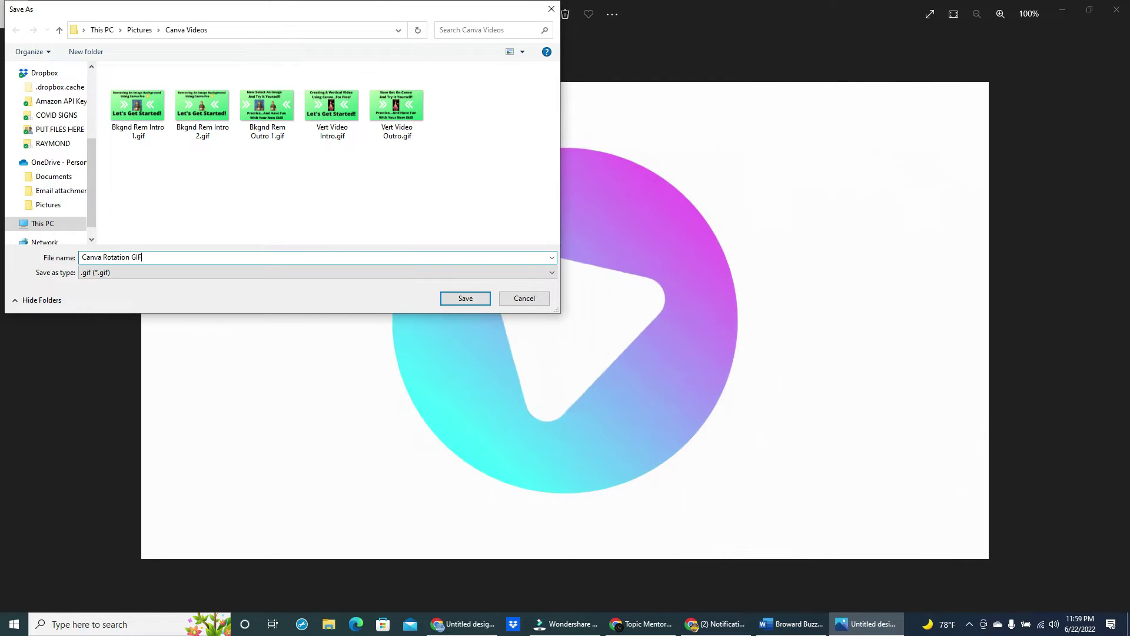
left_click(465, 300)
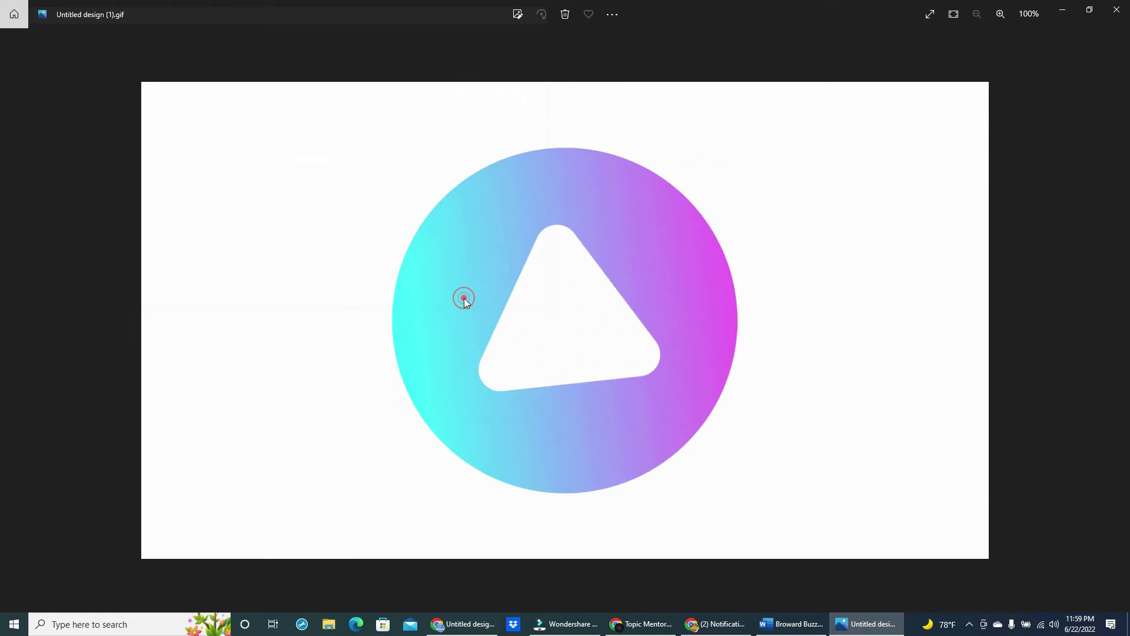
- Start a new video design, add the 17.8s play-button clip from uploaded videos, and pause it
left_click(1112, 16)
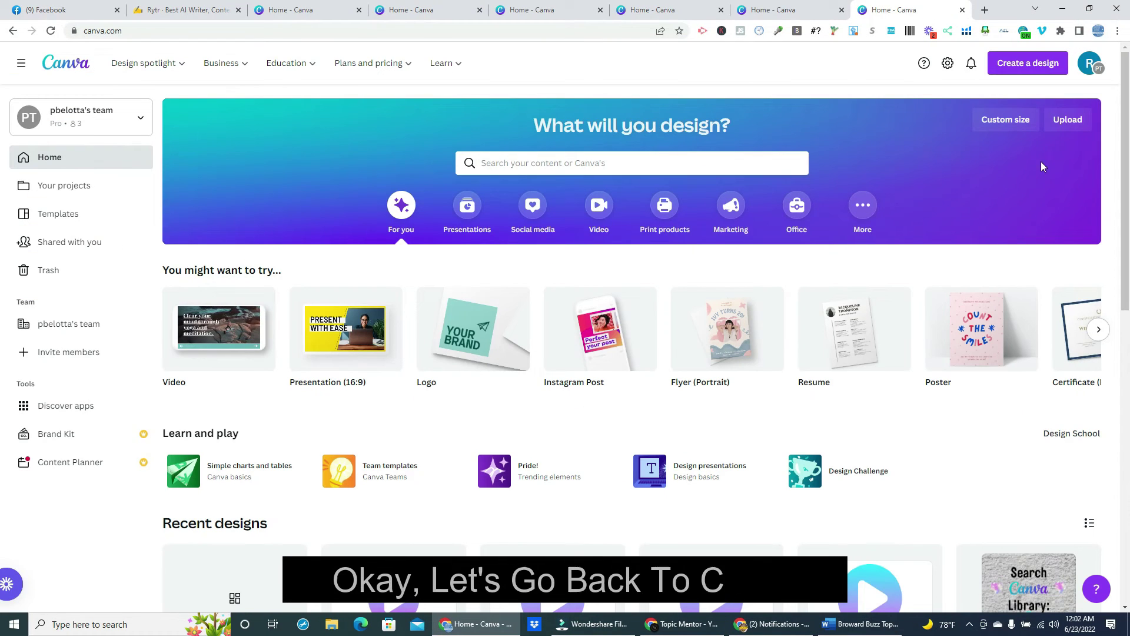
left_click(1028, 64)
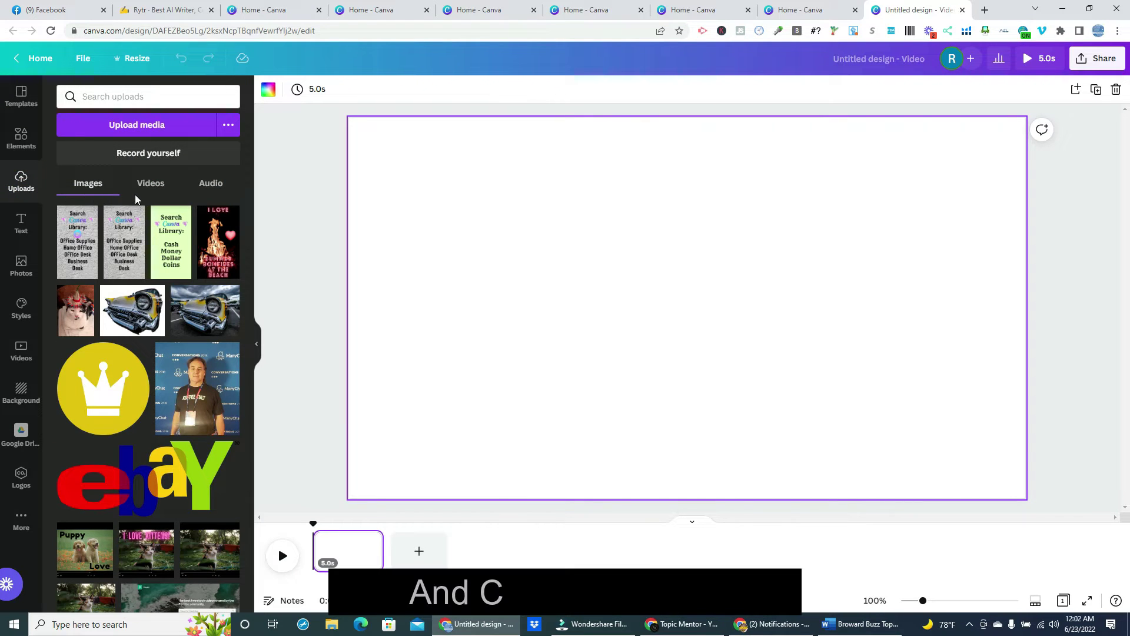
left_click(151, 187)
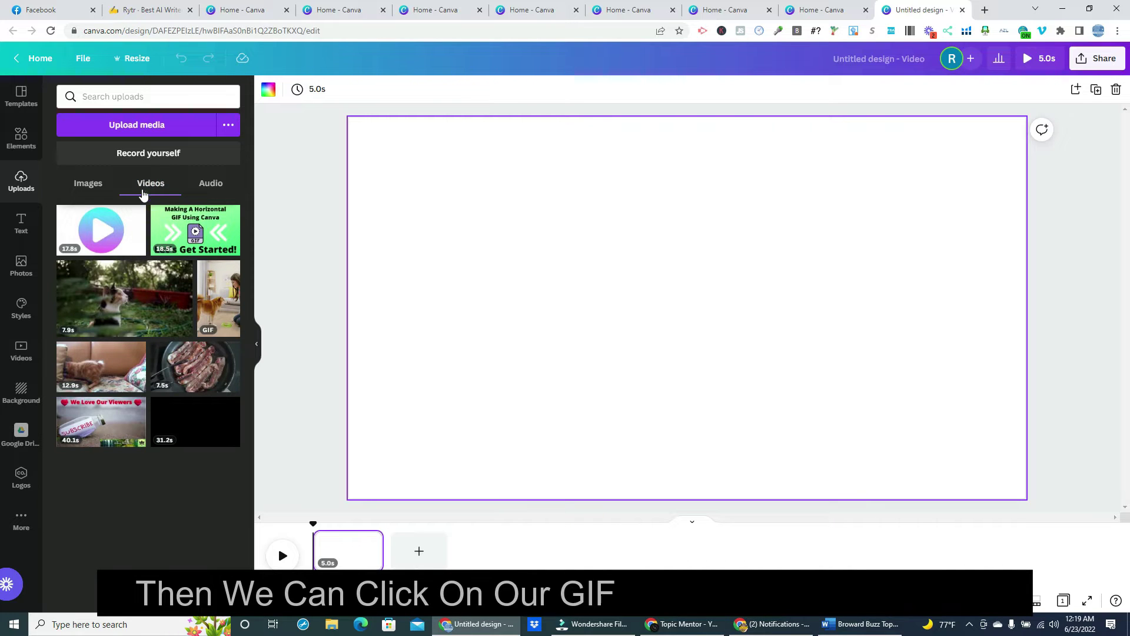
left_click(116, 234)
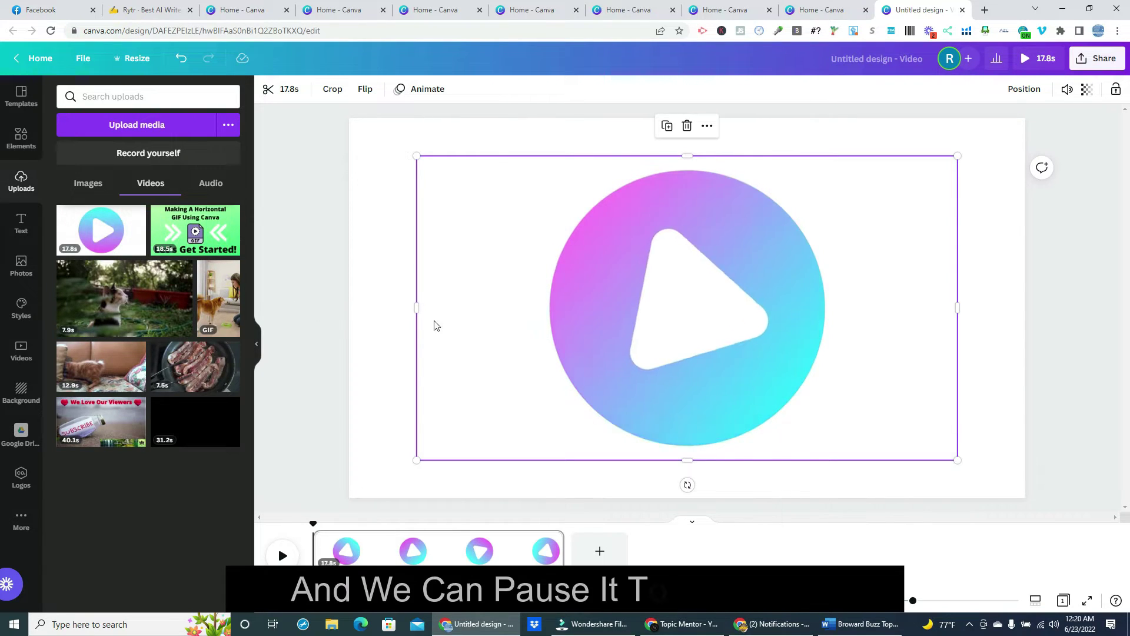
left_click(688, 312)
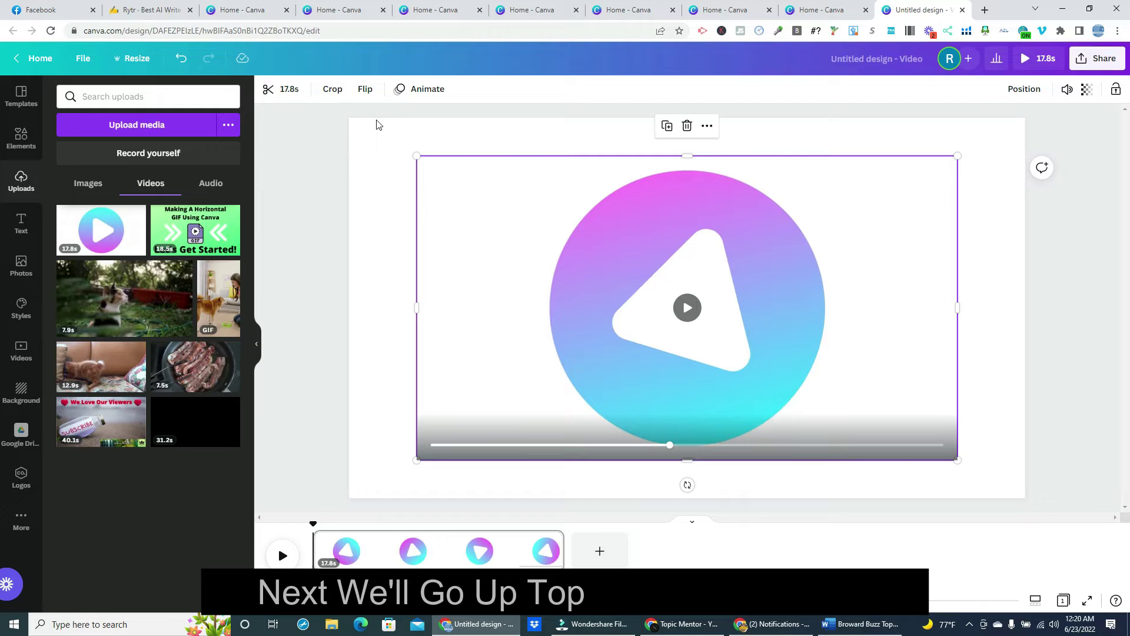
- Mirror the play-button clip horizontally and play it
left_click(366, 91)
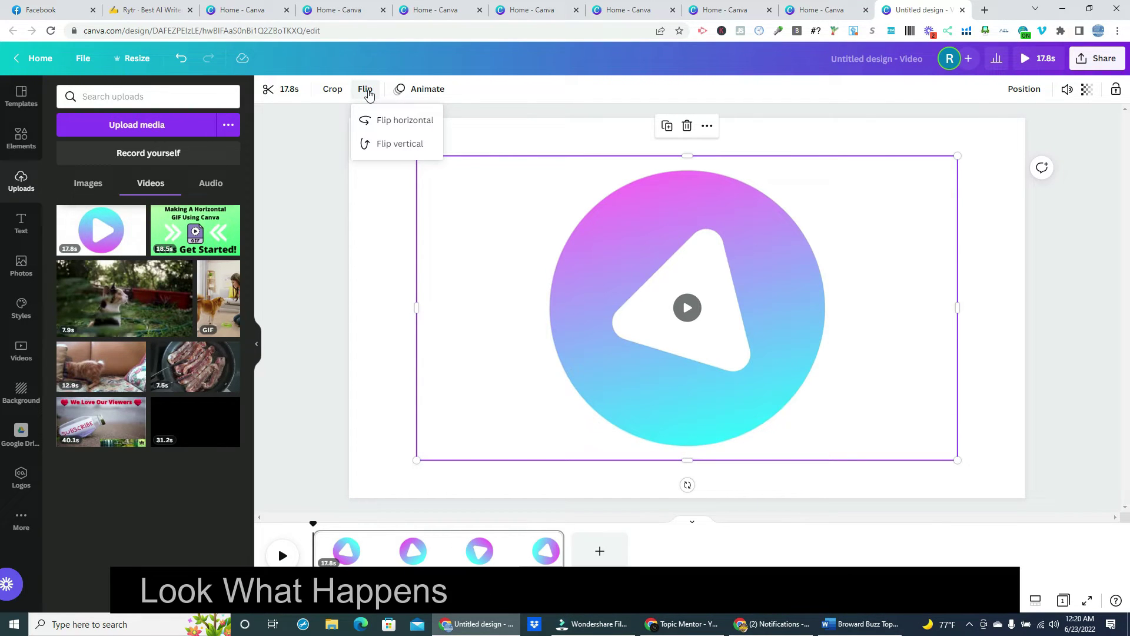
left_click(410, 121)
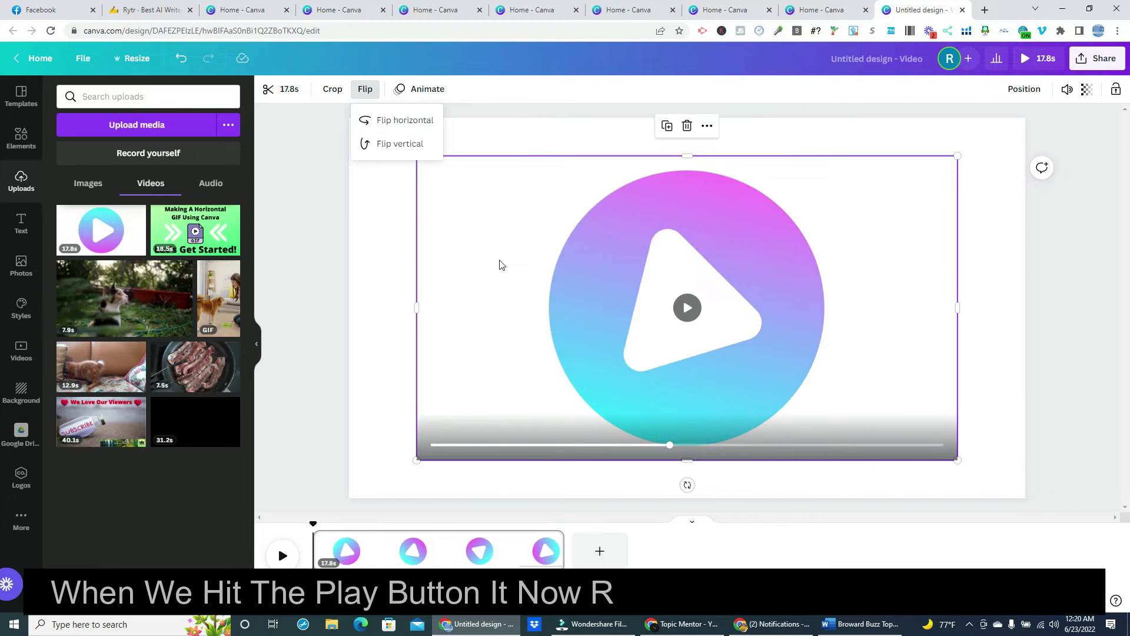
left_click(682, 316)
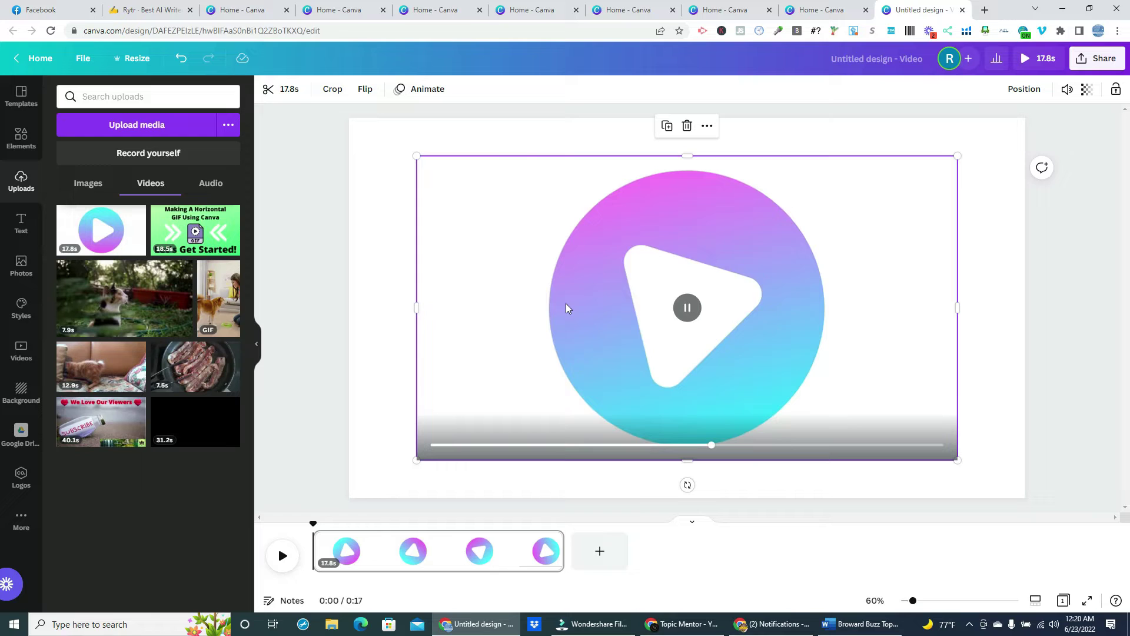
- Move the clip right, then add a second copy, shrink it, and place it upper left
left_click(332, 277)
left_click_drag(621, 337, 795, 363)
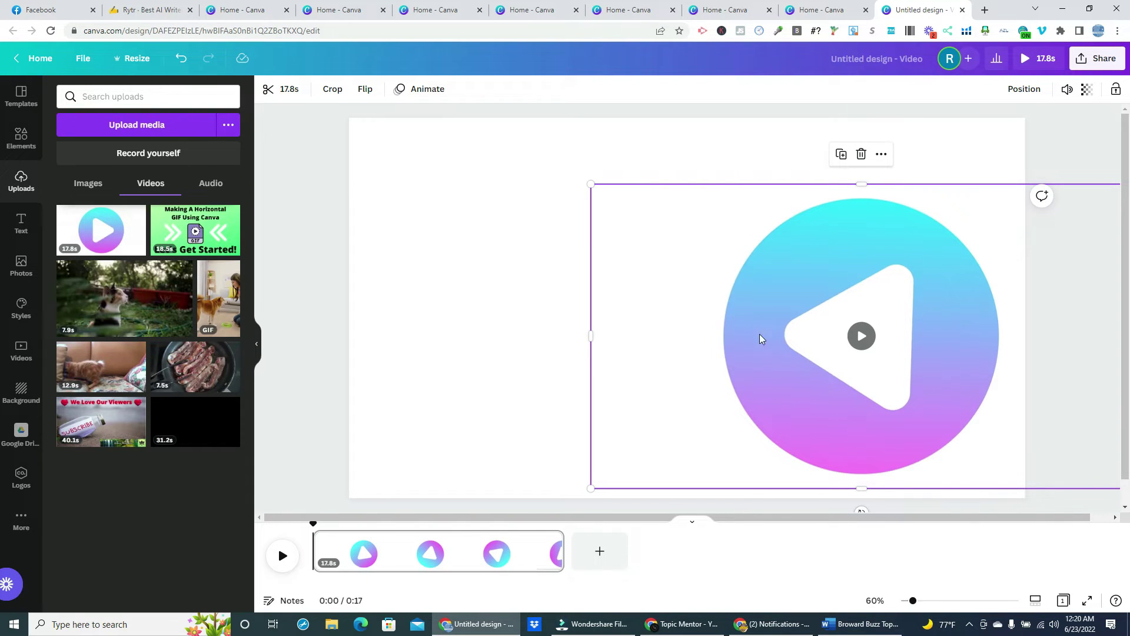
left_click(114, 229)
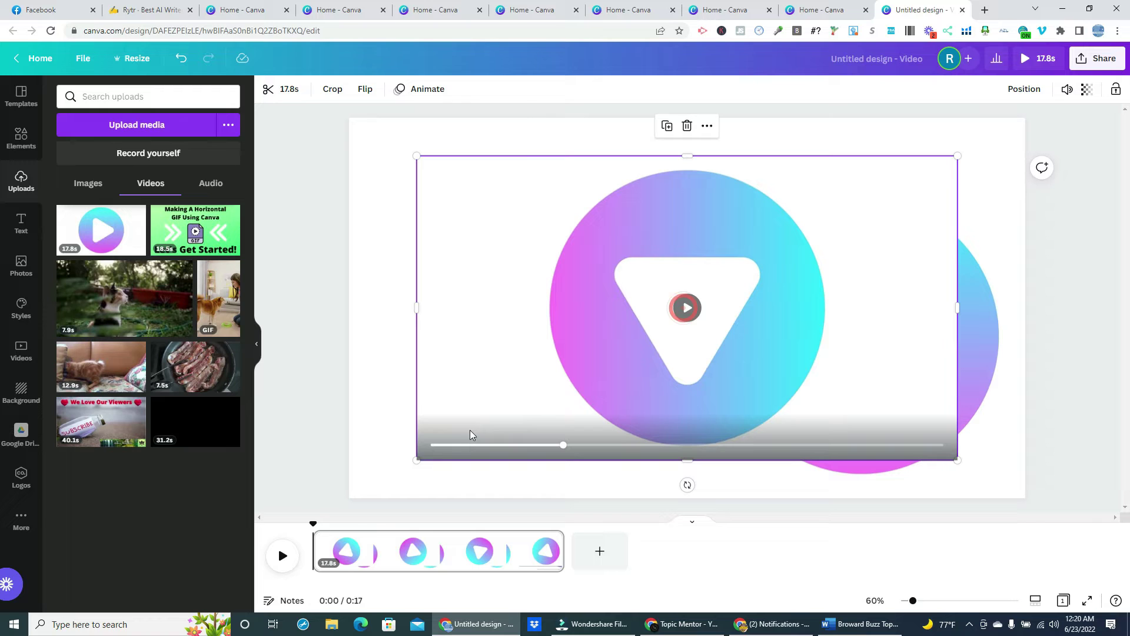
left_click_drag(413, 461, 613, 354)
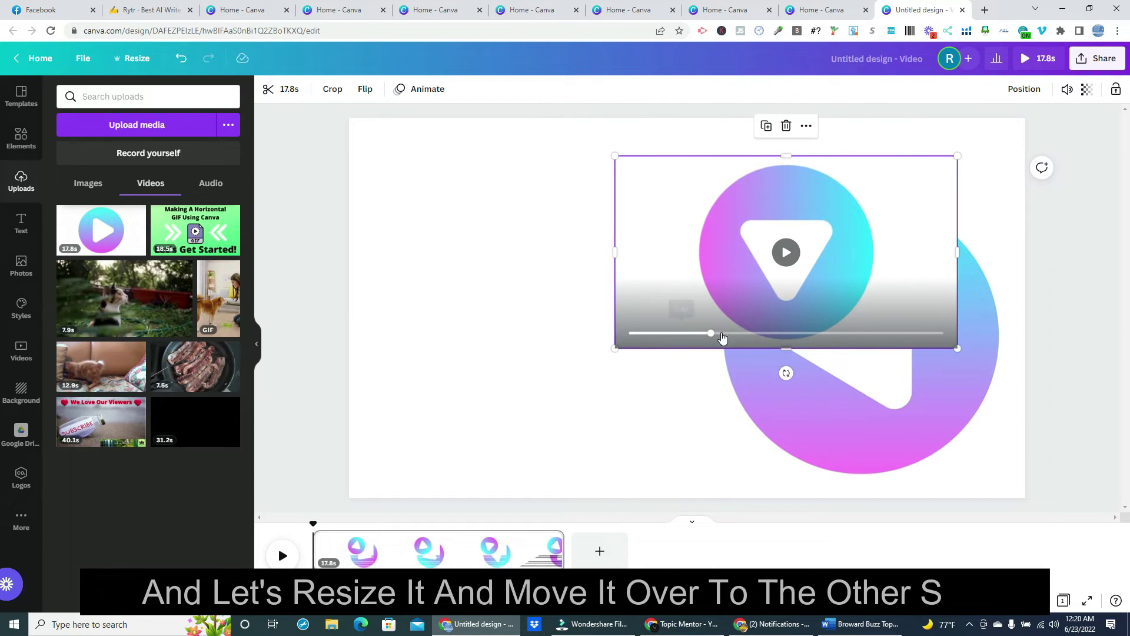
left_click_drag(821, 295, 554, 256)
- Resize the right-hand clip to 1,476 by 830 and play both clips together
left_click(595, 480)
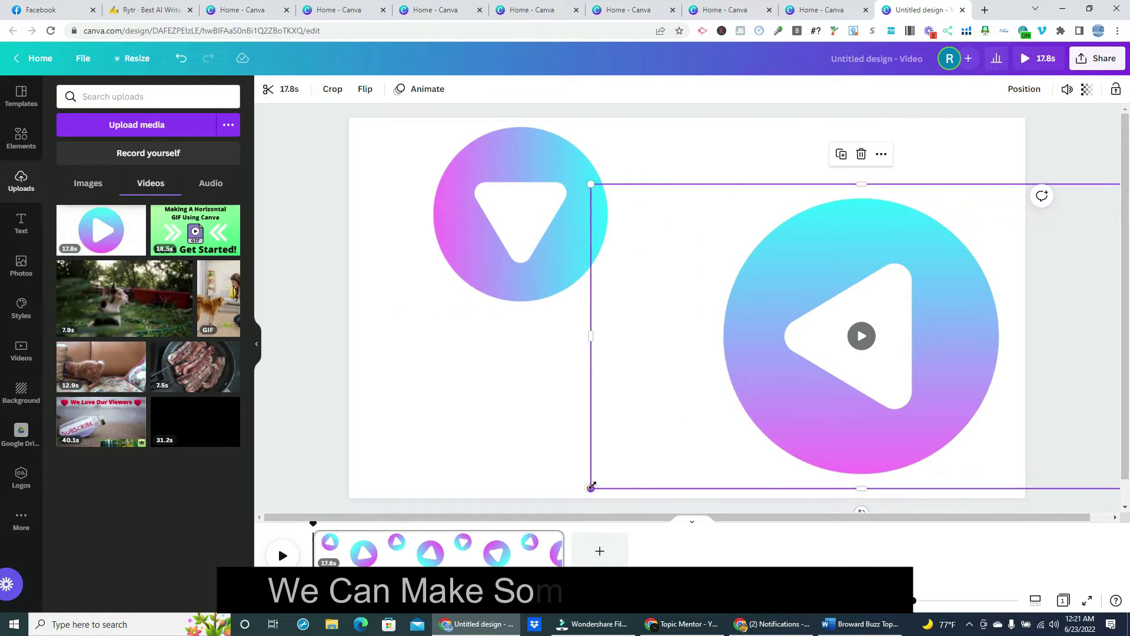
left_click_drag(591, 484, 615, 449)
left_click(318, 355)
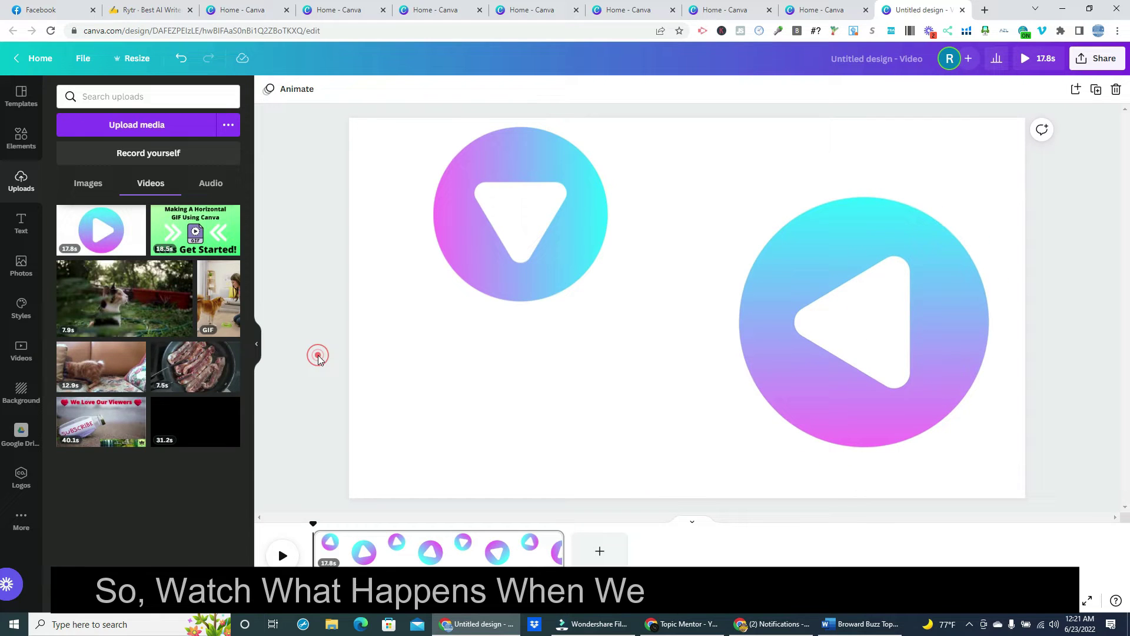
left_click(282, 556)
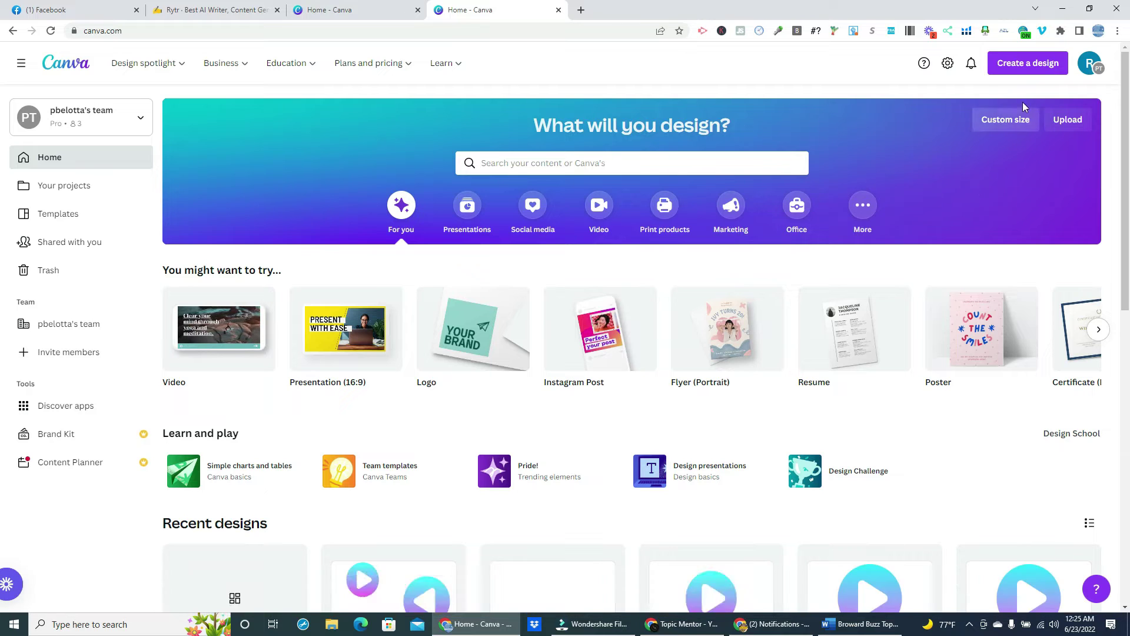
- Create a new blank video design and show the Videos tab of Uploads
left_click(1030, 66)
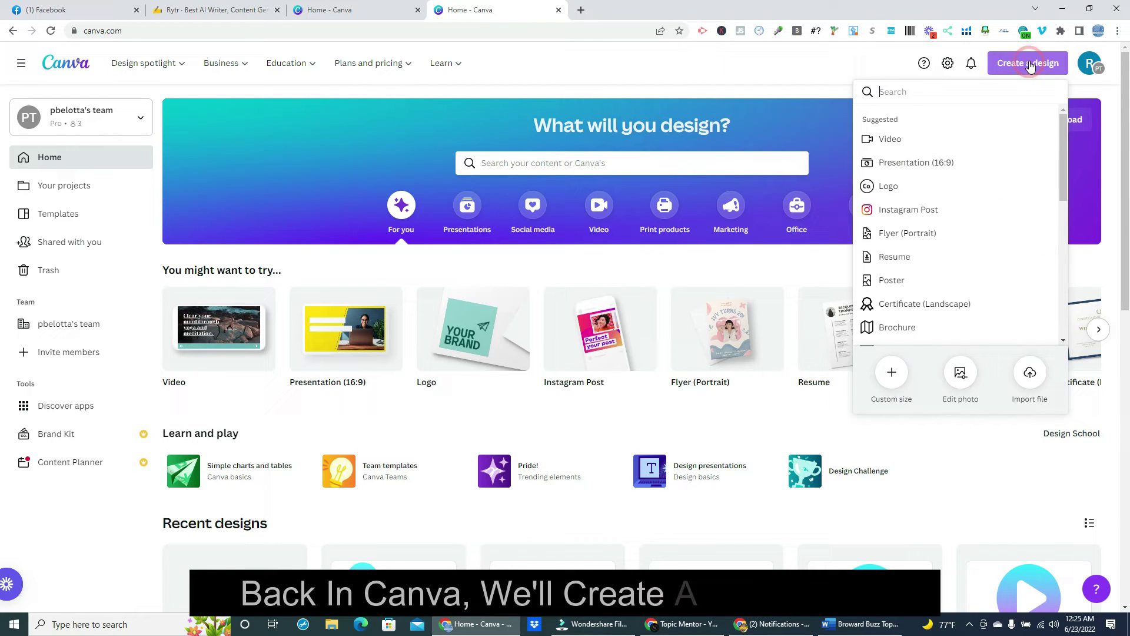
left_click(890, 139)
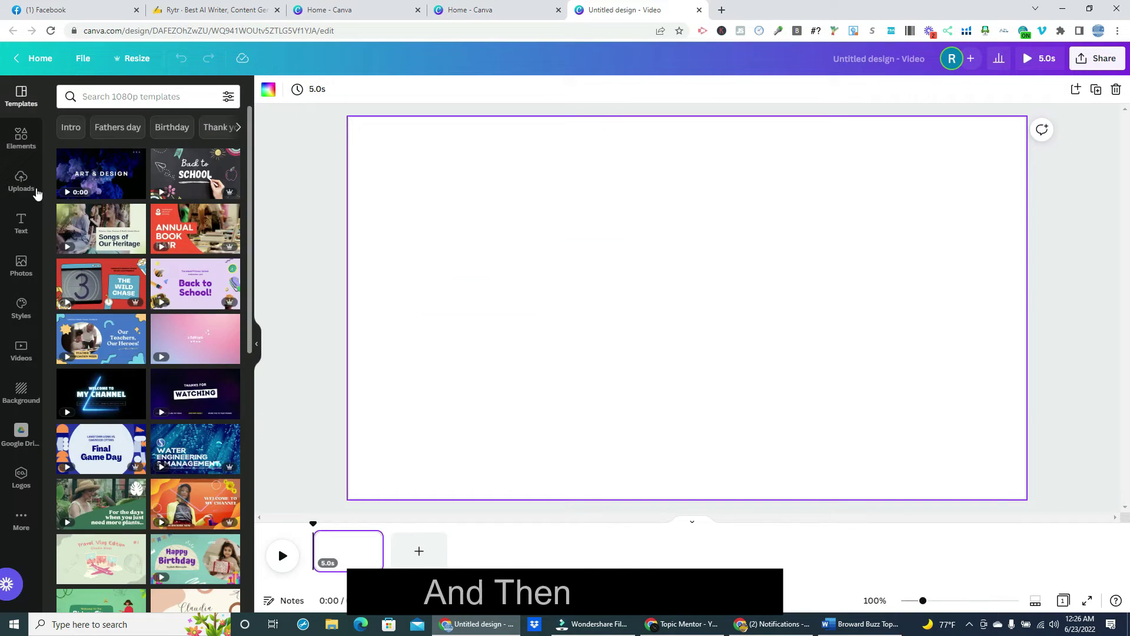
left_click(22, 186)
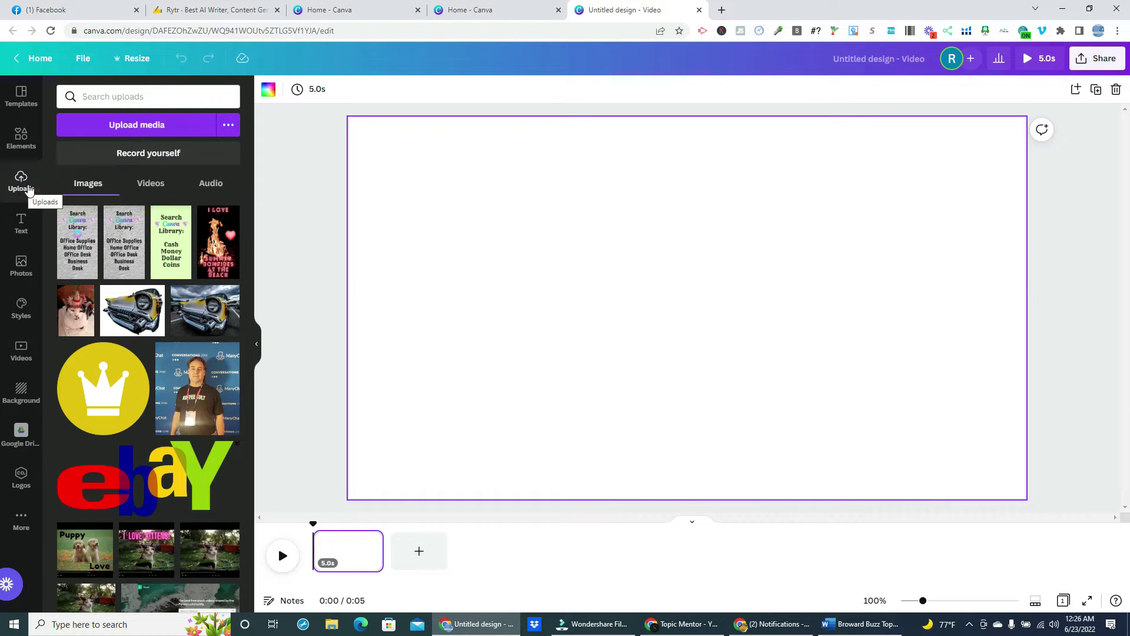
left_click(146, 184)
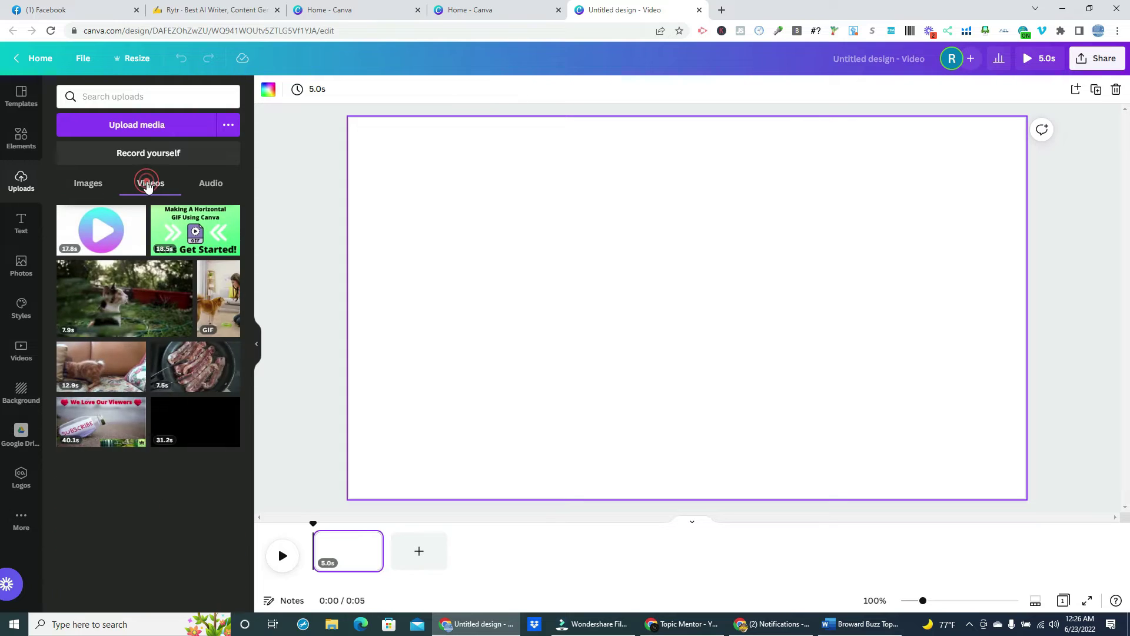
- Add the 17.8s play-icon clip and enlarge it to cover the page
left_click(117, 238)
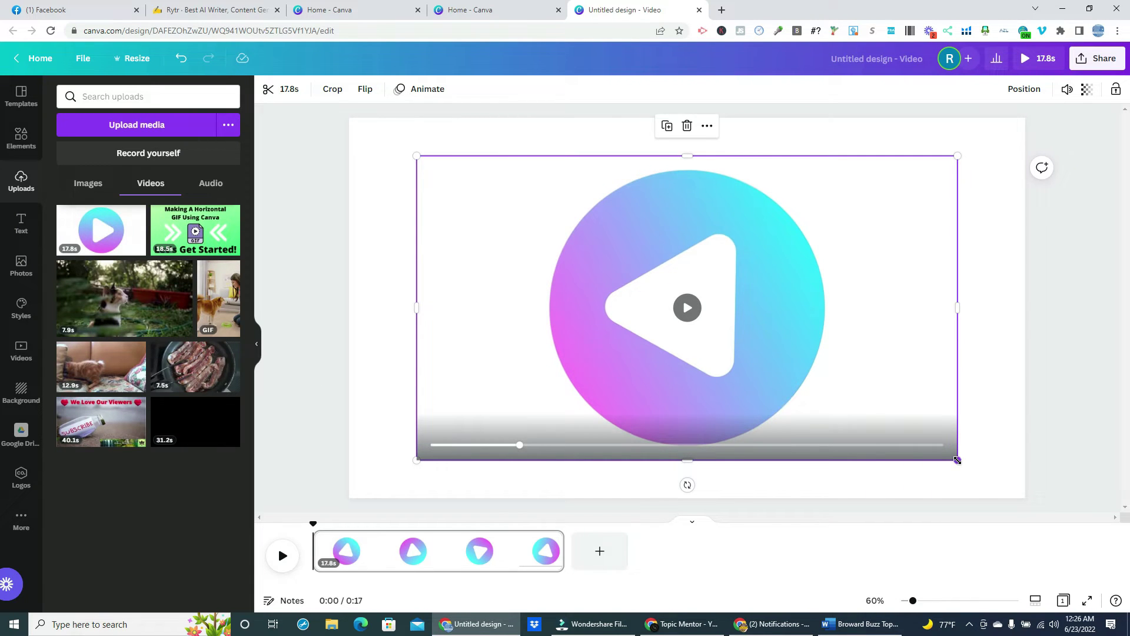
left_click_drag(957, 460, 1027, 545)
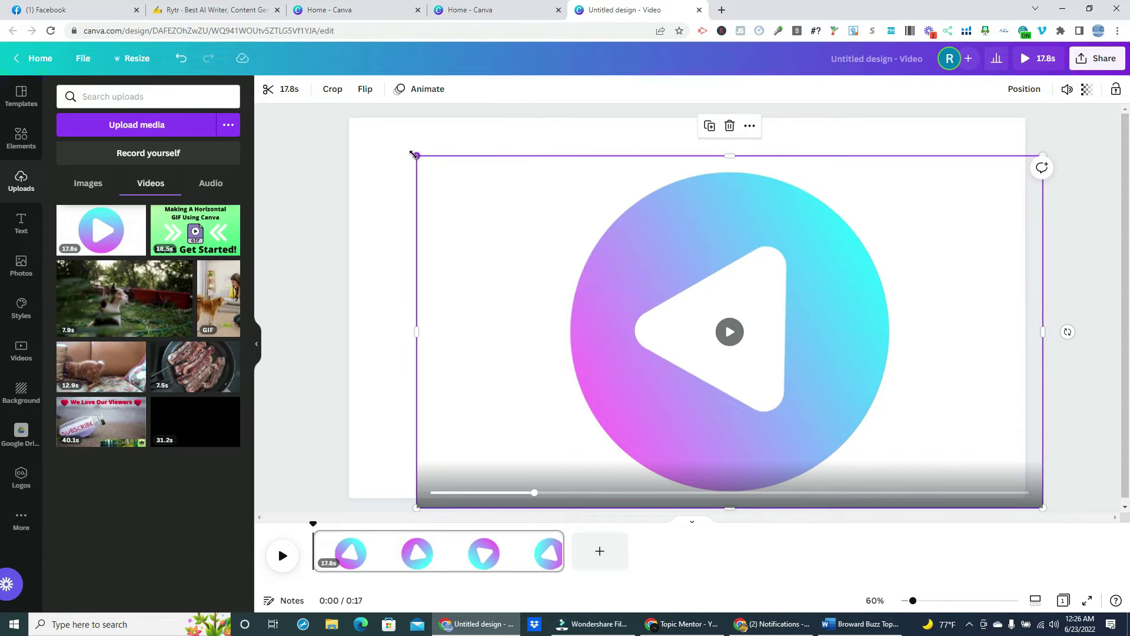
left_click_drag(417, 158, 344, 103)
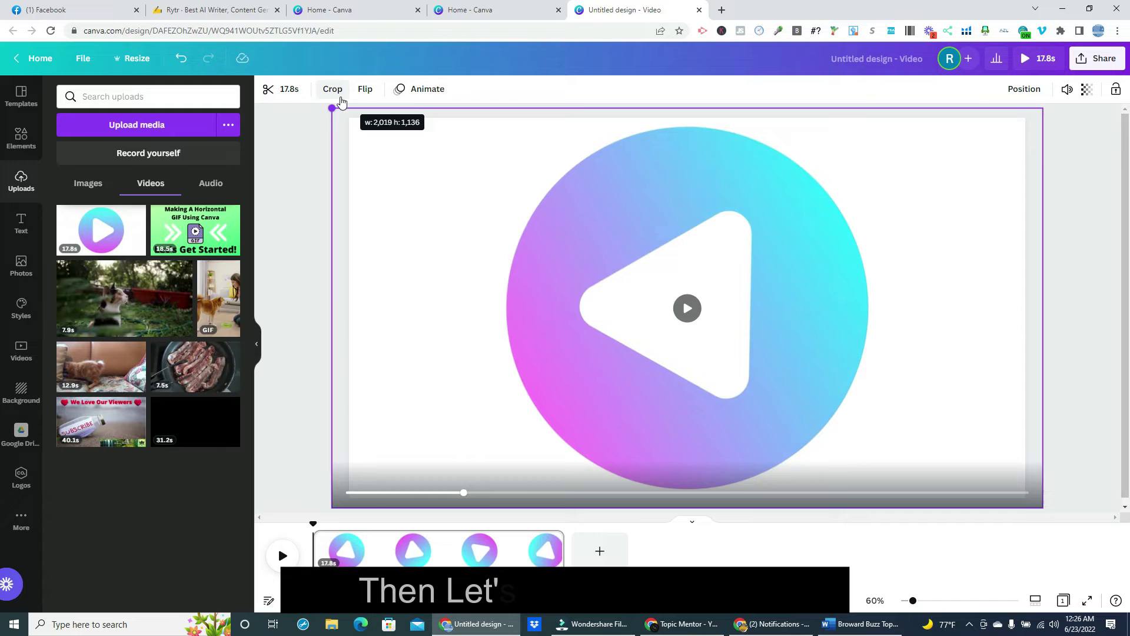
left_click(304, 231)
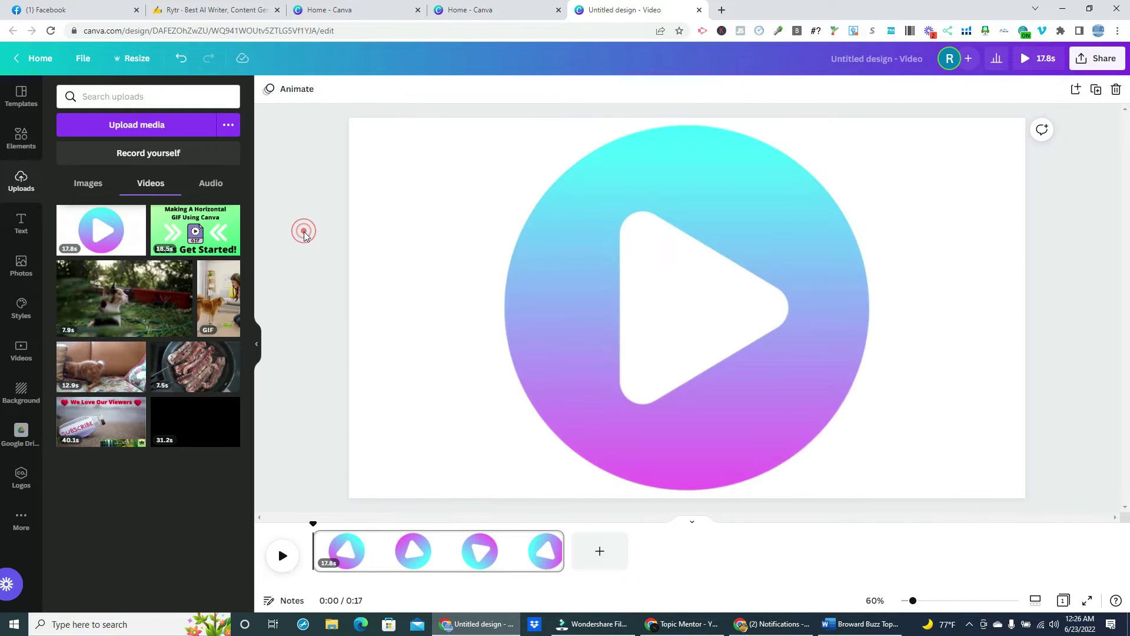
- Search Elements for 'peace sign' and add the rainbow peace sign to the page
left_click(21, 137)
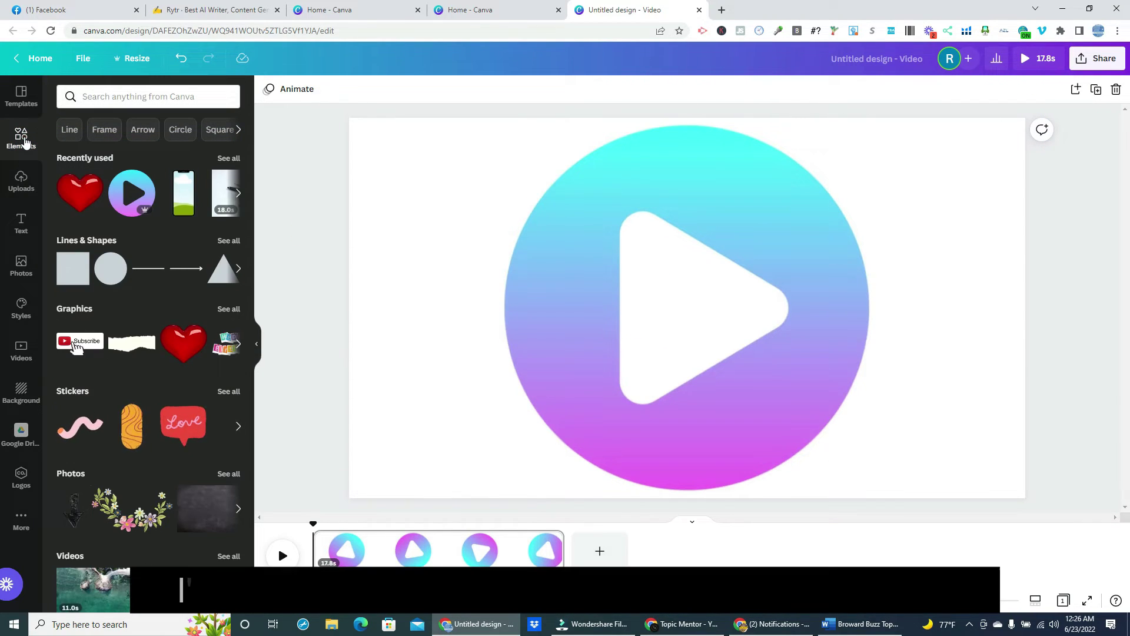
left_click(105, 96)
type("peac")
left_click(98, 196)
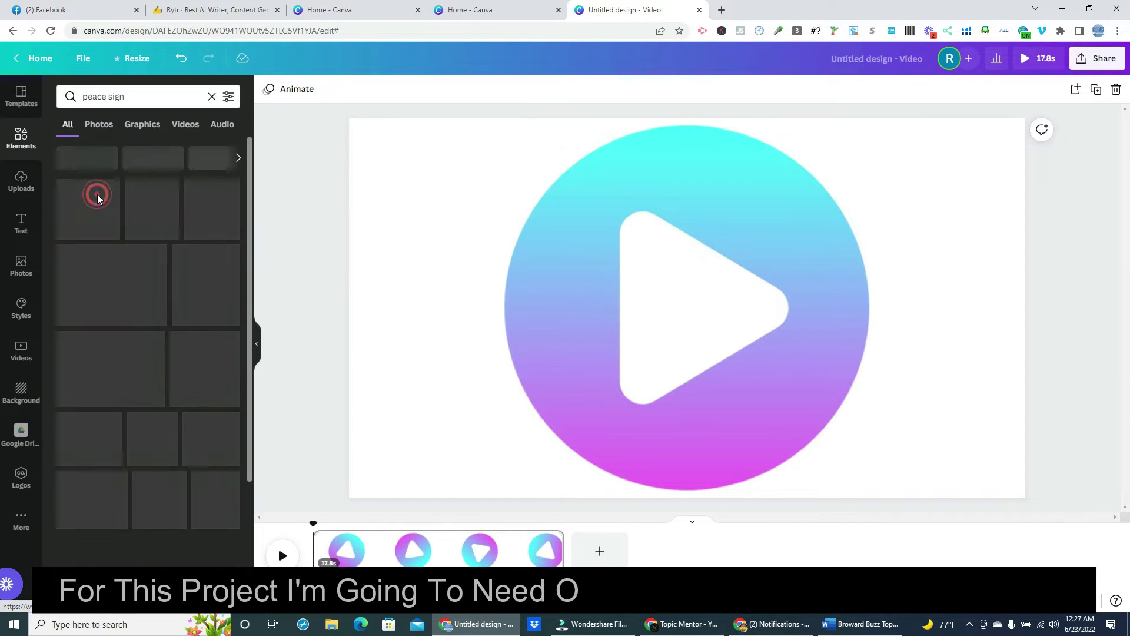
scroll(94, 236, "down", 6)
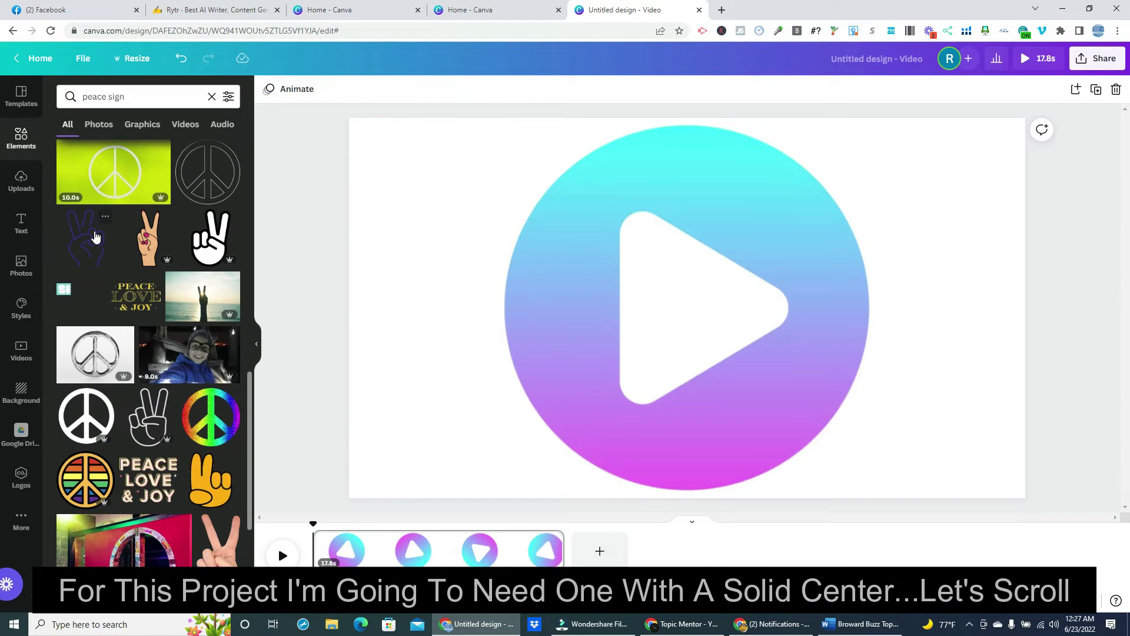
scroll(95, 237, "down", 1)
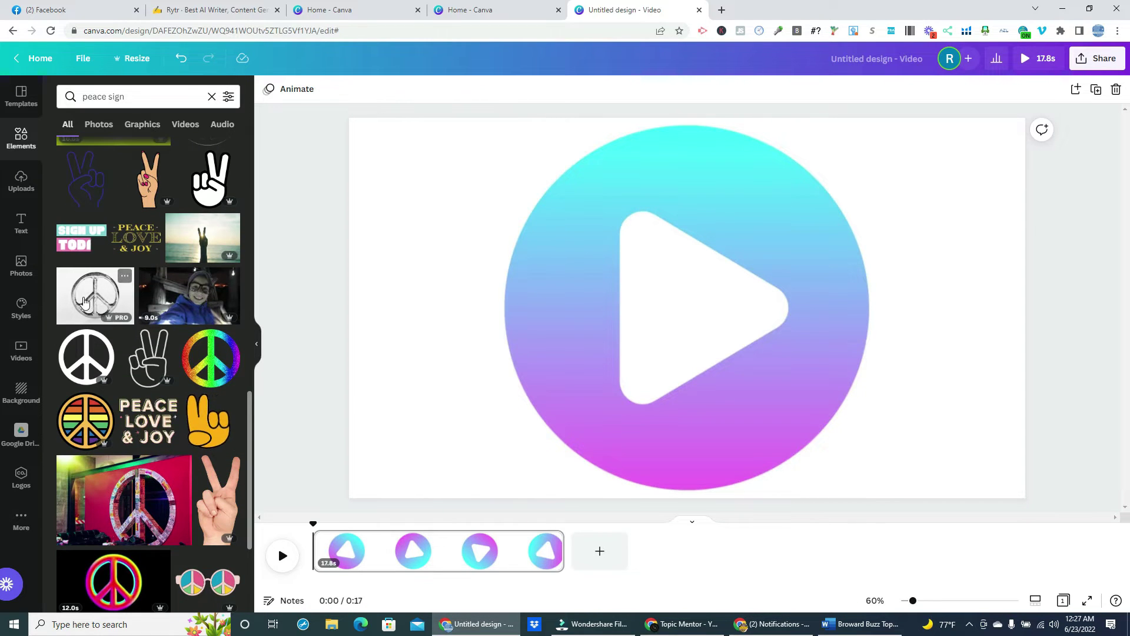
left_click(84, 403)
- Enlarge the peace sign over the video and play the preview
left_click_drag(764, 383, 806, 458)
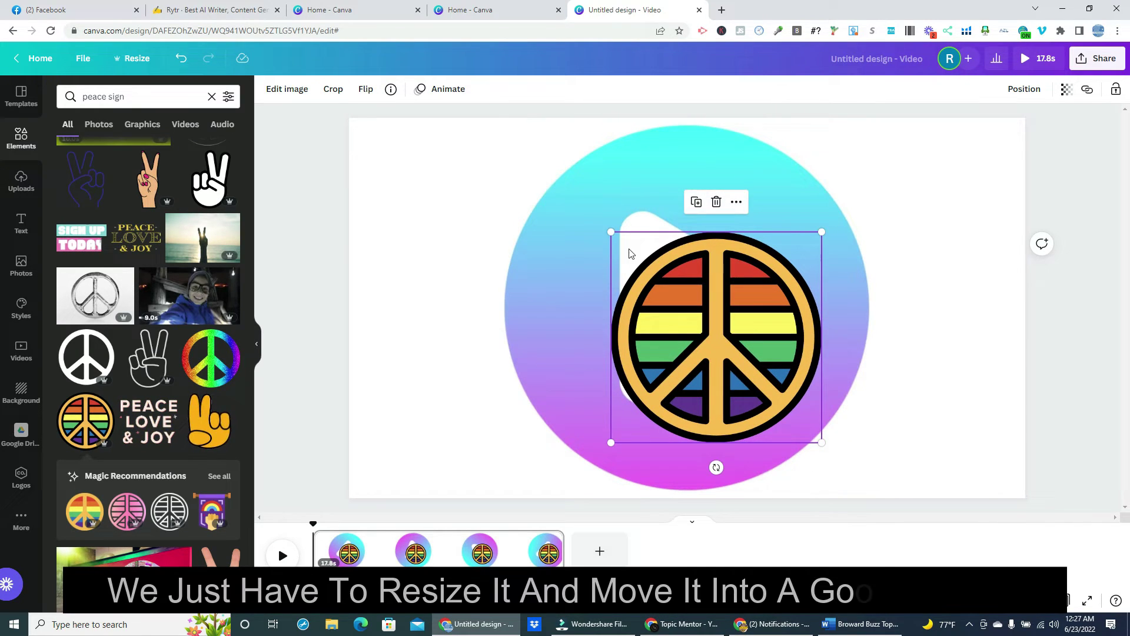
left_click_drag(610, 229, 554, 175)
left_click(332, 299)
left_click(282, 555)
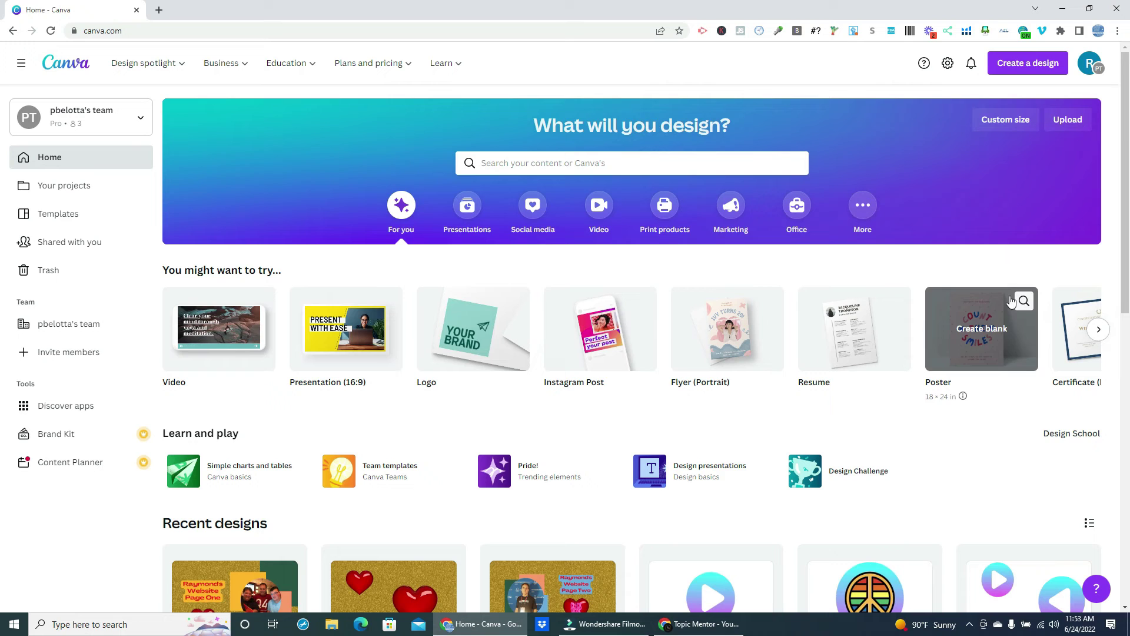
- Create a new video design, set its page duration to 0.1s, and apply the gold glitter background
left_click(1026, 66)
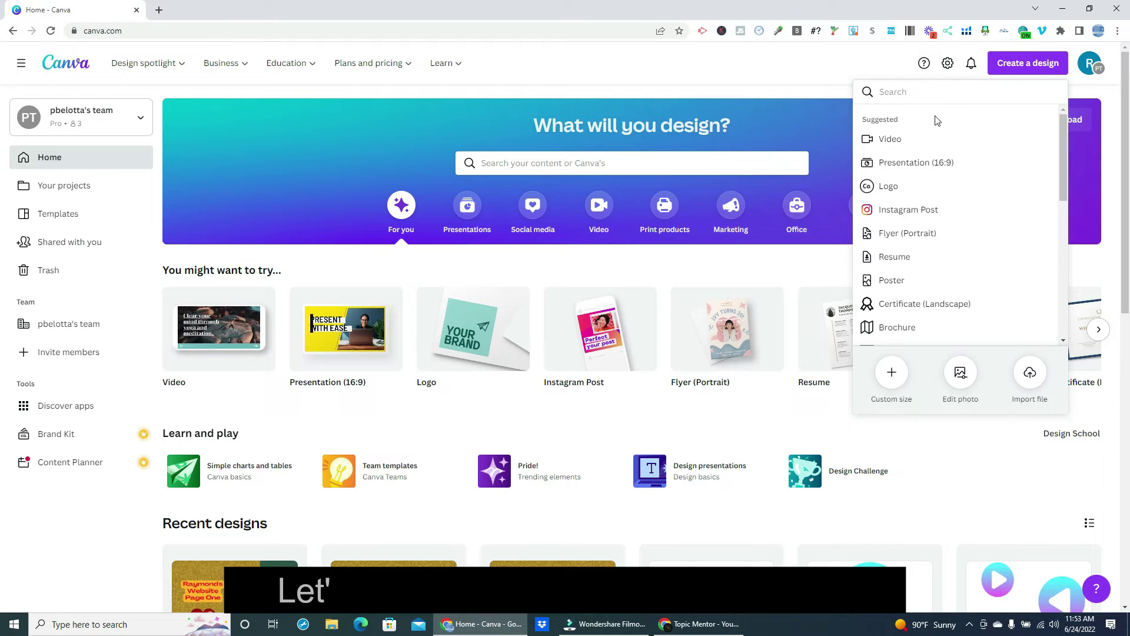
left_click(891, 140)
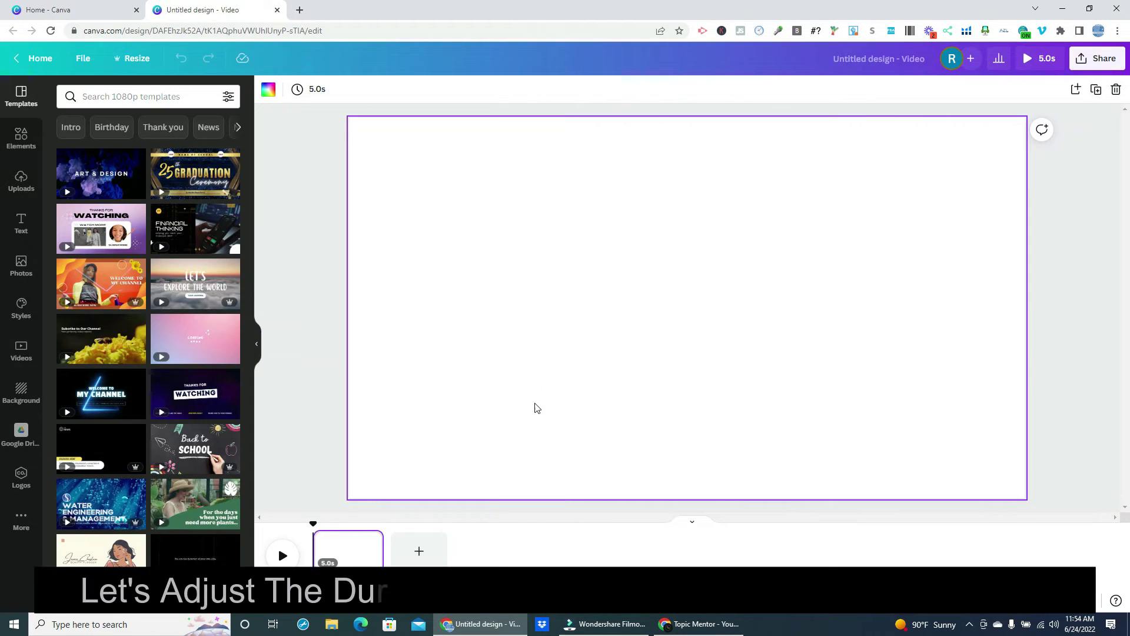
left_click(328, 564)
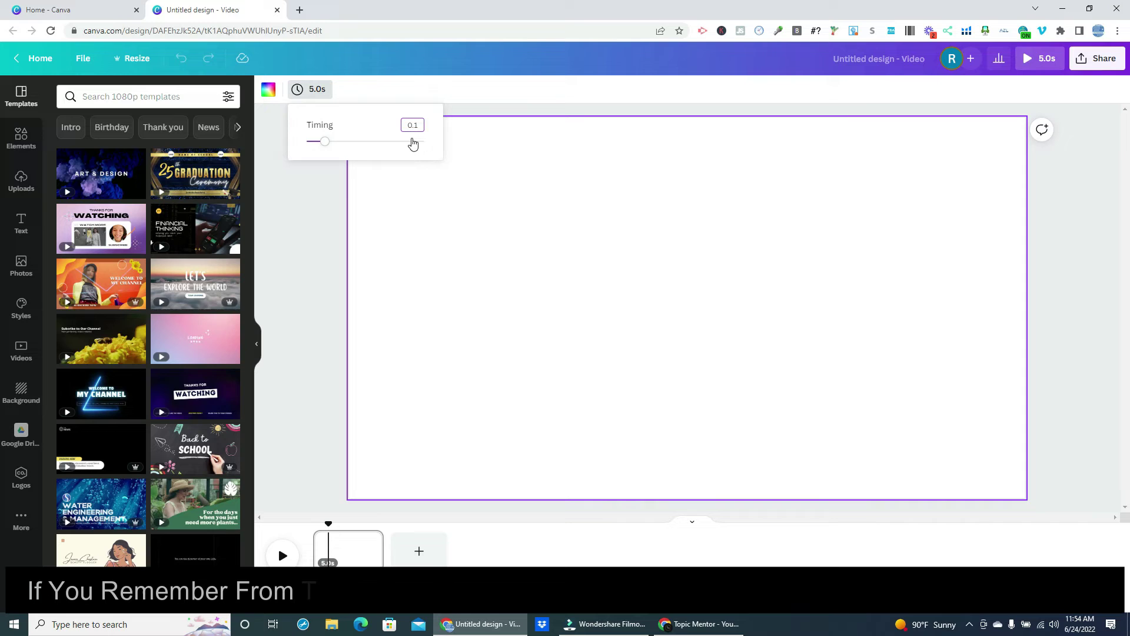
type("0.1")
key("Return")
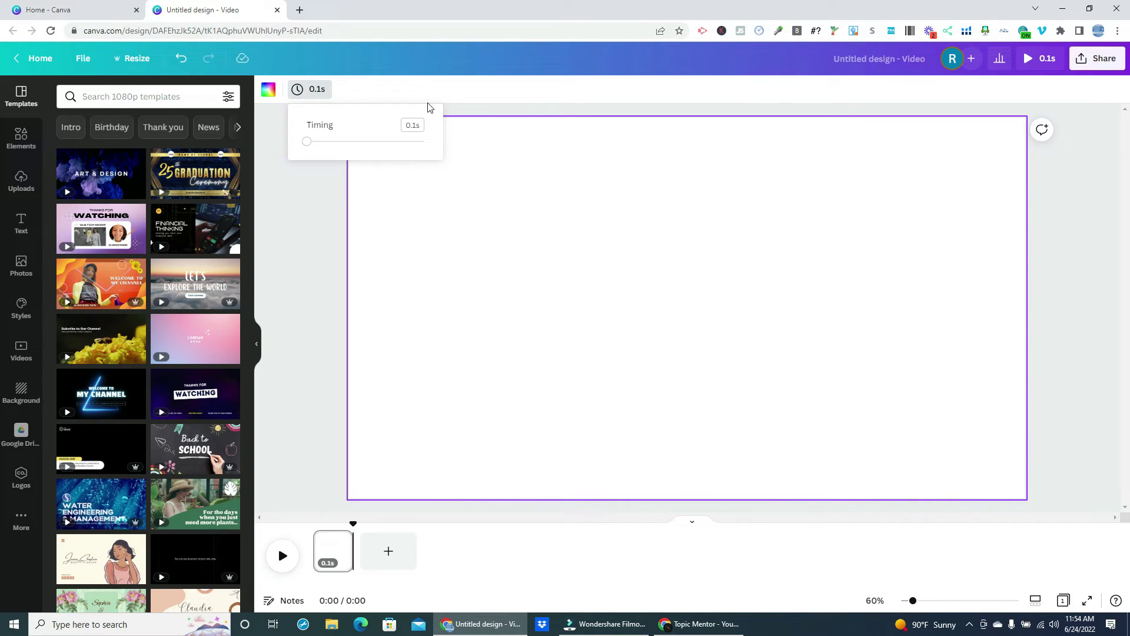
left_click(412, 177)
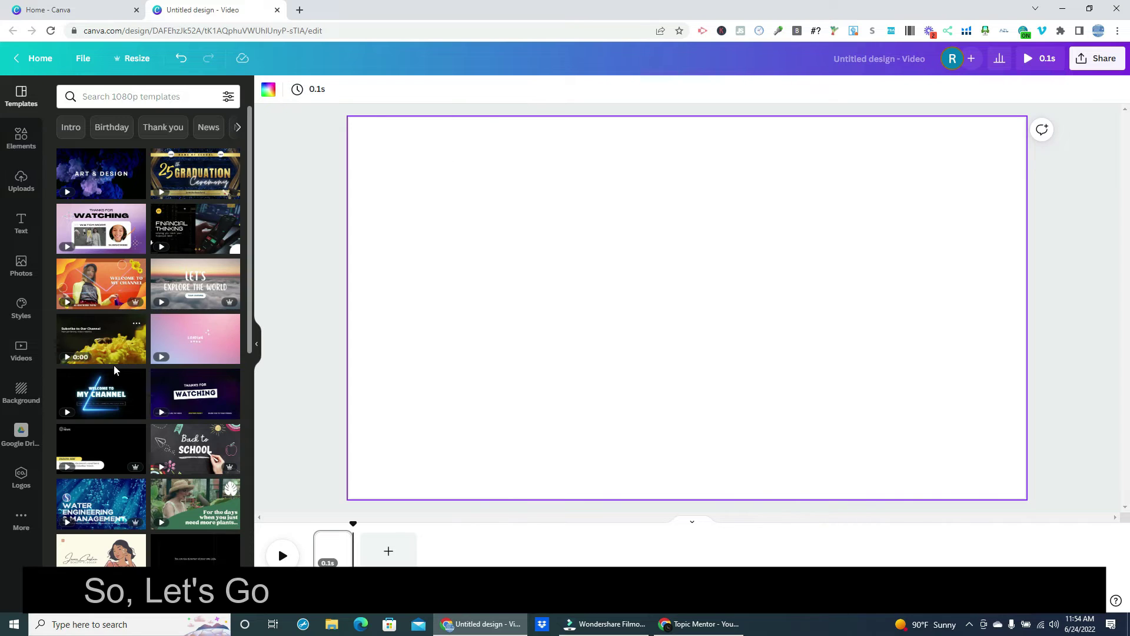
left_click(21, 392)
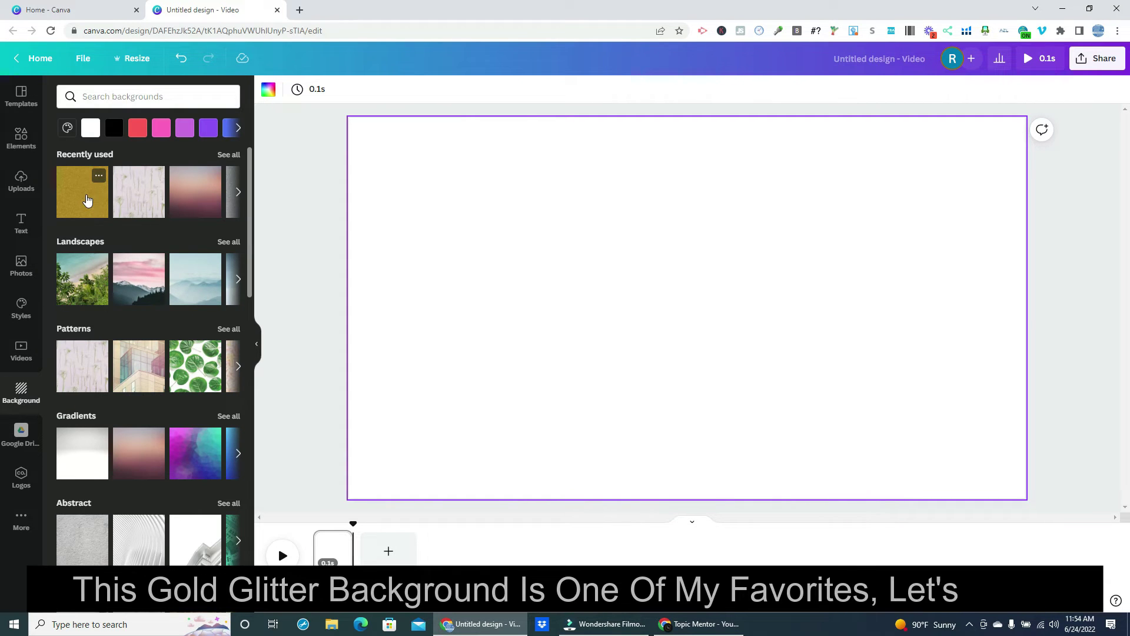
left_click(85, 199)
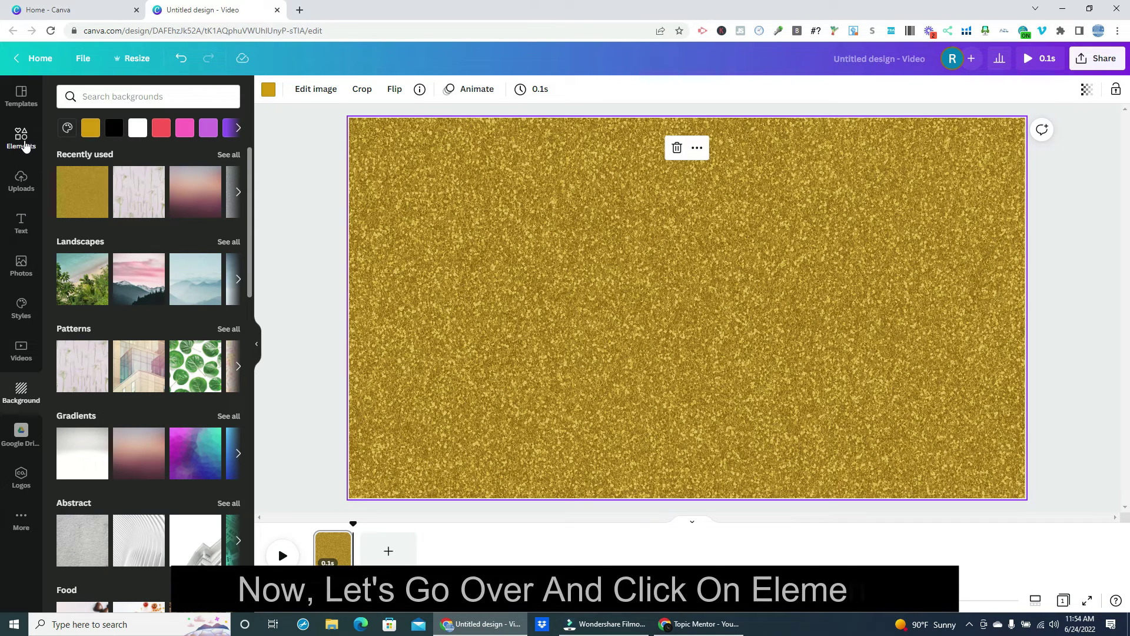
- Add the red heart, shrink it and move it right, then add the teddy bear sticker
left_click(23, 139)
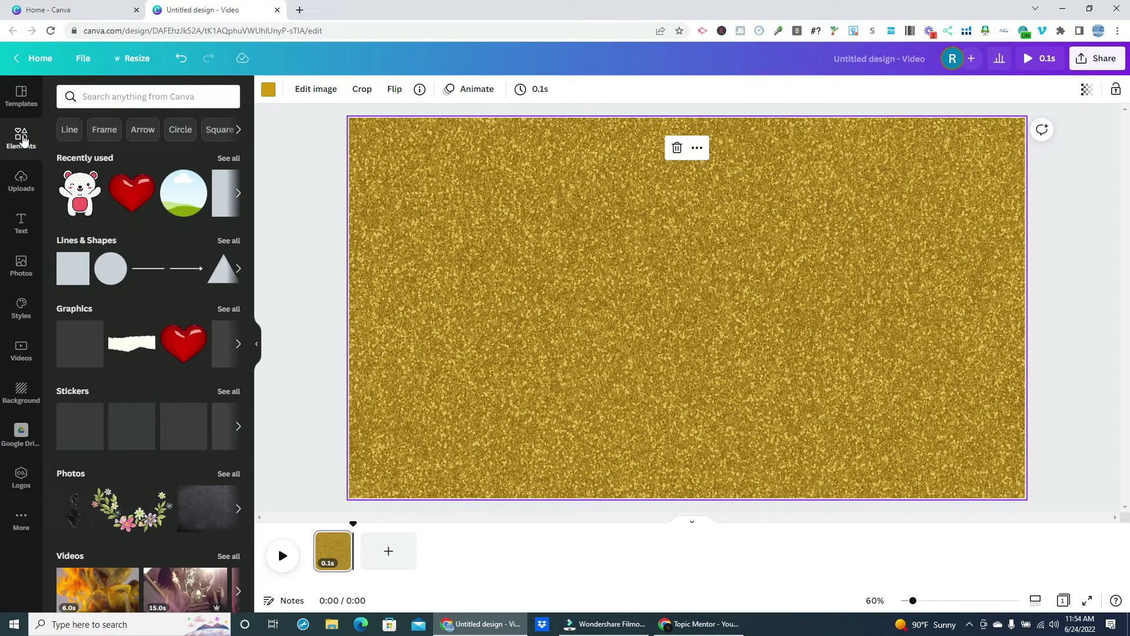
left_click(131, 197)
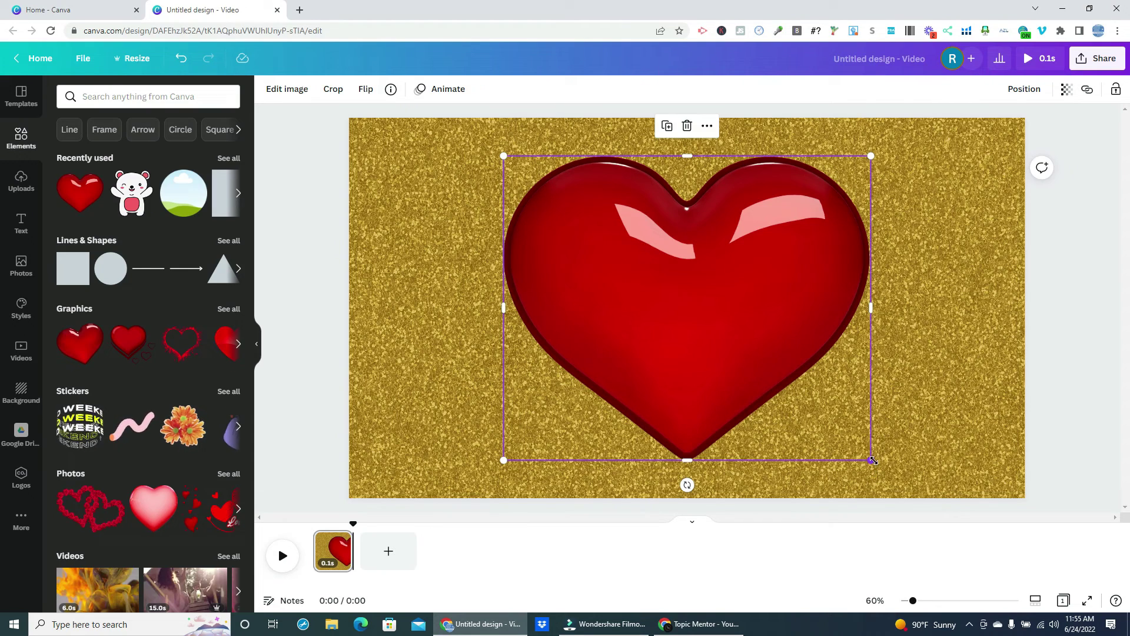
left_click_drag(873, 460, 721, 359)
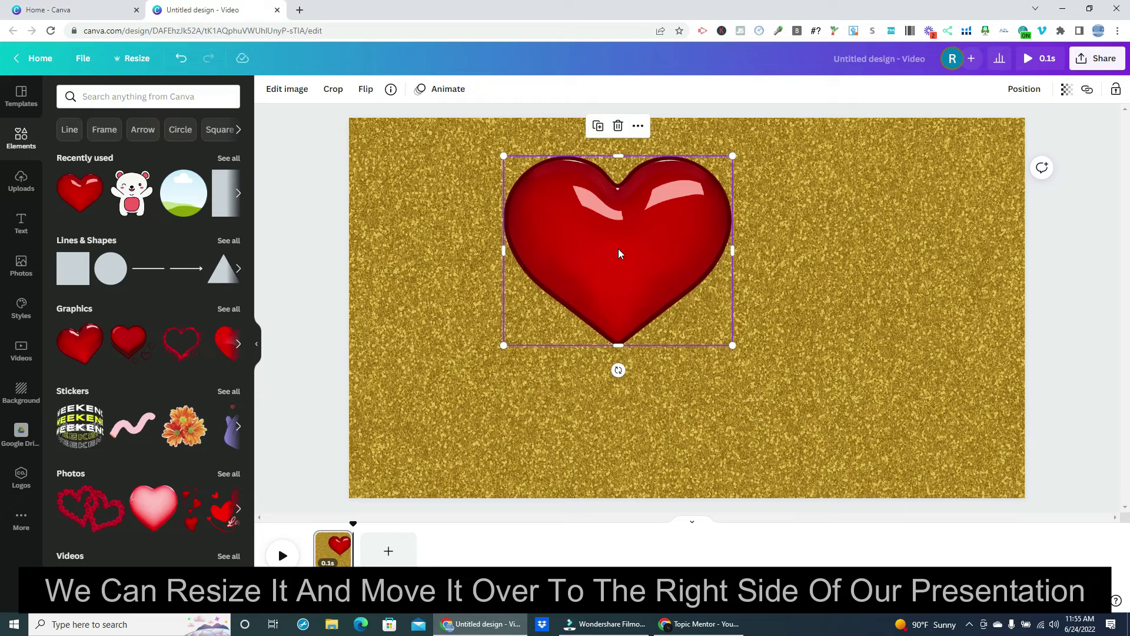
left_click_drag(619, 254, 816, 333)
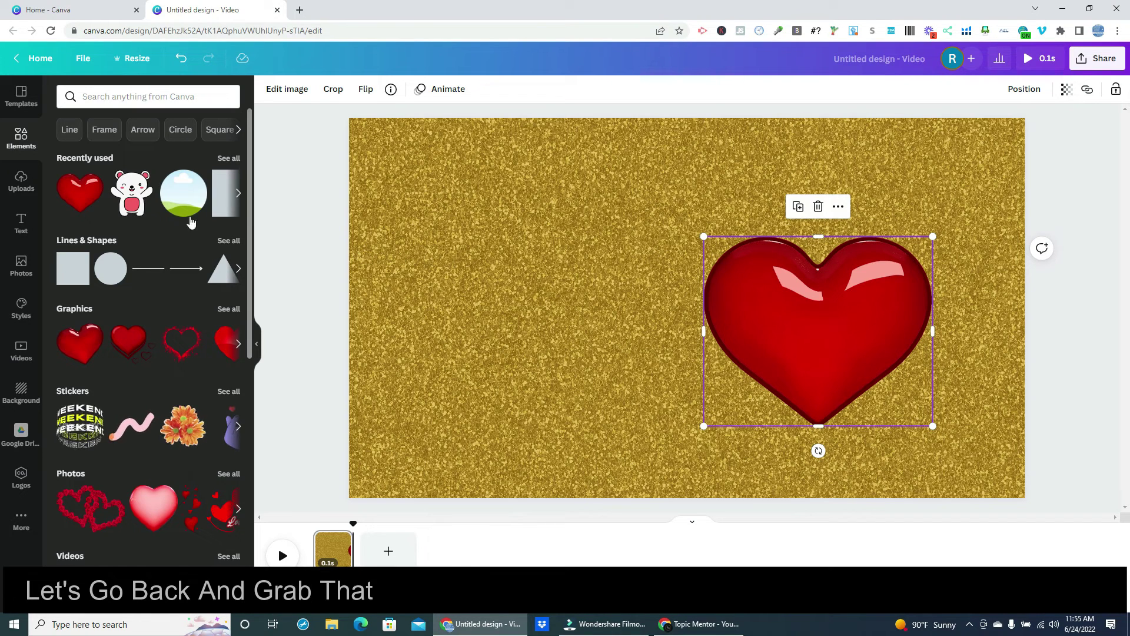
left_click(134, 194)
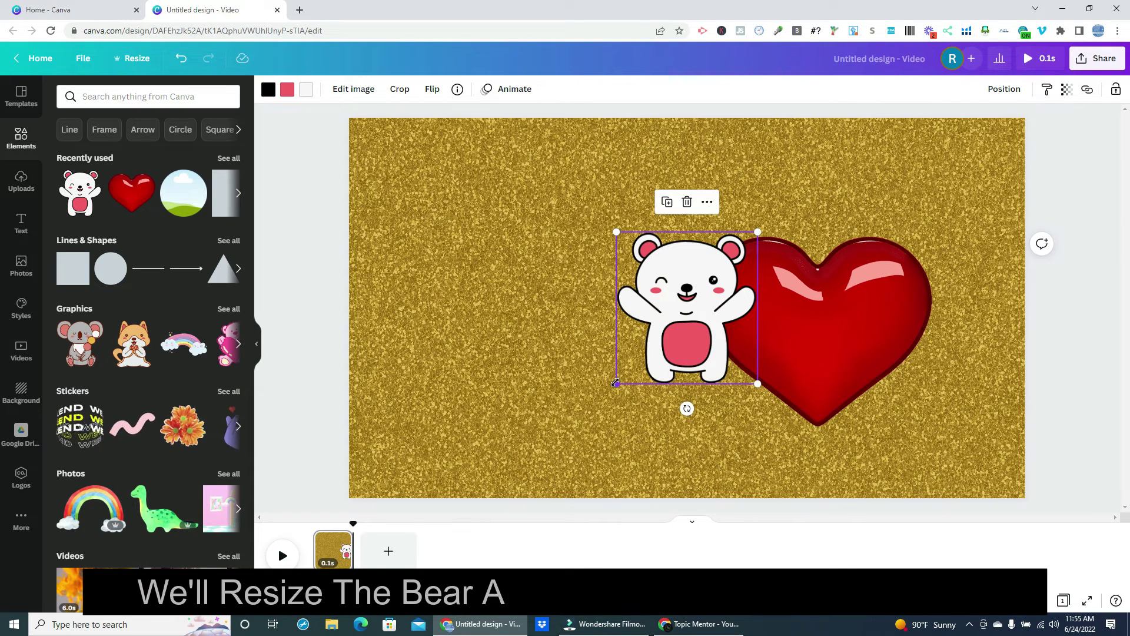
- Enlarge the teddy bear, move it to the left side, and tilt it slightly
left_click_drag(614, 385, 594, 406)
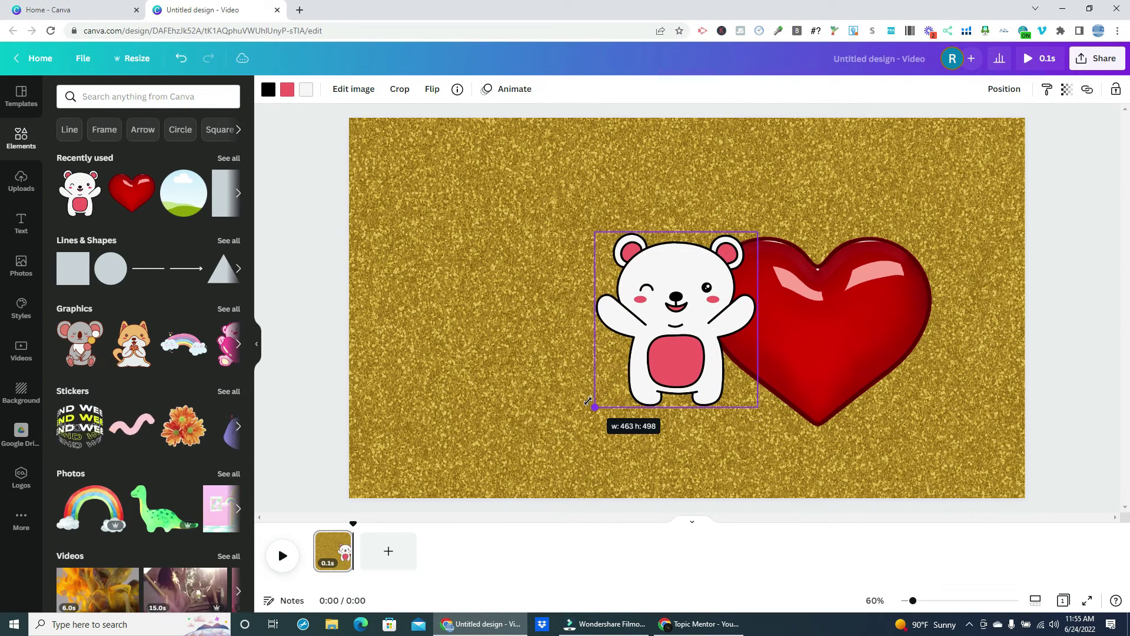
left_click_drag(686, 334, 535, 276)
left_click(365, 358)
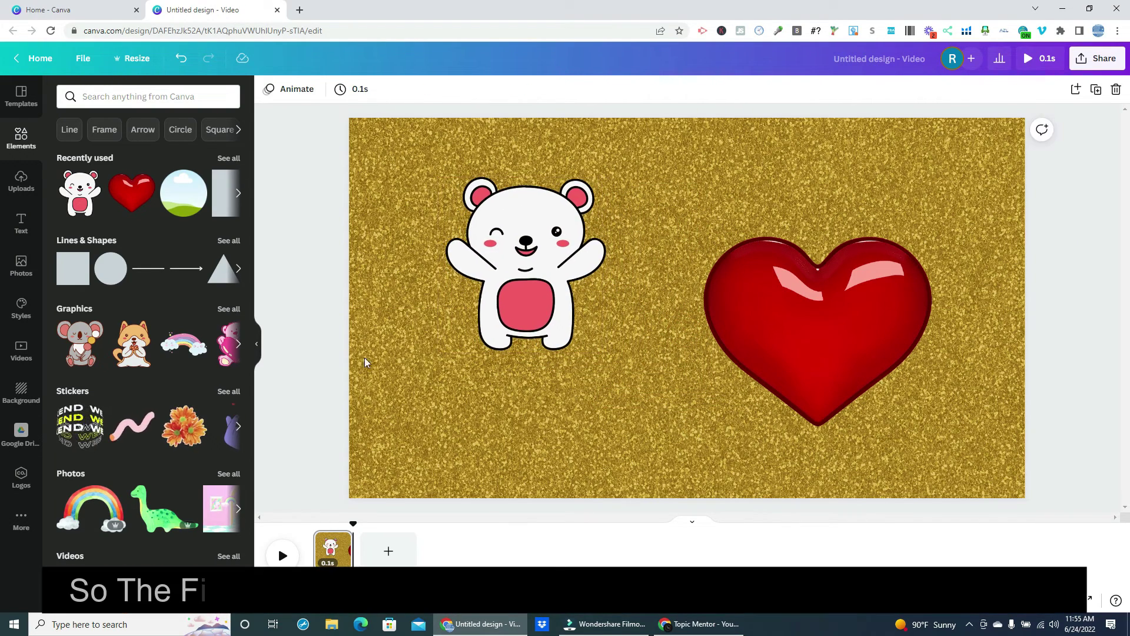
left_click(541, 331)
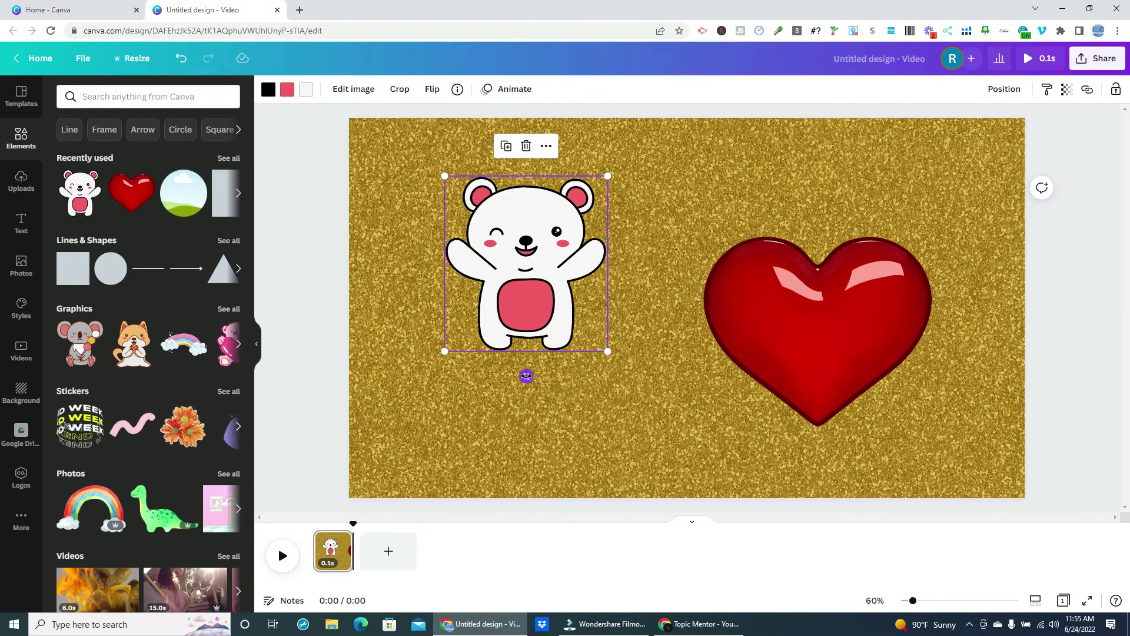
left_click_drag(526, 376, 549, 377)
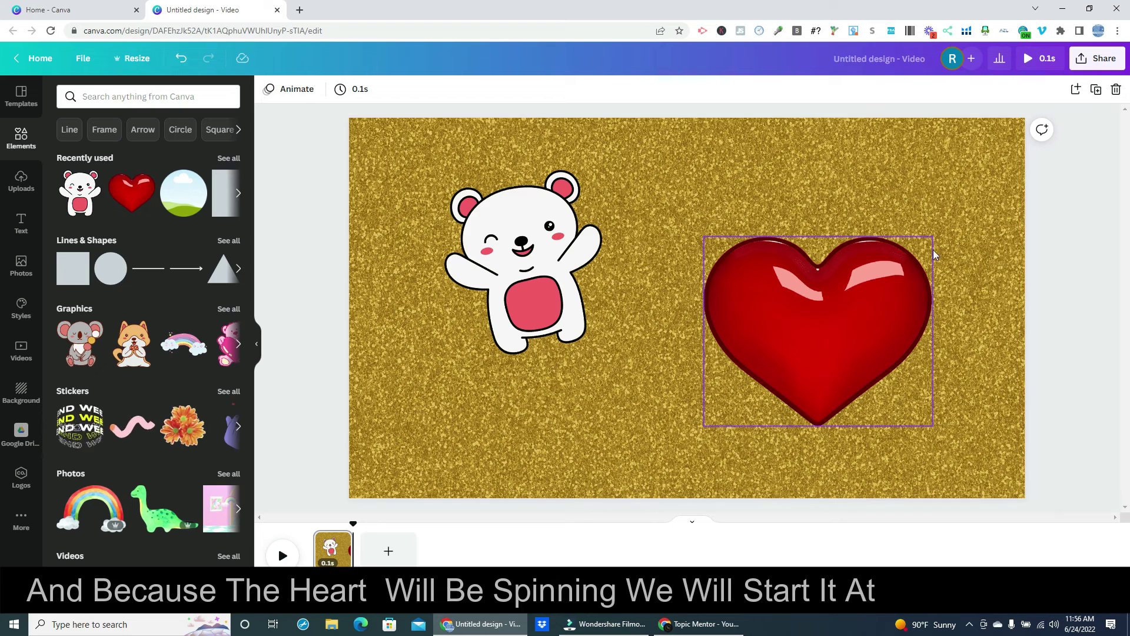
- Add a third frame with the bear tilted further and the heart turned slightly clockwise
left_click(1096, 91)
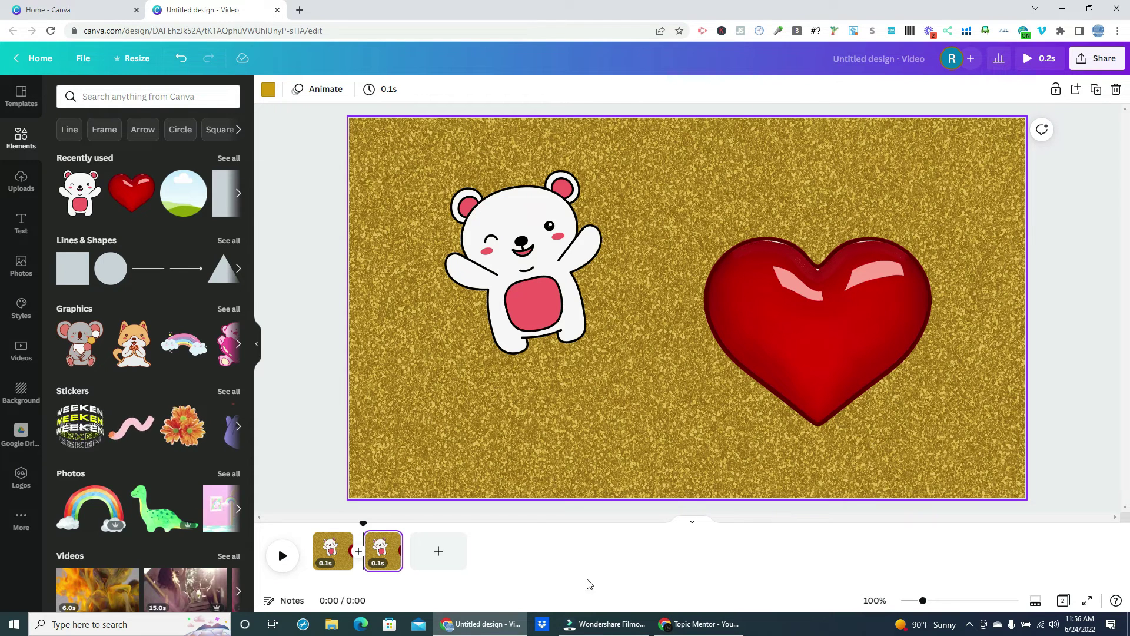
left_click(539, 331)
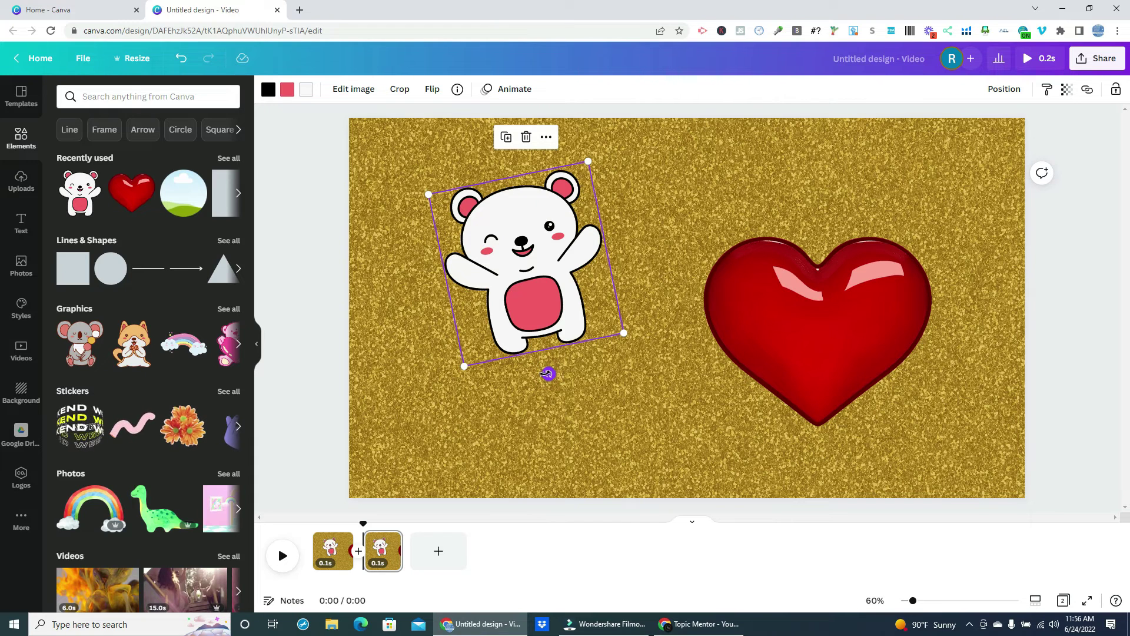
left_click_drag(547, 373, 545, 374)
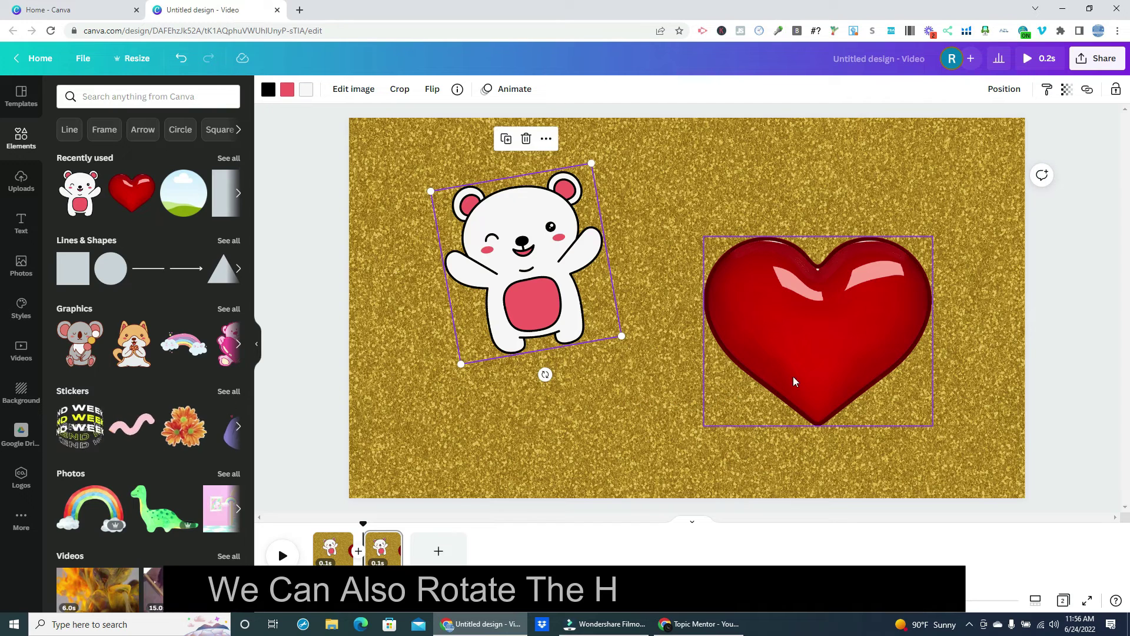
left_click(820, 366)
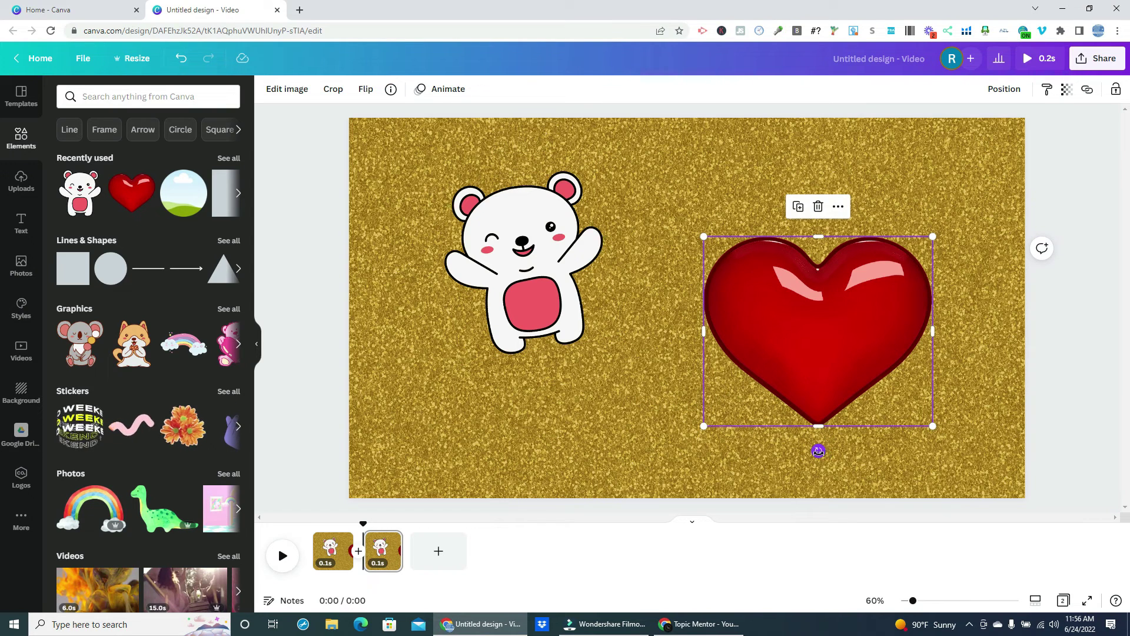
mouse_move(818, 451)
left_mouse_down()
mouse_move(842, 476)
mouse_move(814, 451)
left_mouse_up()
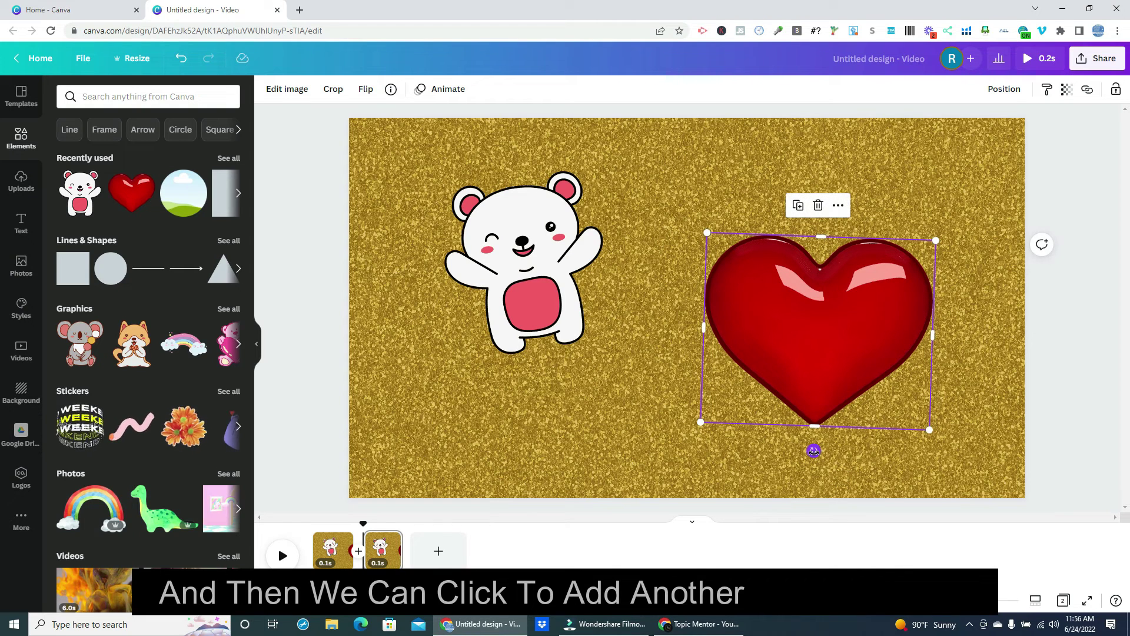
left_click(836, 465)
- Add a fourth frame with the bear tilted back to -8° and the heart at 4°
left_click(1095, 89)
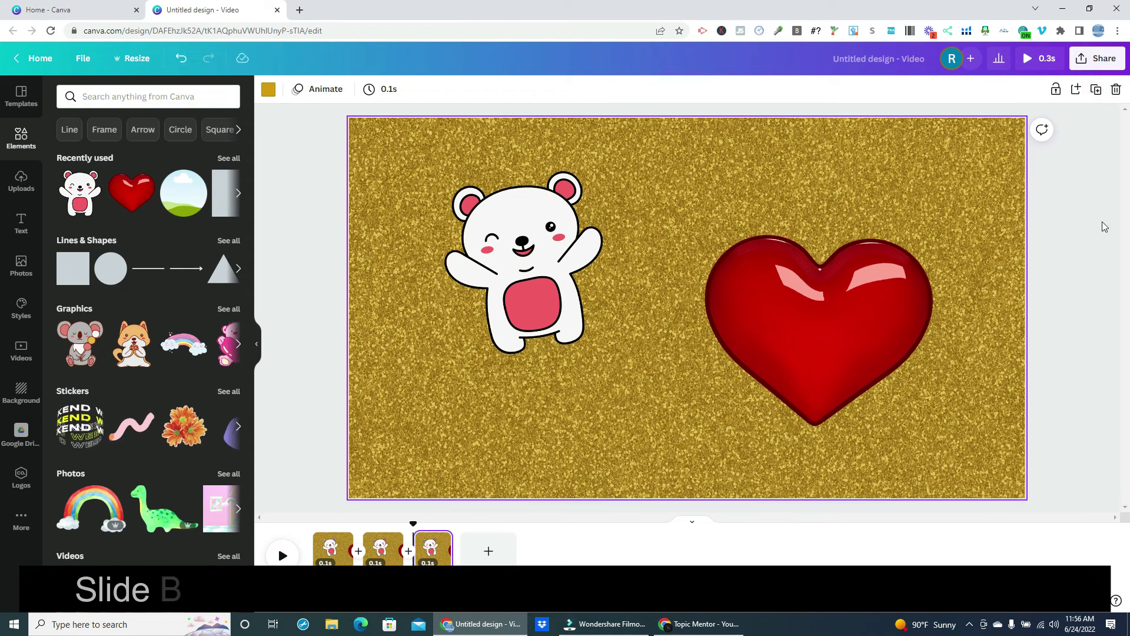
left_click(538, 330)
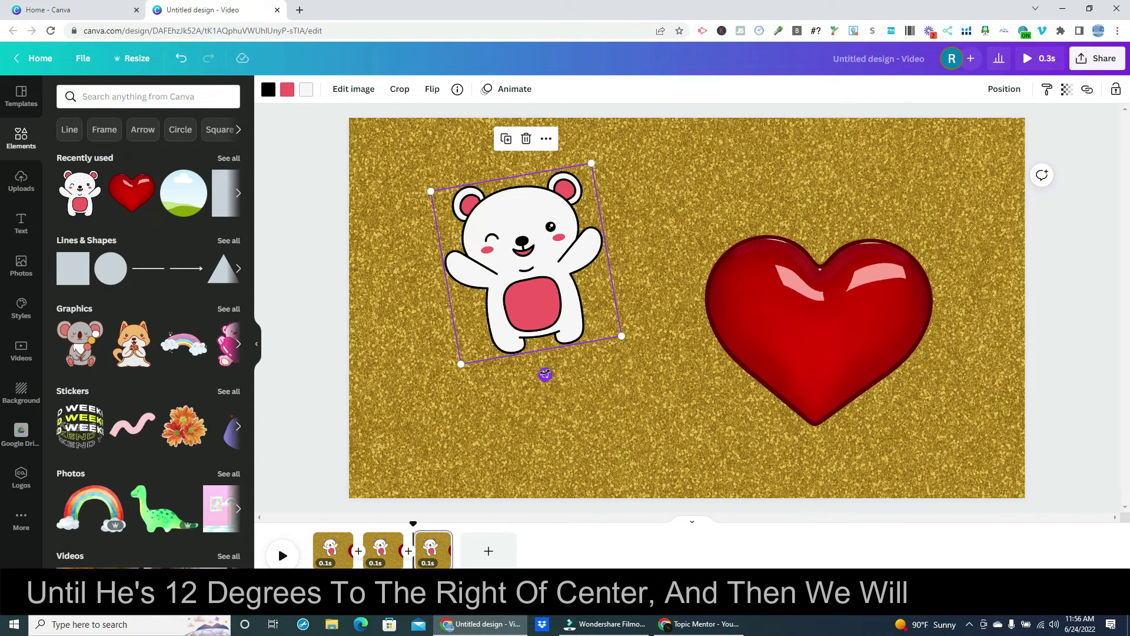
left_click_drag(545, 374, 542, 375)
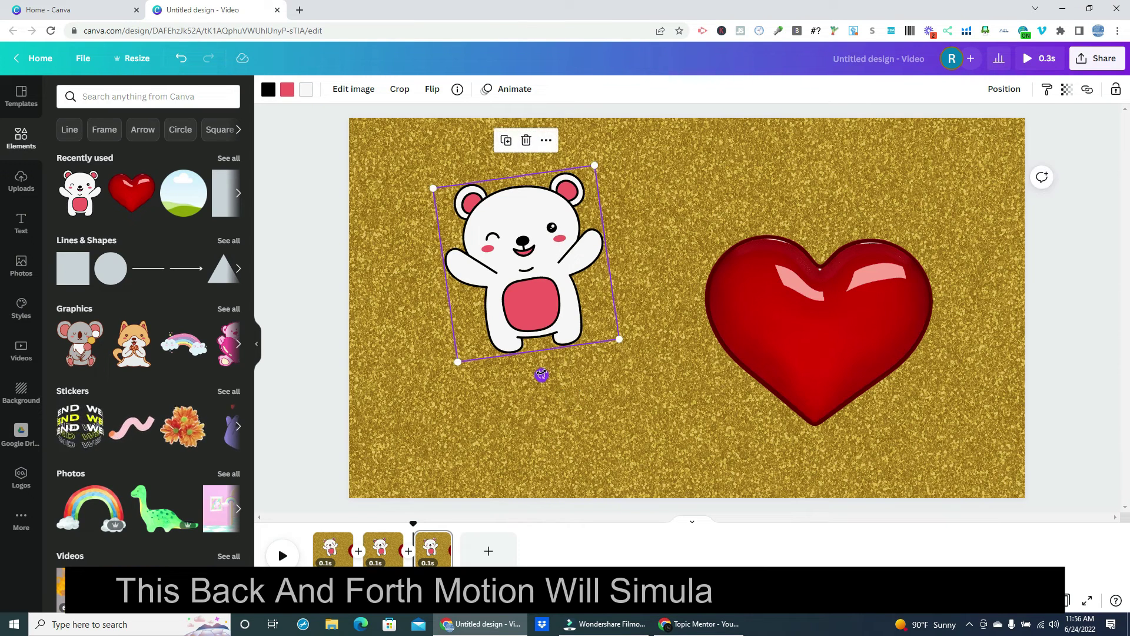
left_click(808, 373)
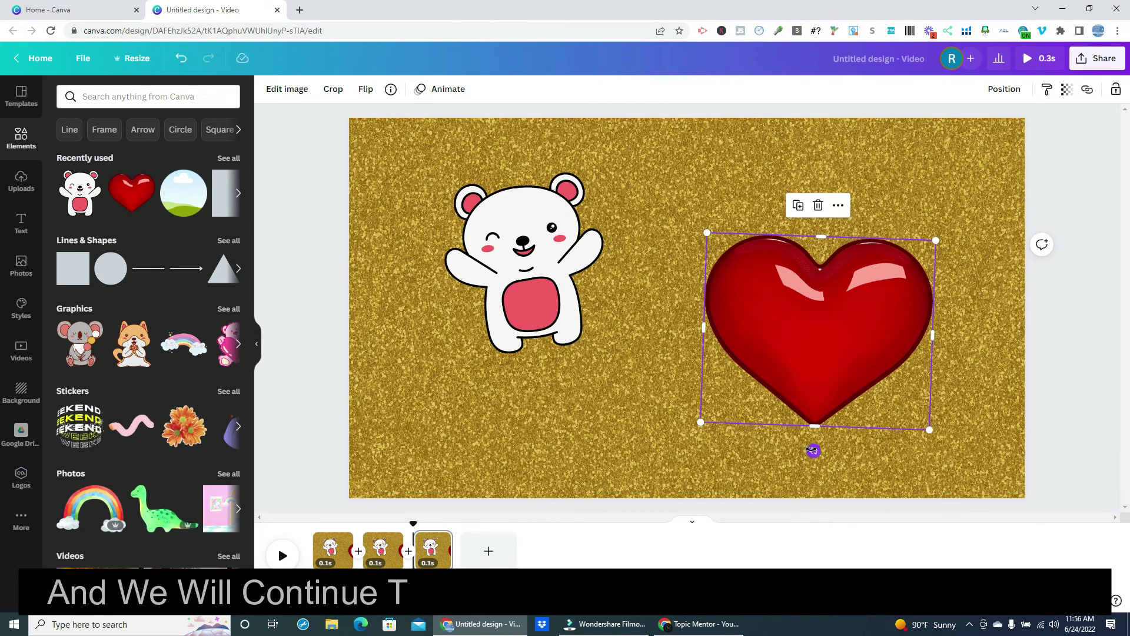
left_click_drag(812, 450, 808, 450)
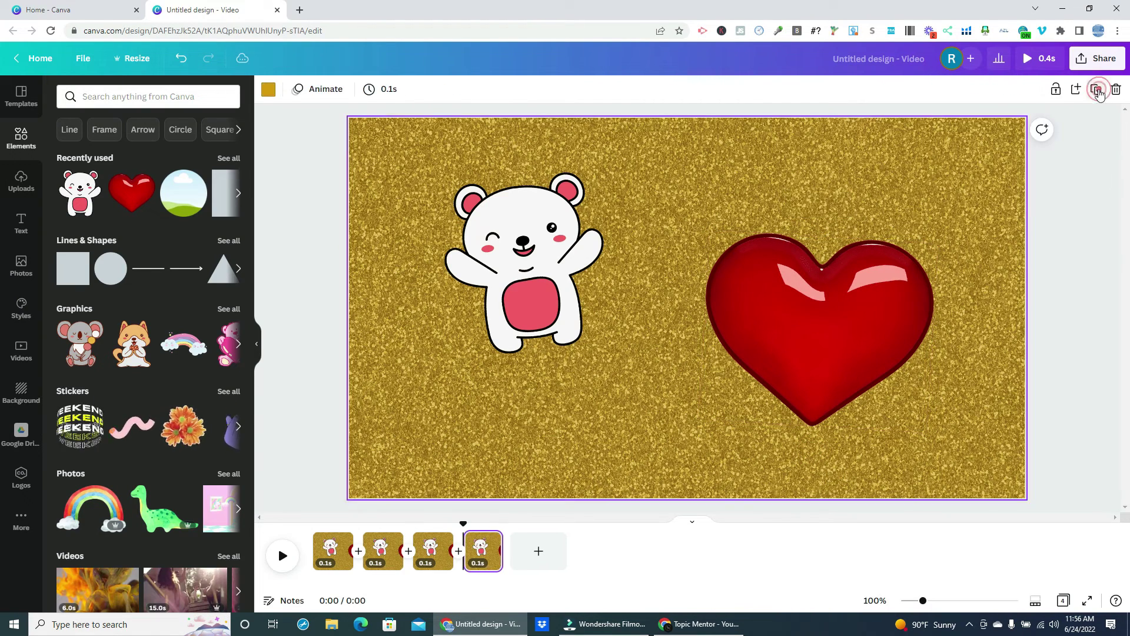
- Add more frames, rocking the bear side to side up to 8° and turning the heart further
left_click(529, 265)
left_click_drag(538, 375, 565, 369)
left_click(818, 329)
left_click_drag(812, 450, 830, 465)
left_click(552, 328)
left_click_drag(538, 374, 533, 376)
left_click(818, 330)
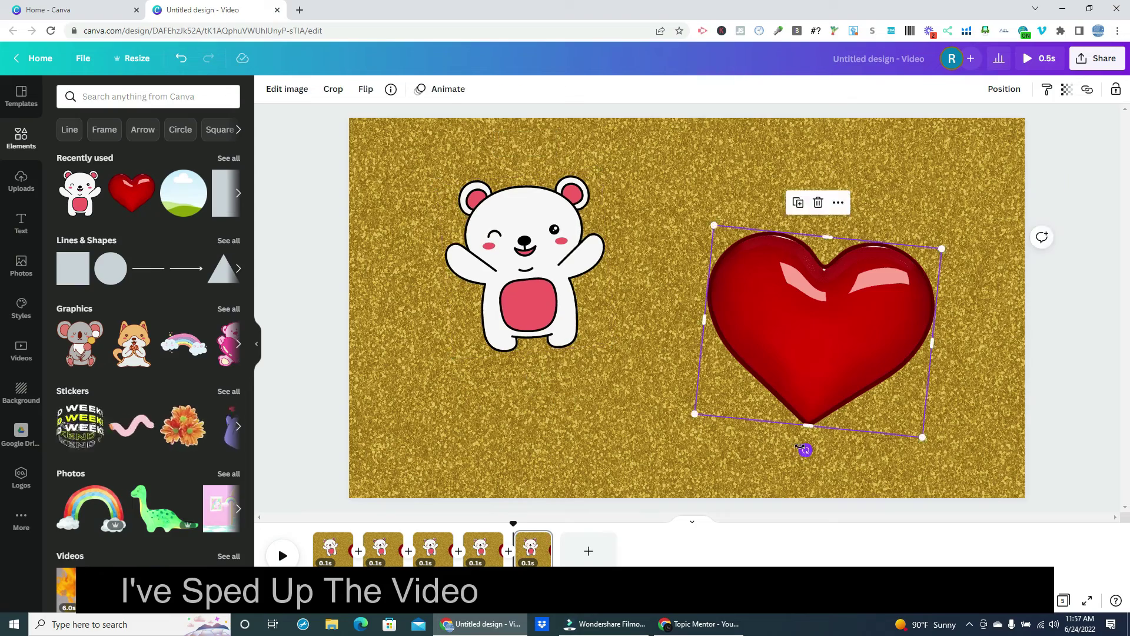
left_click(1095, 88)
left_click(792, 365)
left_click(1095, 88)
left_click(818, 330)
left_click_drag(794, 448, 785, 446)
left_click(1065, 327)
left_click(1095, 89)
left_click(818, 330)
left_click(1095, 89)
left_click(530, 265)
left_click(818, 330)
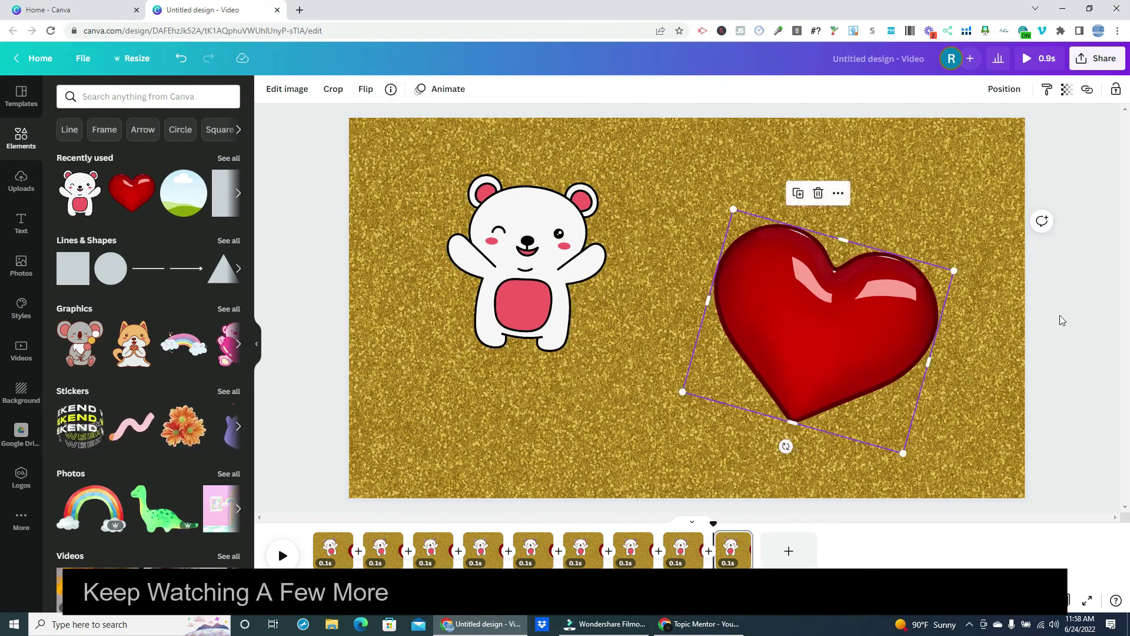
left_click(530, 265)
left_click_drag(522, 375, 540, 398)
left_click(818, 329)
left_click_drag(793, 448, 807, 472)
left_click(529, 264)
mouse_move(522, 375)
left_mouse_down()
mouse_move(510, 375)
mouse_move(533, 377)
left_mouse_up()
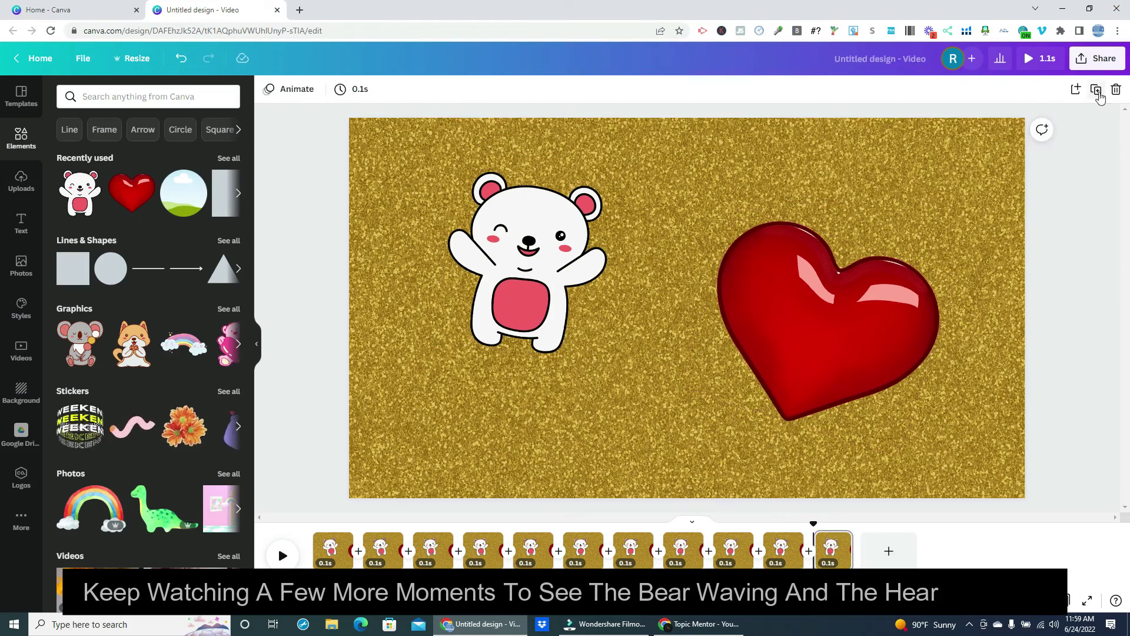
- Continue adding frames with the bear waving and the heart rotated up to 33°
left_click(1042, 213)
left_click(529, 265)
left_click(818, 330)
left_click(1041, 213)
left_click(818, 329)
mouse_move(792, 447)
left_mouse_down()
mouse_move(777, 436)
mouse_move(792, 448)
left_mouse_up()
left_click(1042, 212)
left_click(530, 265)
mouse_move(522, 375)
left_mouse_down()
mouse_move(504, 373)
mouse_move(527, 386)
mouse_move(514, 375)
left_mouse_up()
left_click(1041, 179)
left_click(529, 264)
left_click(1041, 180)
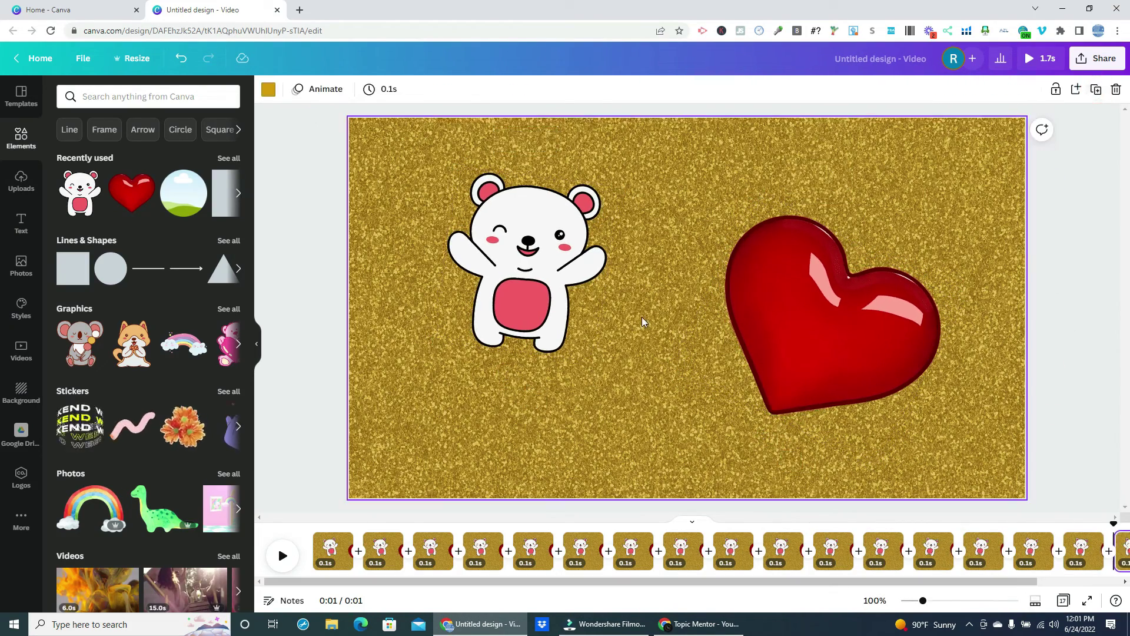
left_click(530, 265)
left_click(1042, 180)
left_click(818, 329)
left_click_drag(792, 448, 764, 436)
left_click(1042, 180)
left_click(529, 265)
left_click(818, 330)
left_click(530, 265)
- Add further frames, turning the heart to 45° and tilting the bear to -1°
left_click(1096, 90)
left_click(818, 329)
left_click(530, 265)
left_click(818, 329)
left_click(530, 265)
mouse_move(527, 361)
left_mouse_down()
mouse_move(541, 375)
mouse_move(527, 361)
left_mouse_up()
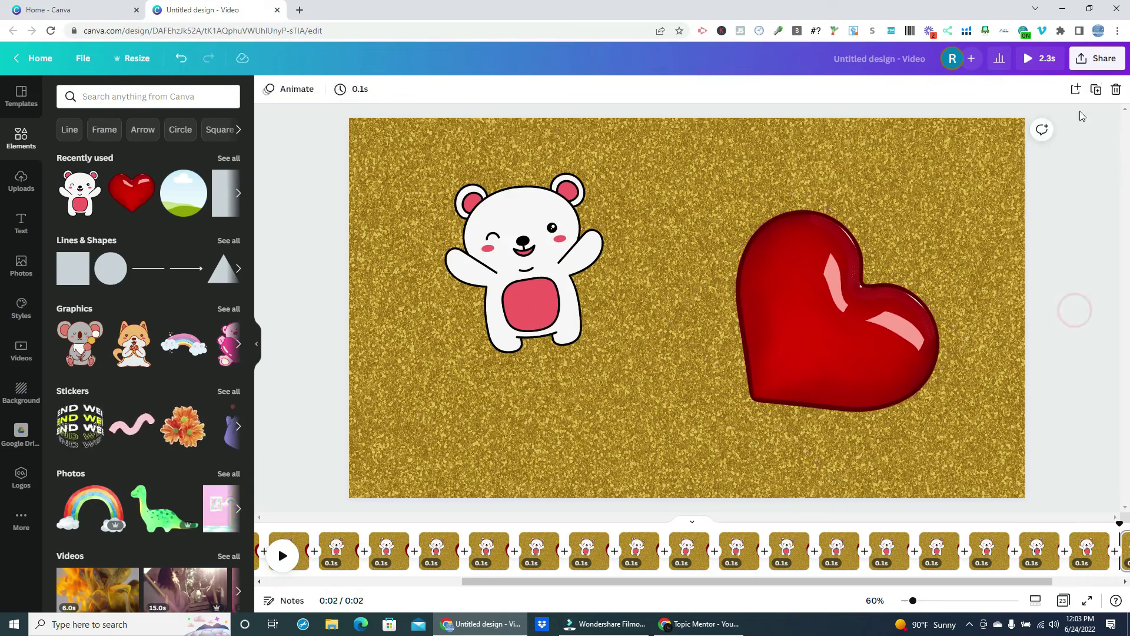
left_click(818, 329)
mouse_move(792, 447)
left_mouse_down()
mouse_move(734, 416)
mouse_move(792, 448)
left_mouse_up()
left_click(530, 265)
left_click_drag(527, 362, 542, 373)
left_click(818, 330)
mouse_move(792, 447)
left_mouse_down()
mouse_move(731, 413)
mouse_move(792, 447)
left_mouse_up()
left_click(530, 265)
mouse_move(527, 362)
left_mouse_down()
mouse_move(545, 371)
mouse_move(526, 361)
left_mouse_up()
left_click(818, 330)
mouse_move(792, 448)
left_mouse_down()
mouse_move(724, 406)
mouse_move(792, 448)
left_mouse_up()
left_click(540, 318)
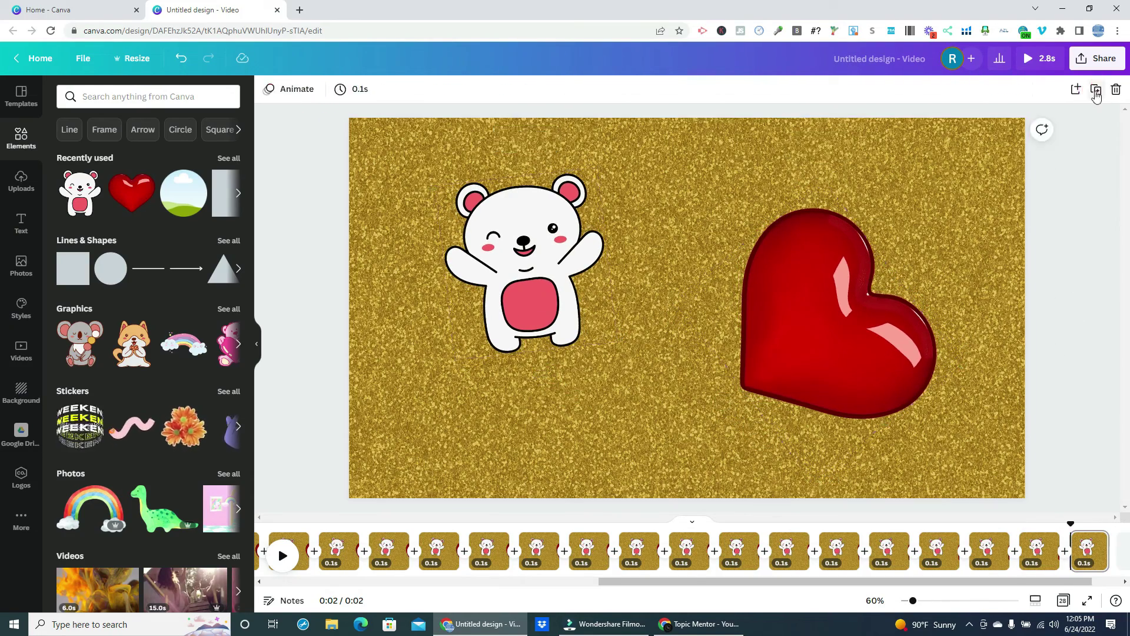
left_click(1096, 89)
left_click(530, 265)
left_click_drag(526, 361, 542, 375)
left_click(1096, 90)
left_click(818, 330)
left_click_drag(792, 448, 719, 398)
left_click(530, 265)
left_click_drag(526, 361, 542, 375)
- Keep adding frames, rotating the heart onward and tilting the bear to 11°
left_click(1095, 89)
left_click(818, 329)
left_click_drag(792, 447, 736, 406)
left_click(1095, 90)
left_click(530, 264)
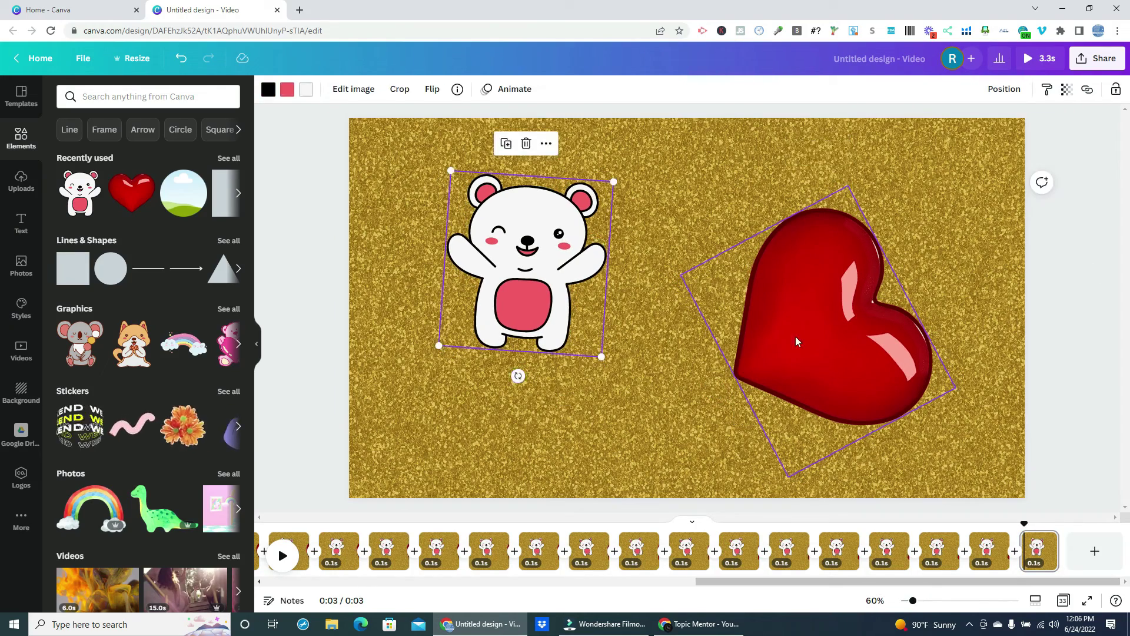
left_click(1095, 90)
left_click(818, 330)
left_click_drag(792, 447, 736, 406)
left_click(530, 265)
left_click_drag(518, 376, 518, 377)
left_click(1096, 89)
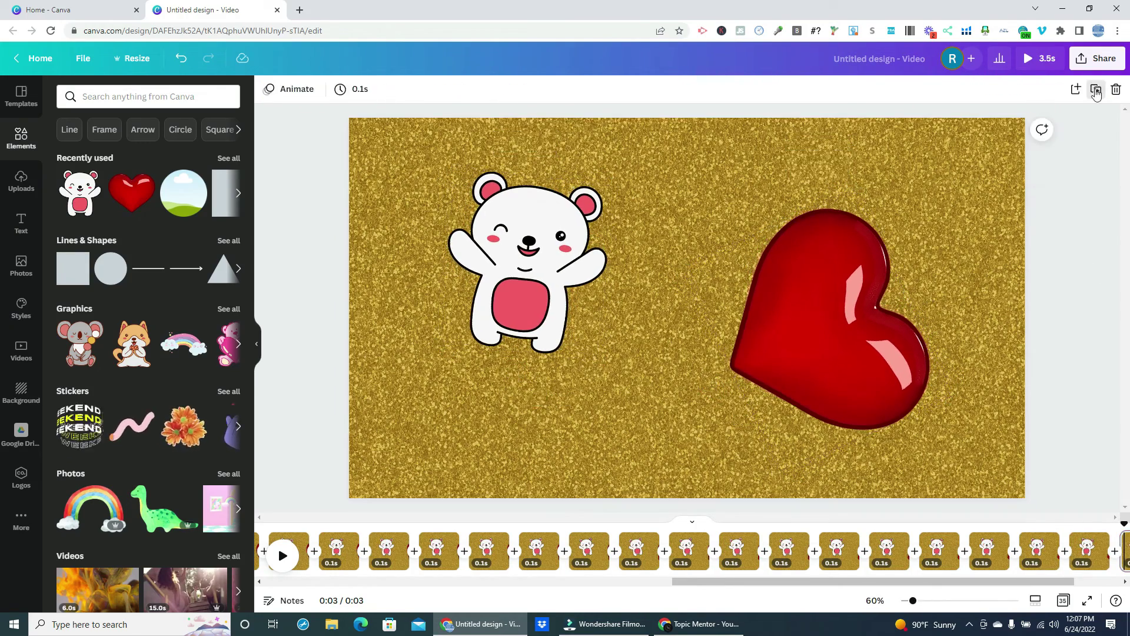
left_click(1096, 89)
left_click(818, 329)
left_click_drag(792, 447, 709, 373)
left_click(1095, 89)
left_click(818, 329)
left_click_drag(792, 448, 734, 388)
left_click(1096, 89)
left_click_drag(518, 376, 505, 376)
left_click(1096, 89)
- Add the final frames with the heart rotated further, then play the 4.9s animation preview
left_click(518, 295)
left_click(824, 324)
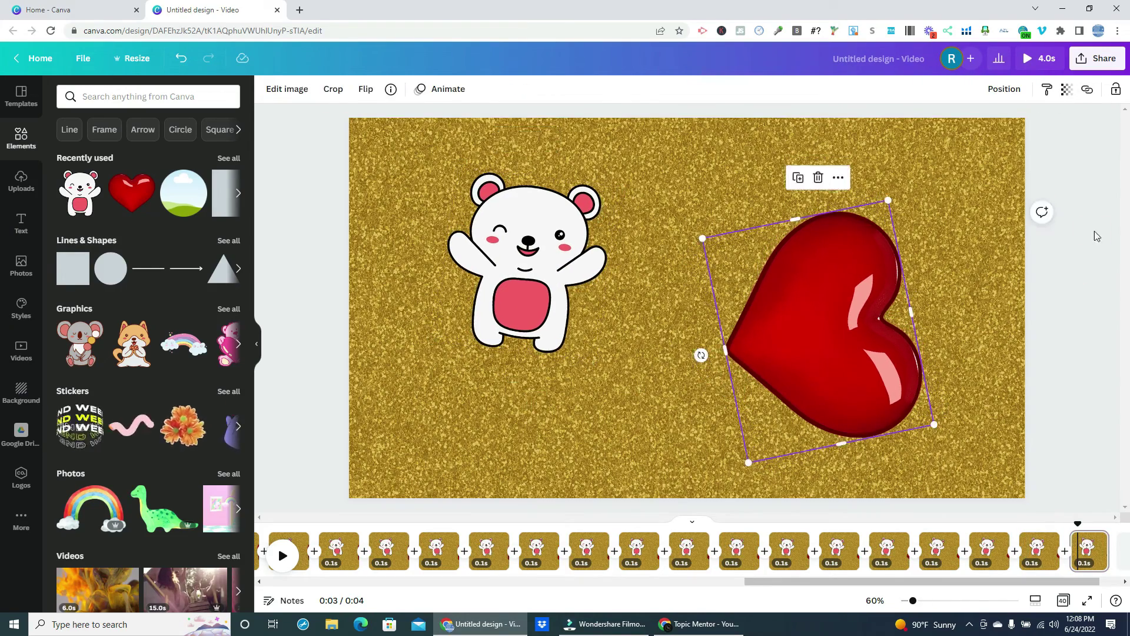
left_click_drag(731, 368, 769, 344)
left_click(518, 295)
left_click_drag(510, 373, 518, 375)
left_click(1097, 83)
left_click(787, 335)
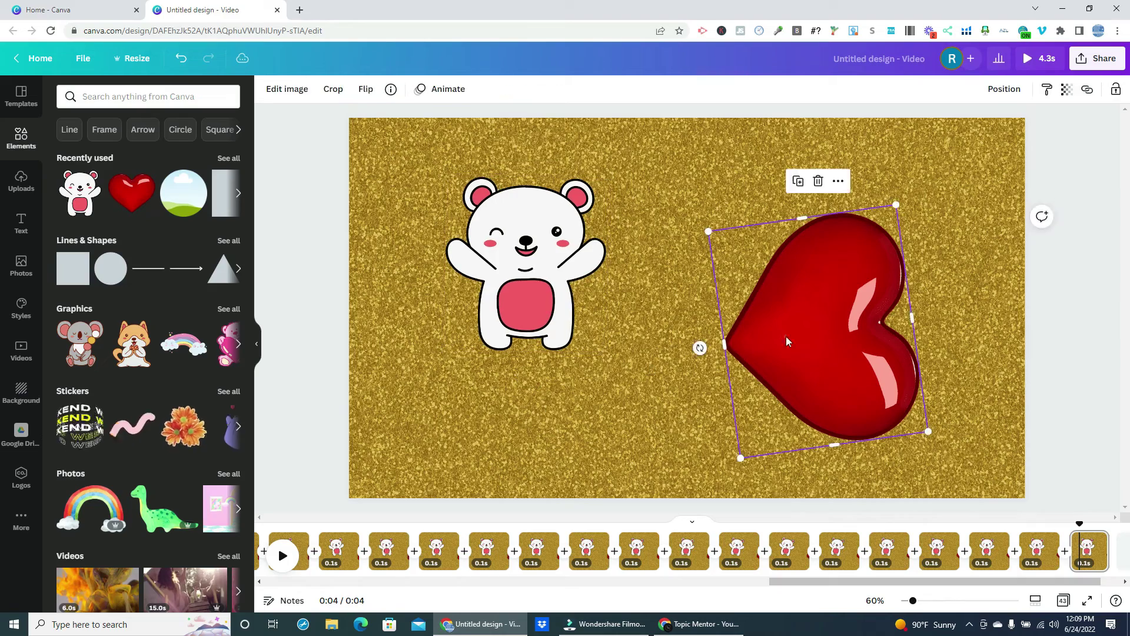
left_click_drag(699, 345, 535, 378)
left_click(1083, 98)
left_click(518, 294)
left_click(638, 282)
left_click(518, 294)
left_click(1096, 89)
left_click(824, 324)
left_click(518, 294)
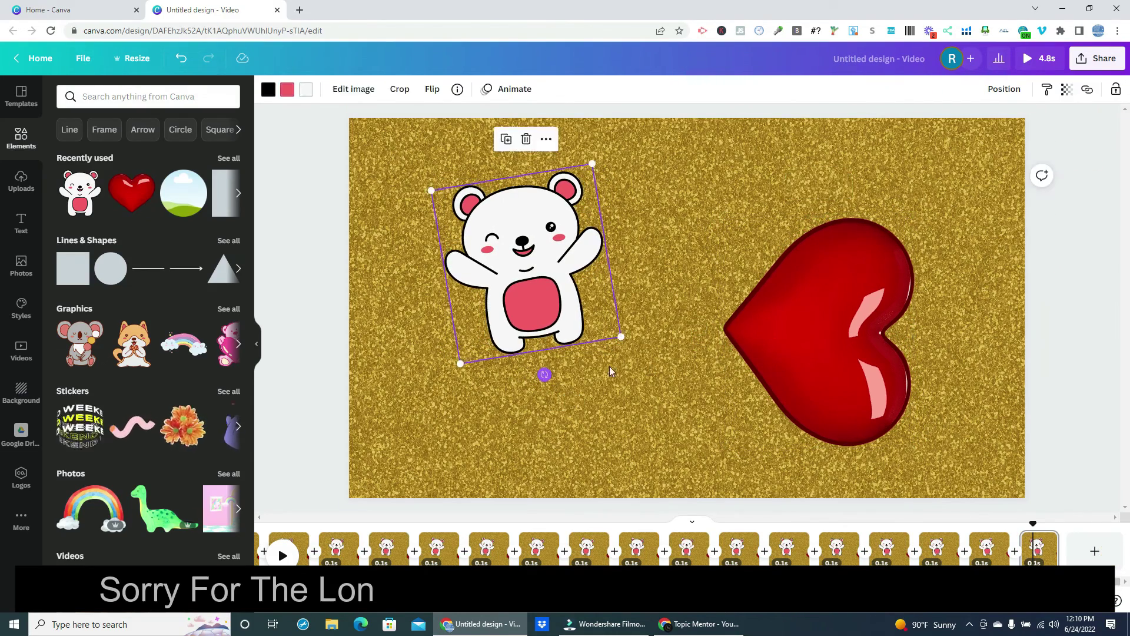
left_click(1096, 90)
left_click(823, 323)
left_click_drag(701, 328, 699, 323)
left_click(283, 556)
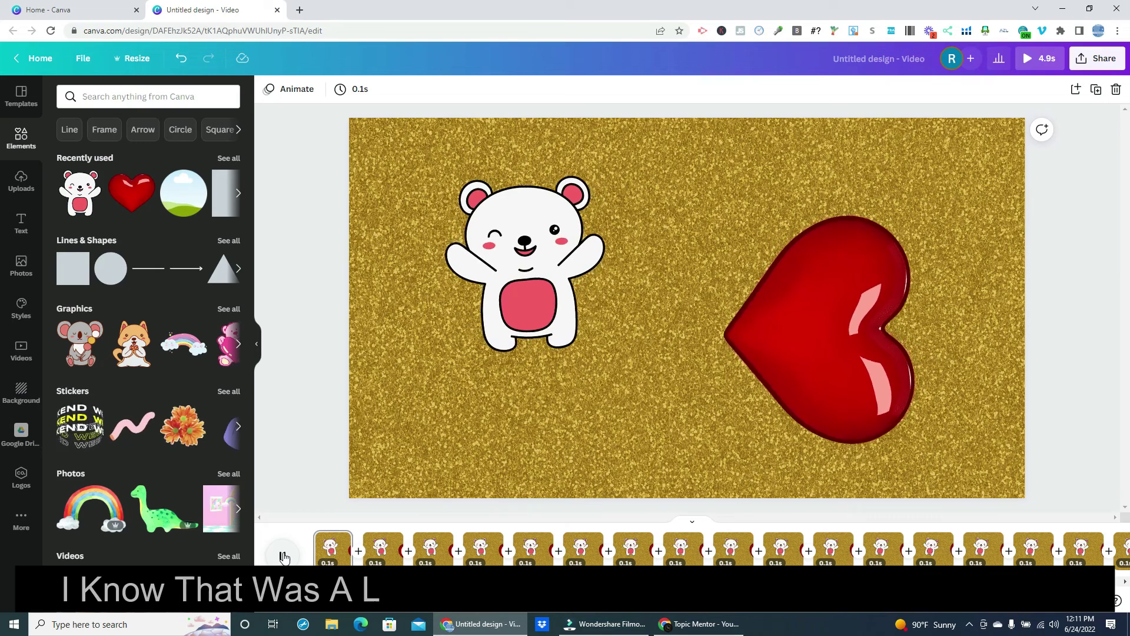
- Stop the preview and download all 49 pages as an MP4 video
left_click(283, 556)
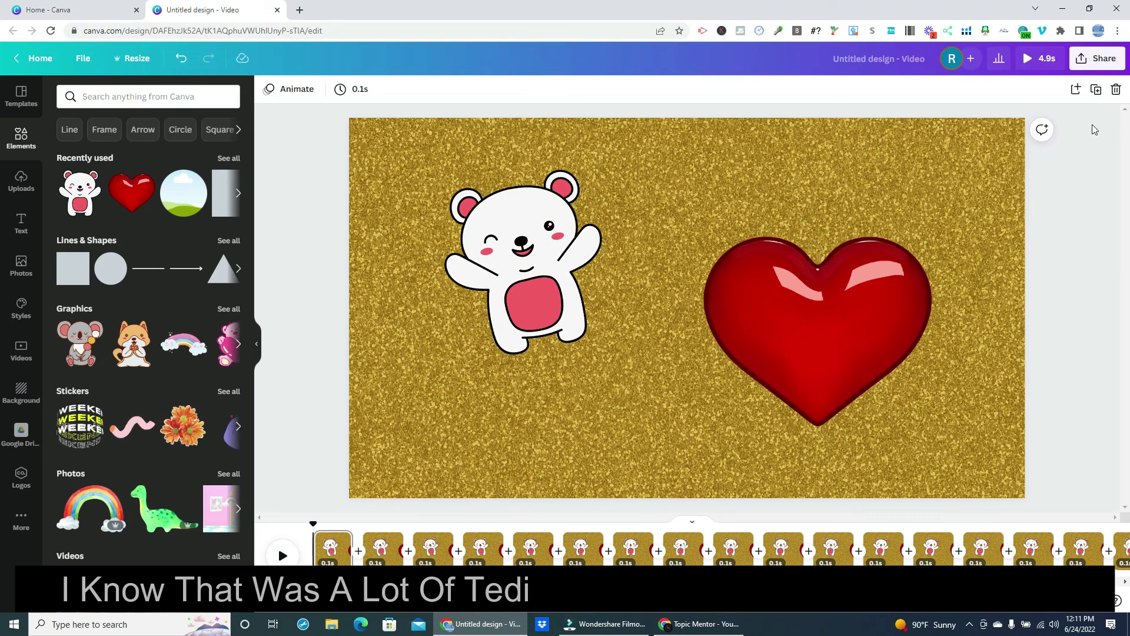
left_click(1086, 62)
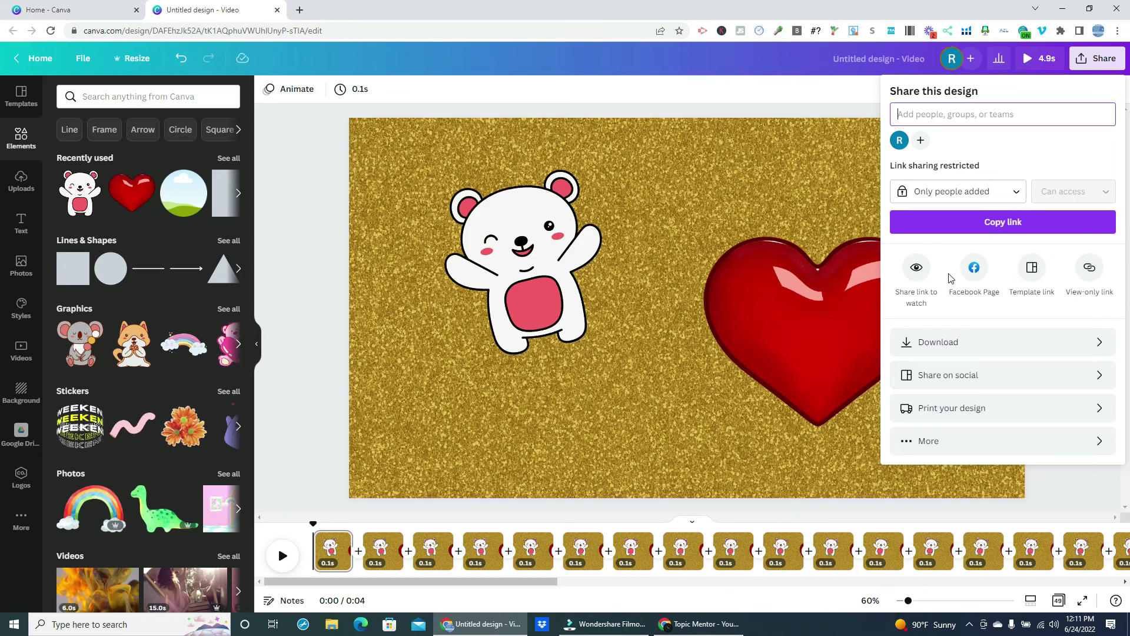
left_click(911, 342)
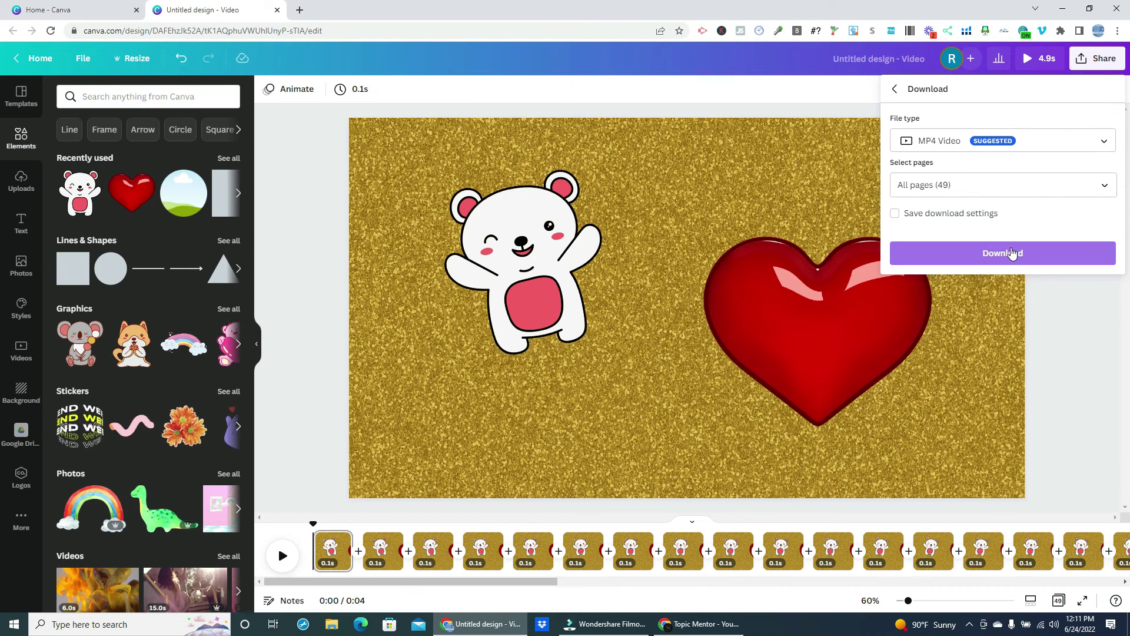
left_click(1011, 253)
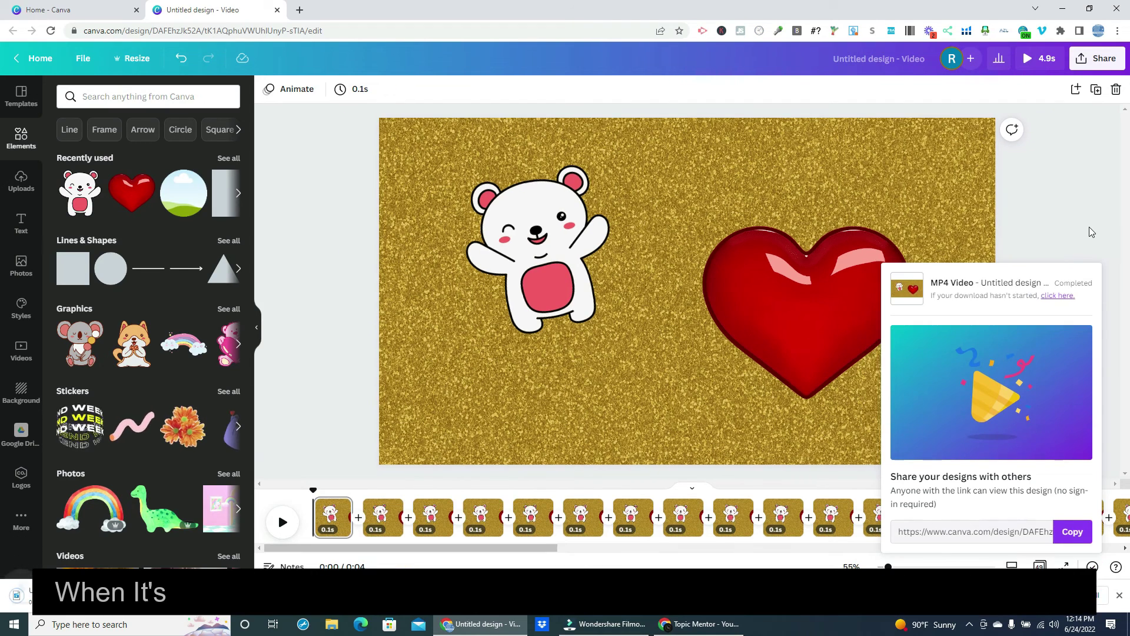
left_click(1091, 231)
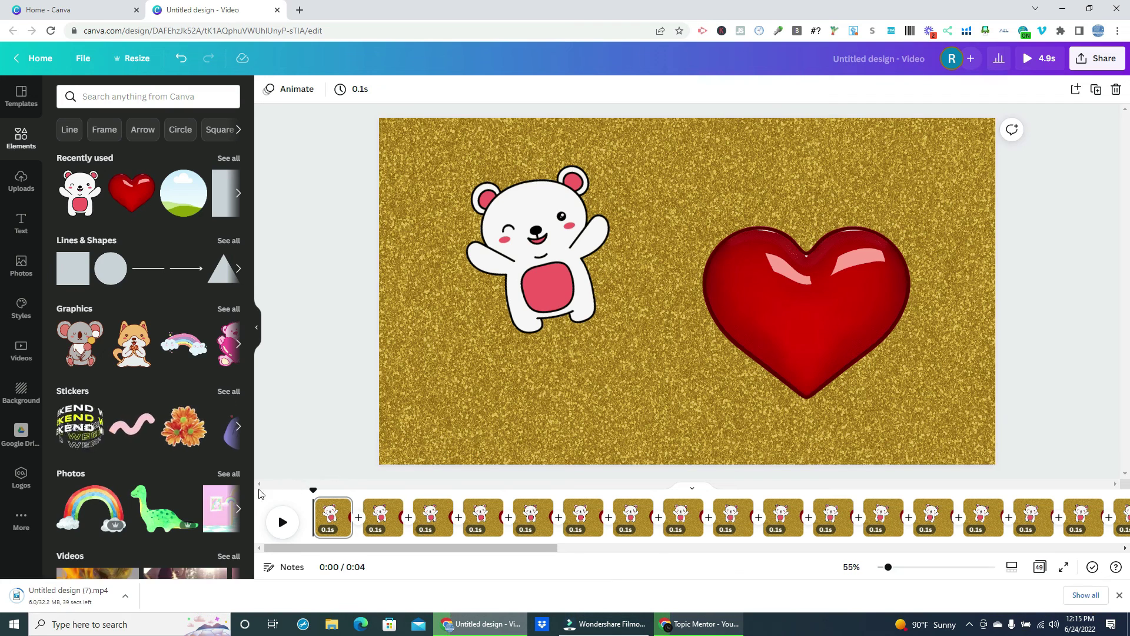
- Set the downloading Untitled design (7).mp4 to open when done, so it plays in Movies & TV
left_click(126, 594)
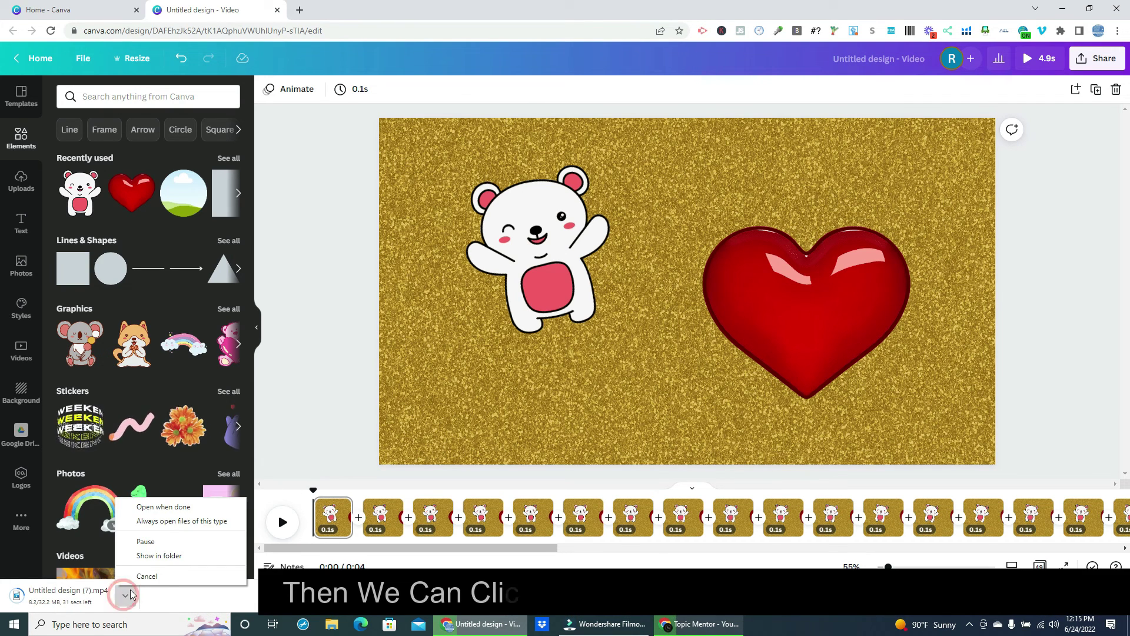
left_click(165, 507)
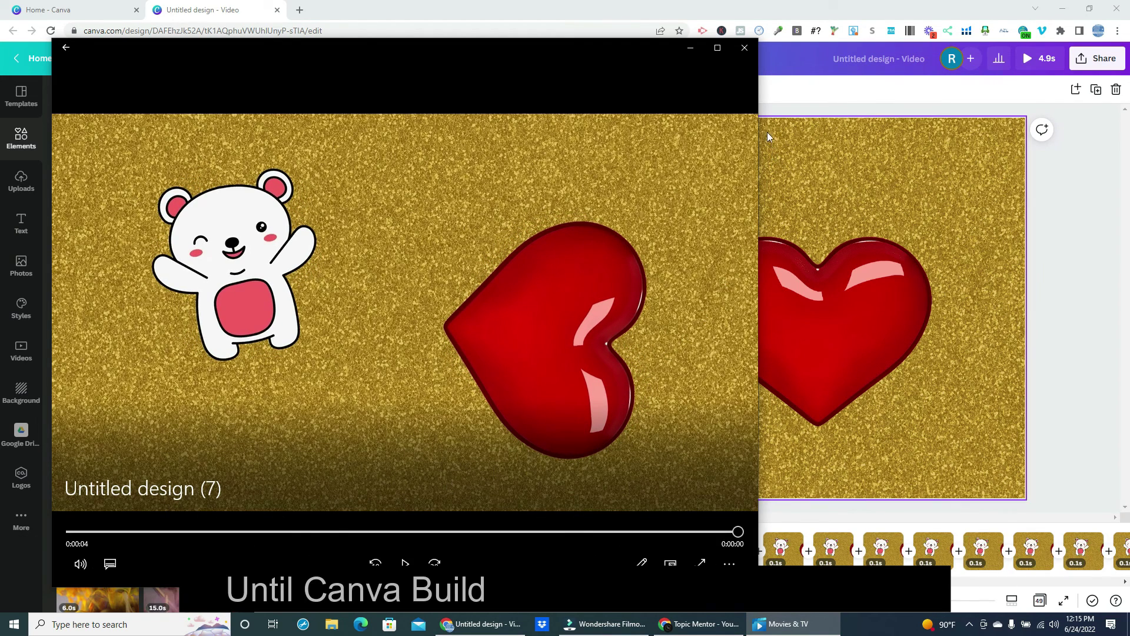
- Close Movies & TV and open the file type list in Canva's download options
left_click(743, 48)
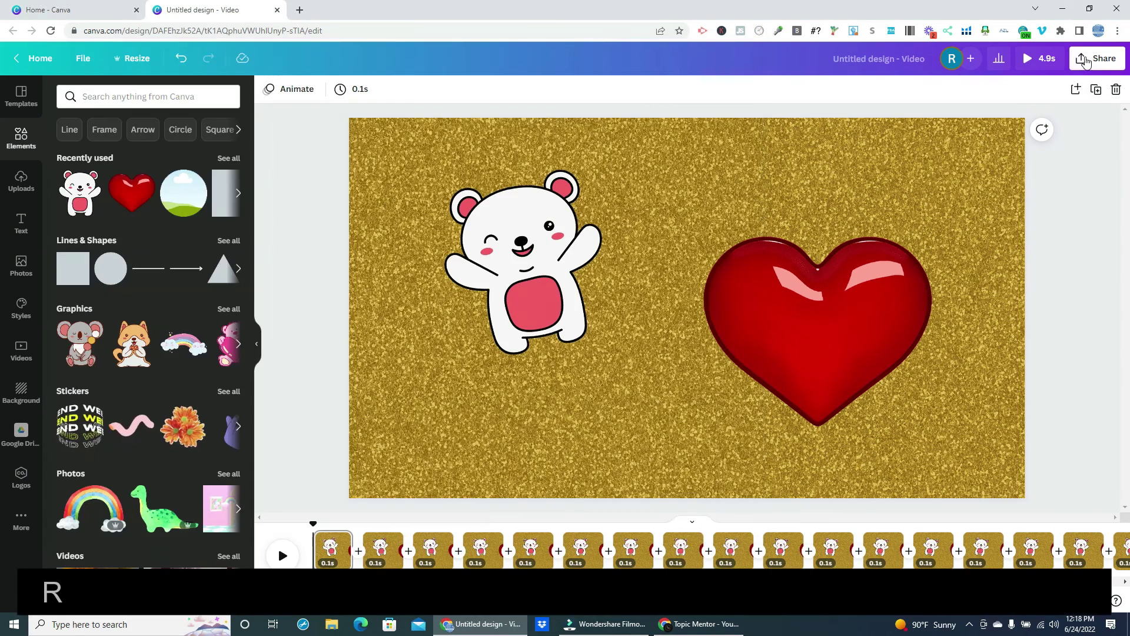
left_click(1084, 58)
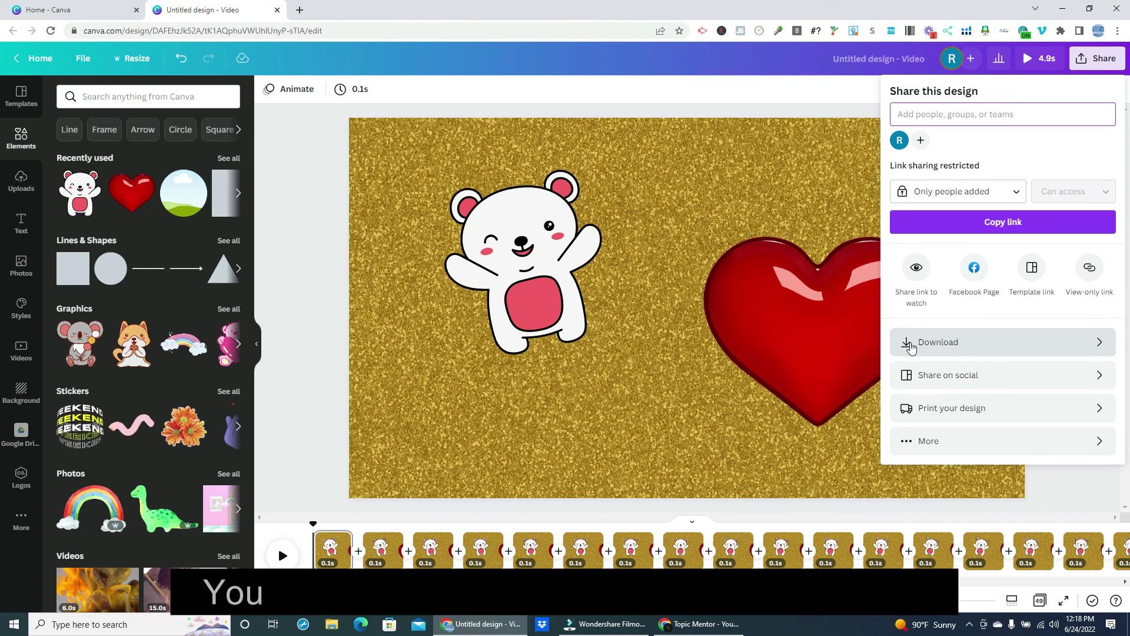
left_click(941, 342)
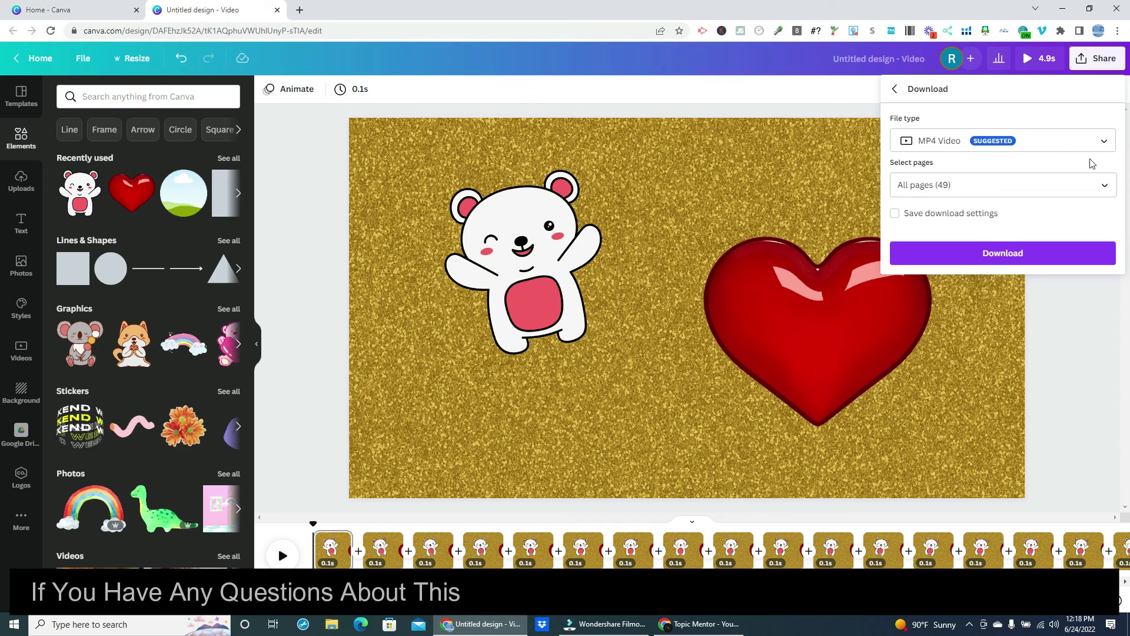
left_click(1104, 142)
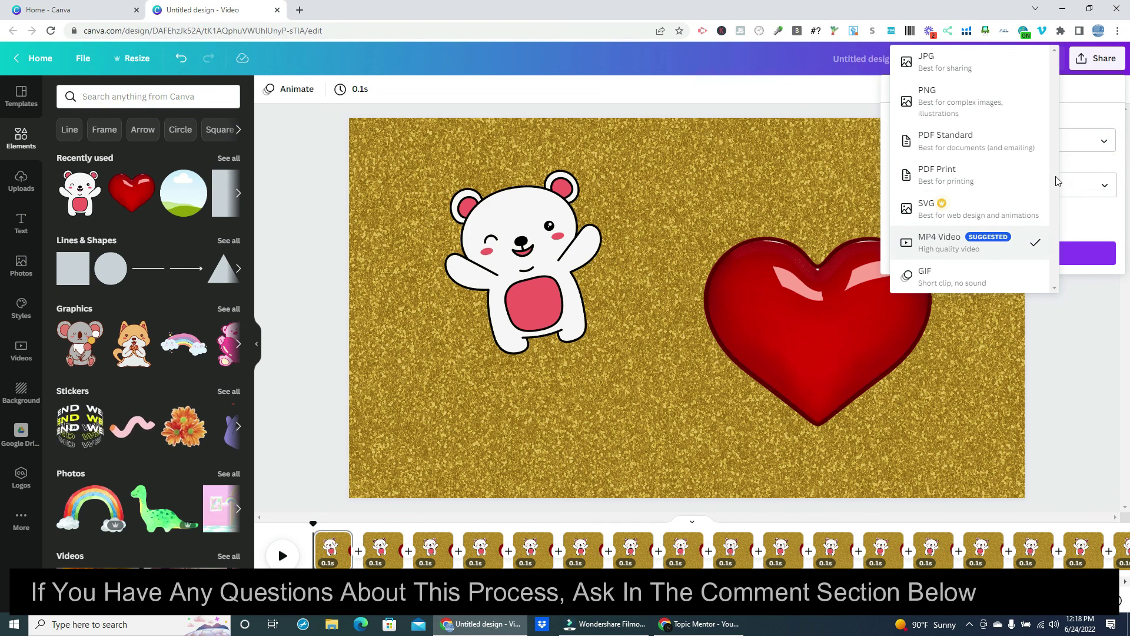